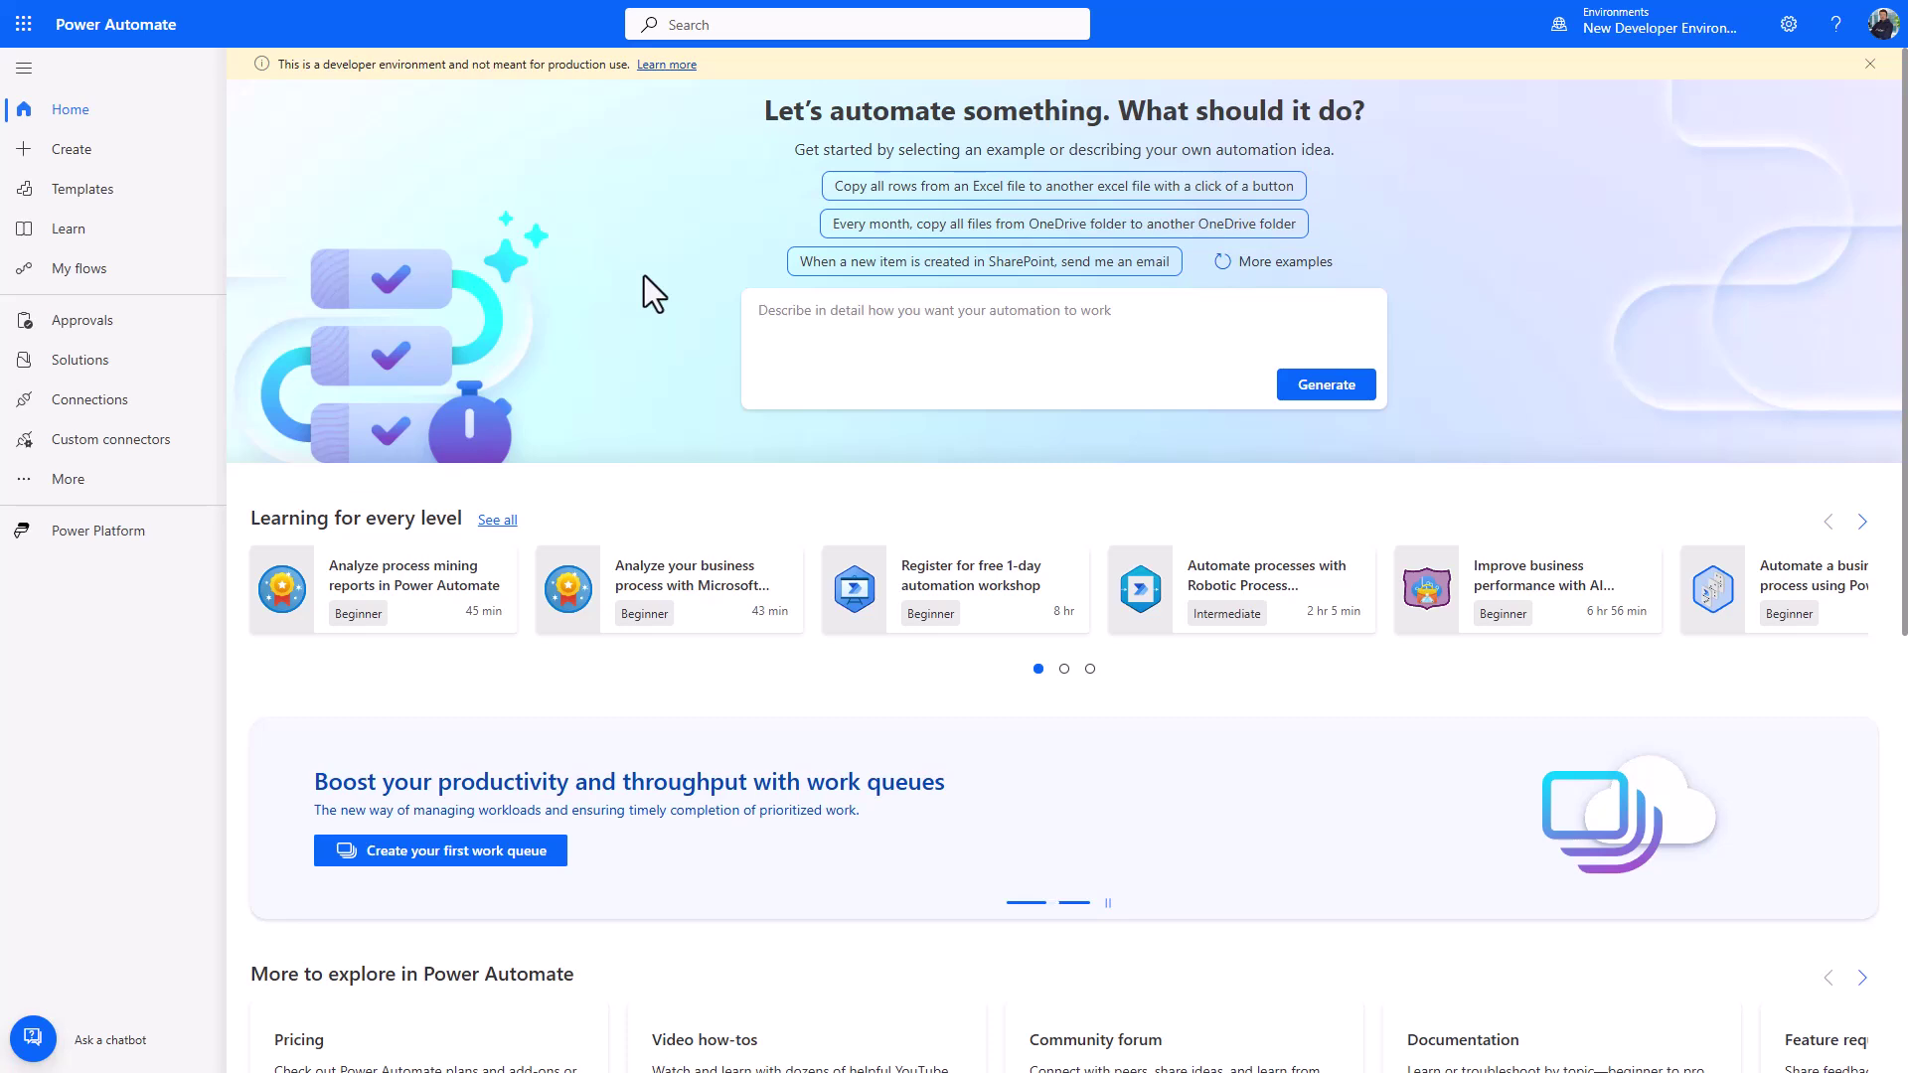
From the Create page, enlarge the view and go to Install > Power Automate for desktop
click(62, 164)
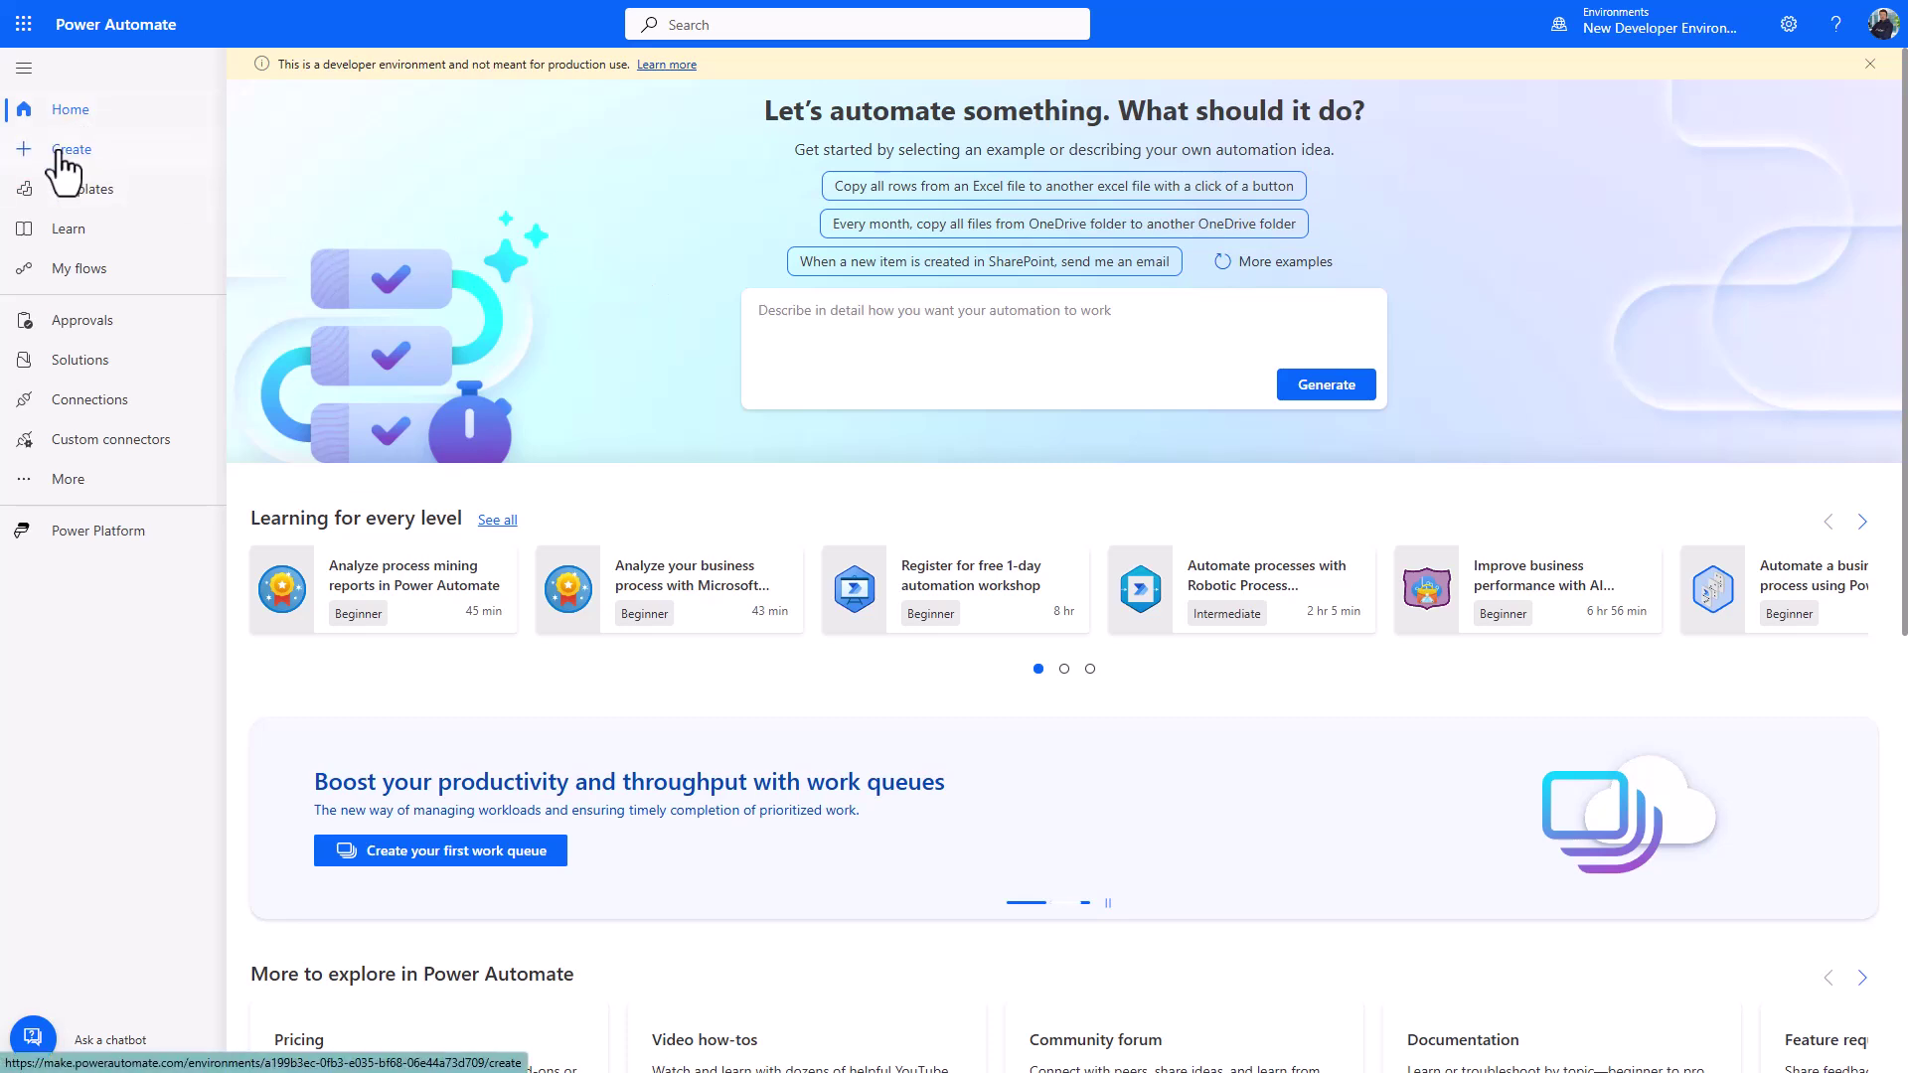
key(ctrl+plus)
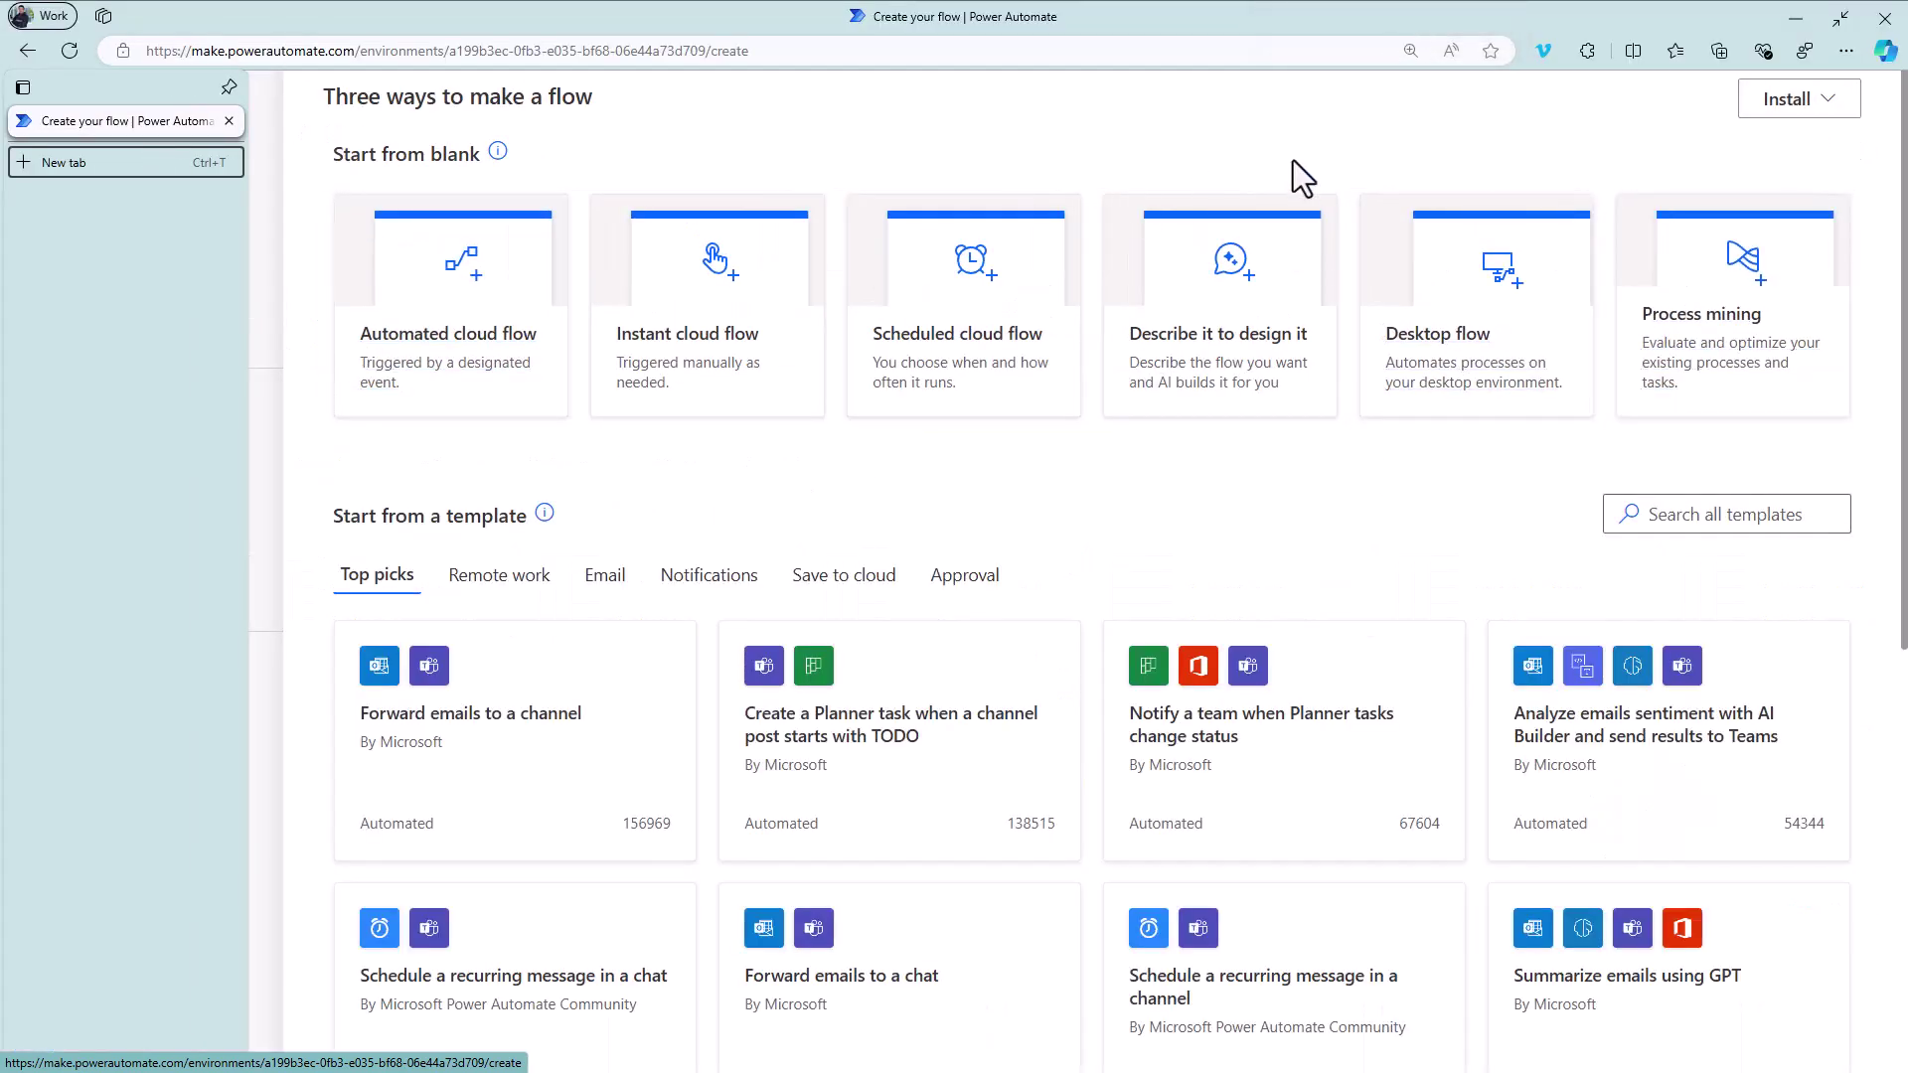
click(1828, 116)
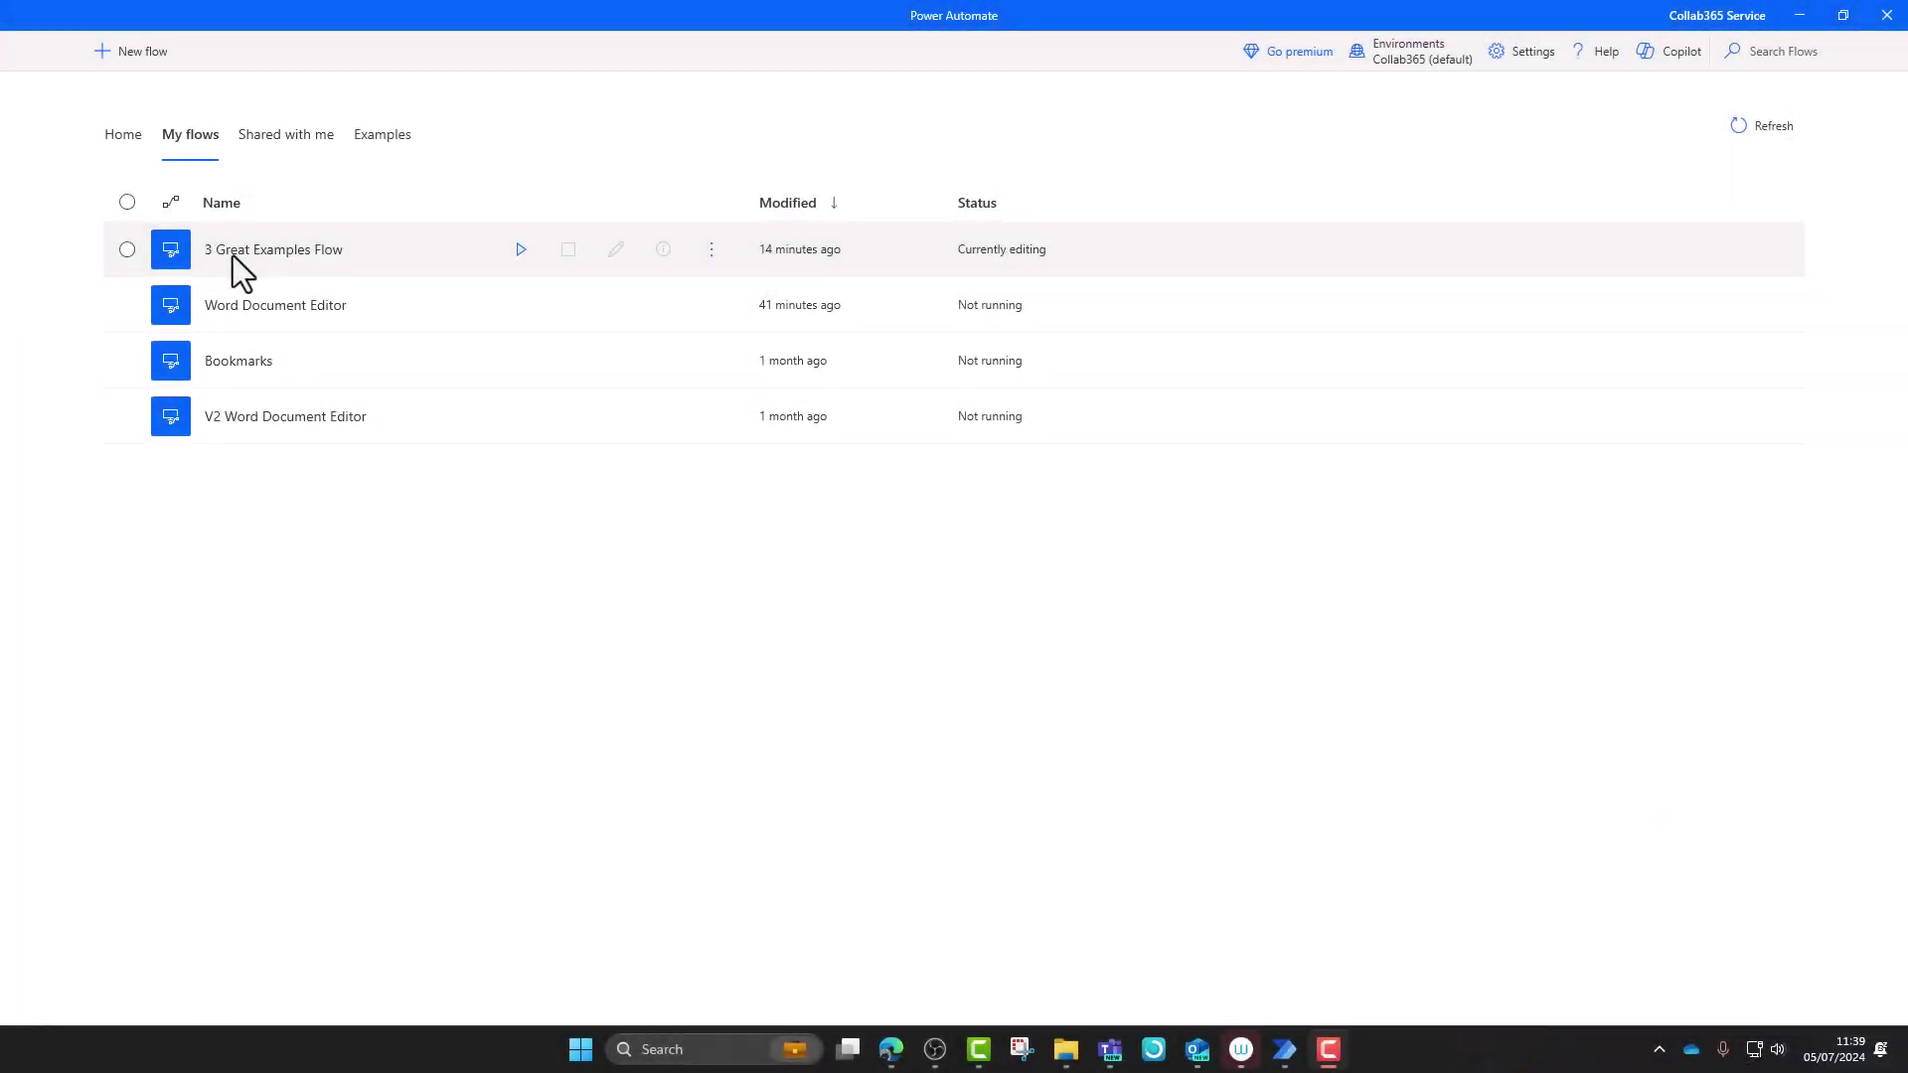
Open 3 Great Examples Flow, maximize the designer, and scroll through its 42 actions
key(alt+Tab)
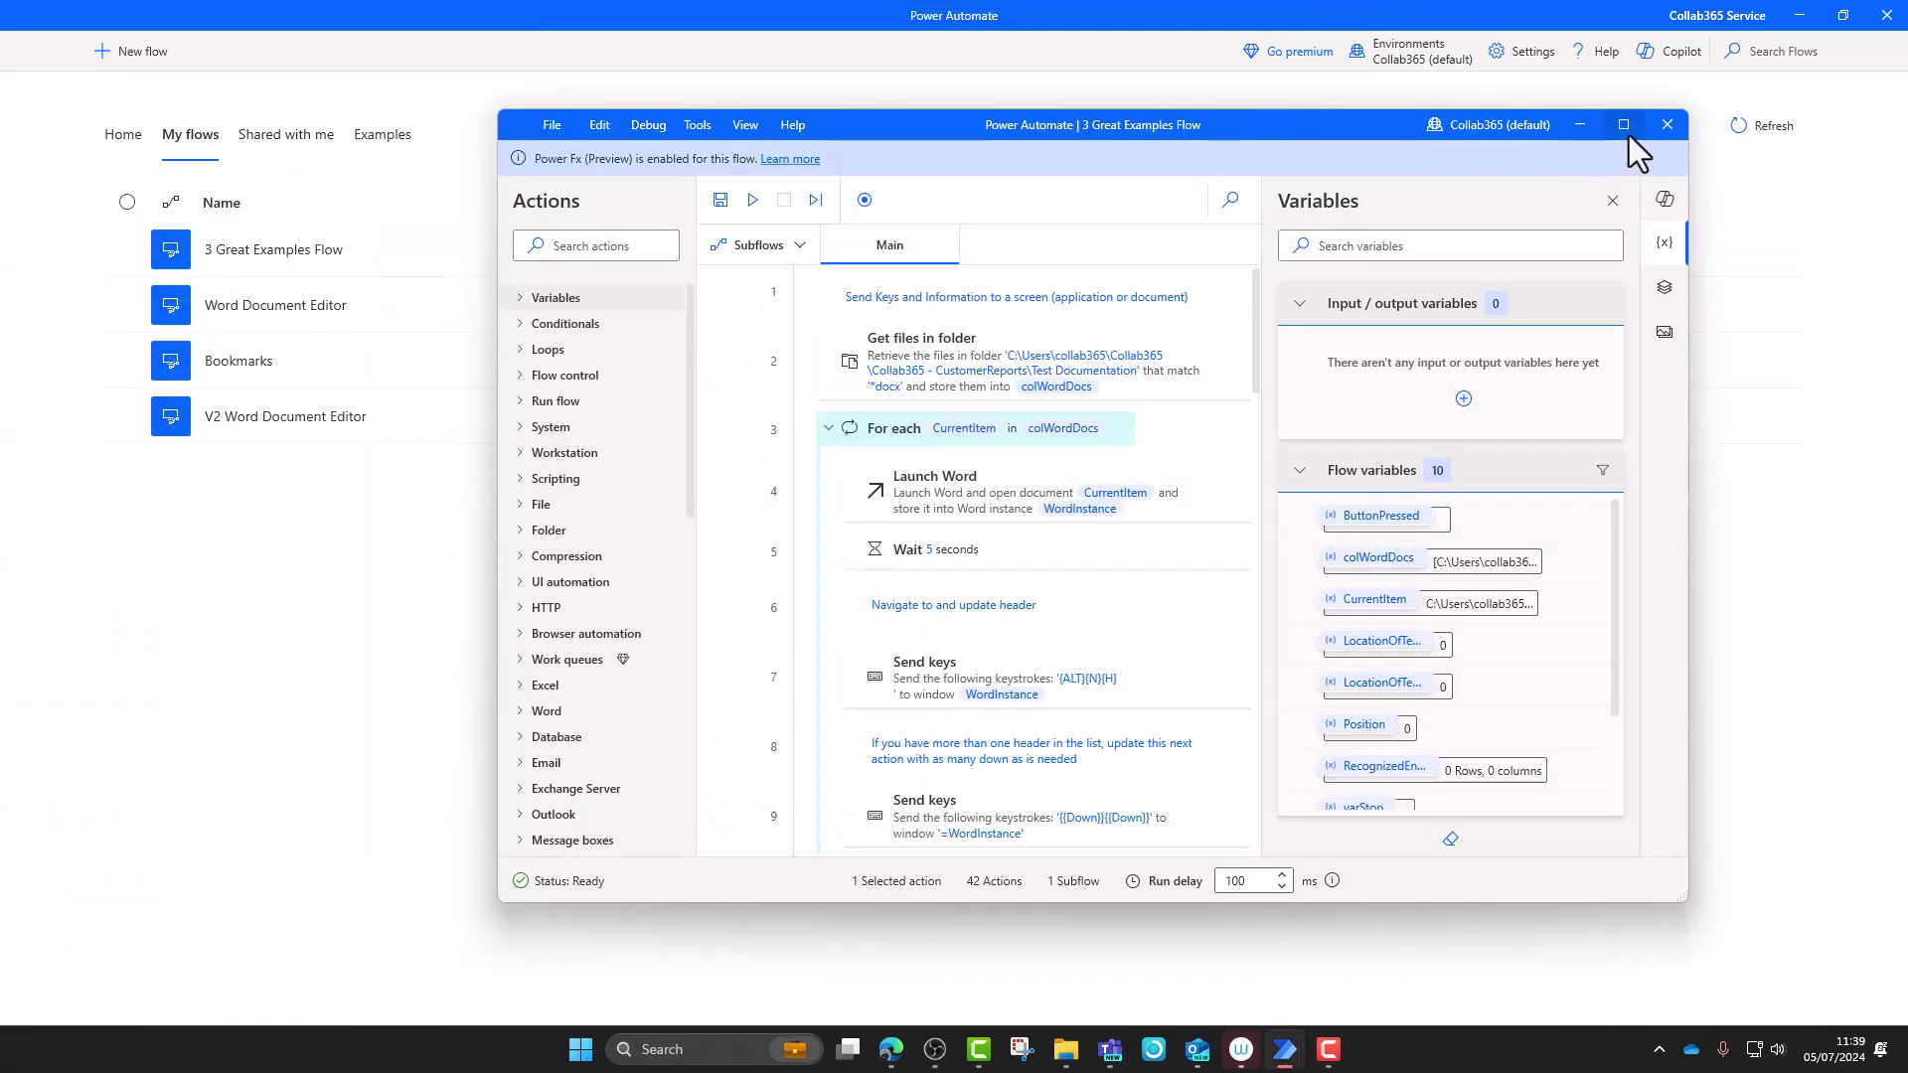
click(1625, 127)
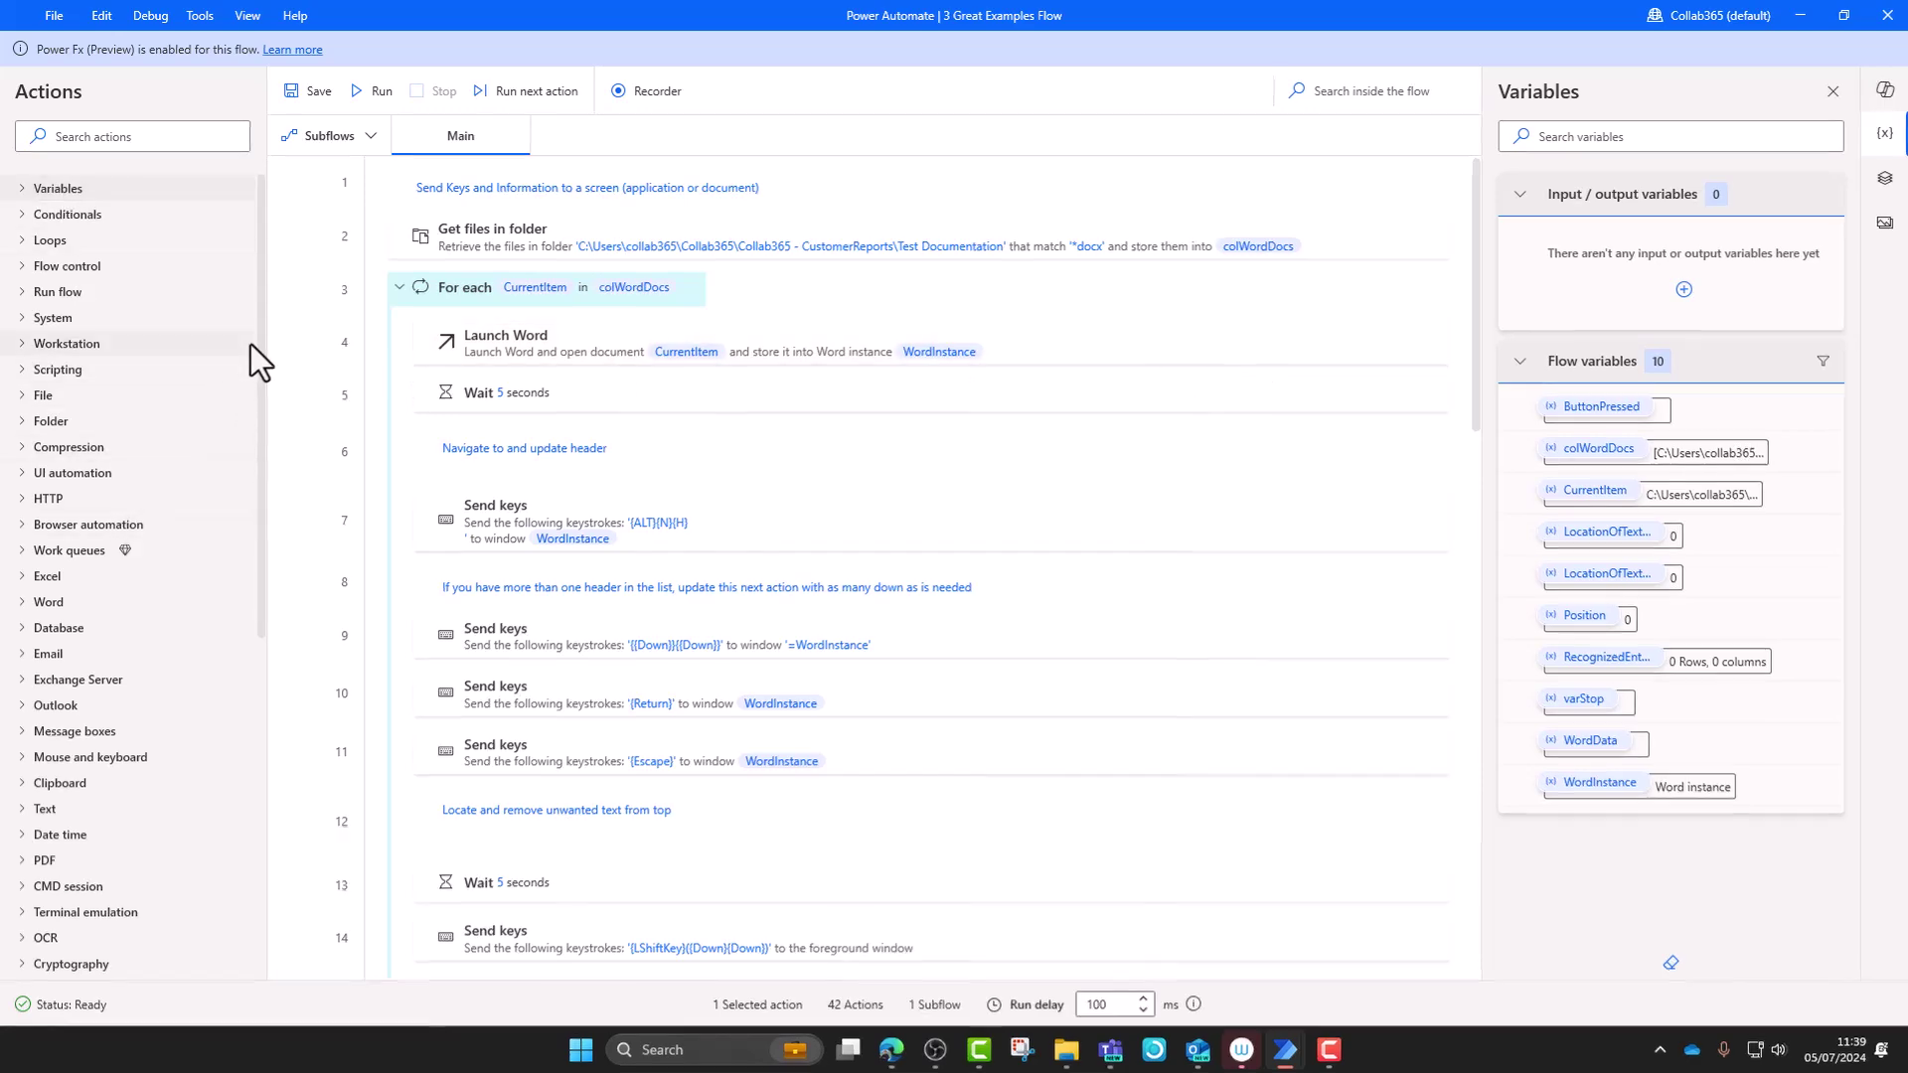
scroll(261, 371, down, 1)
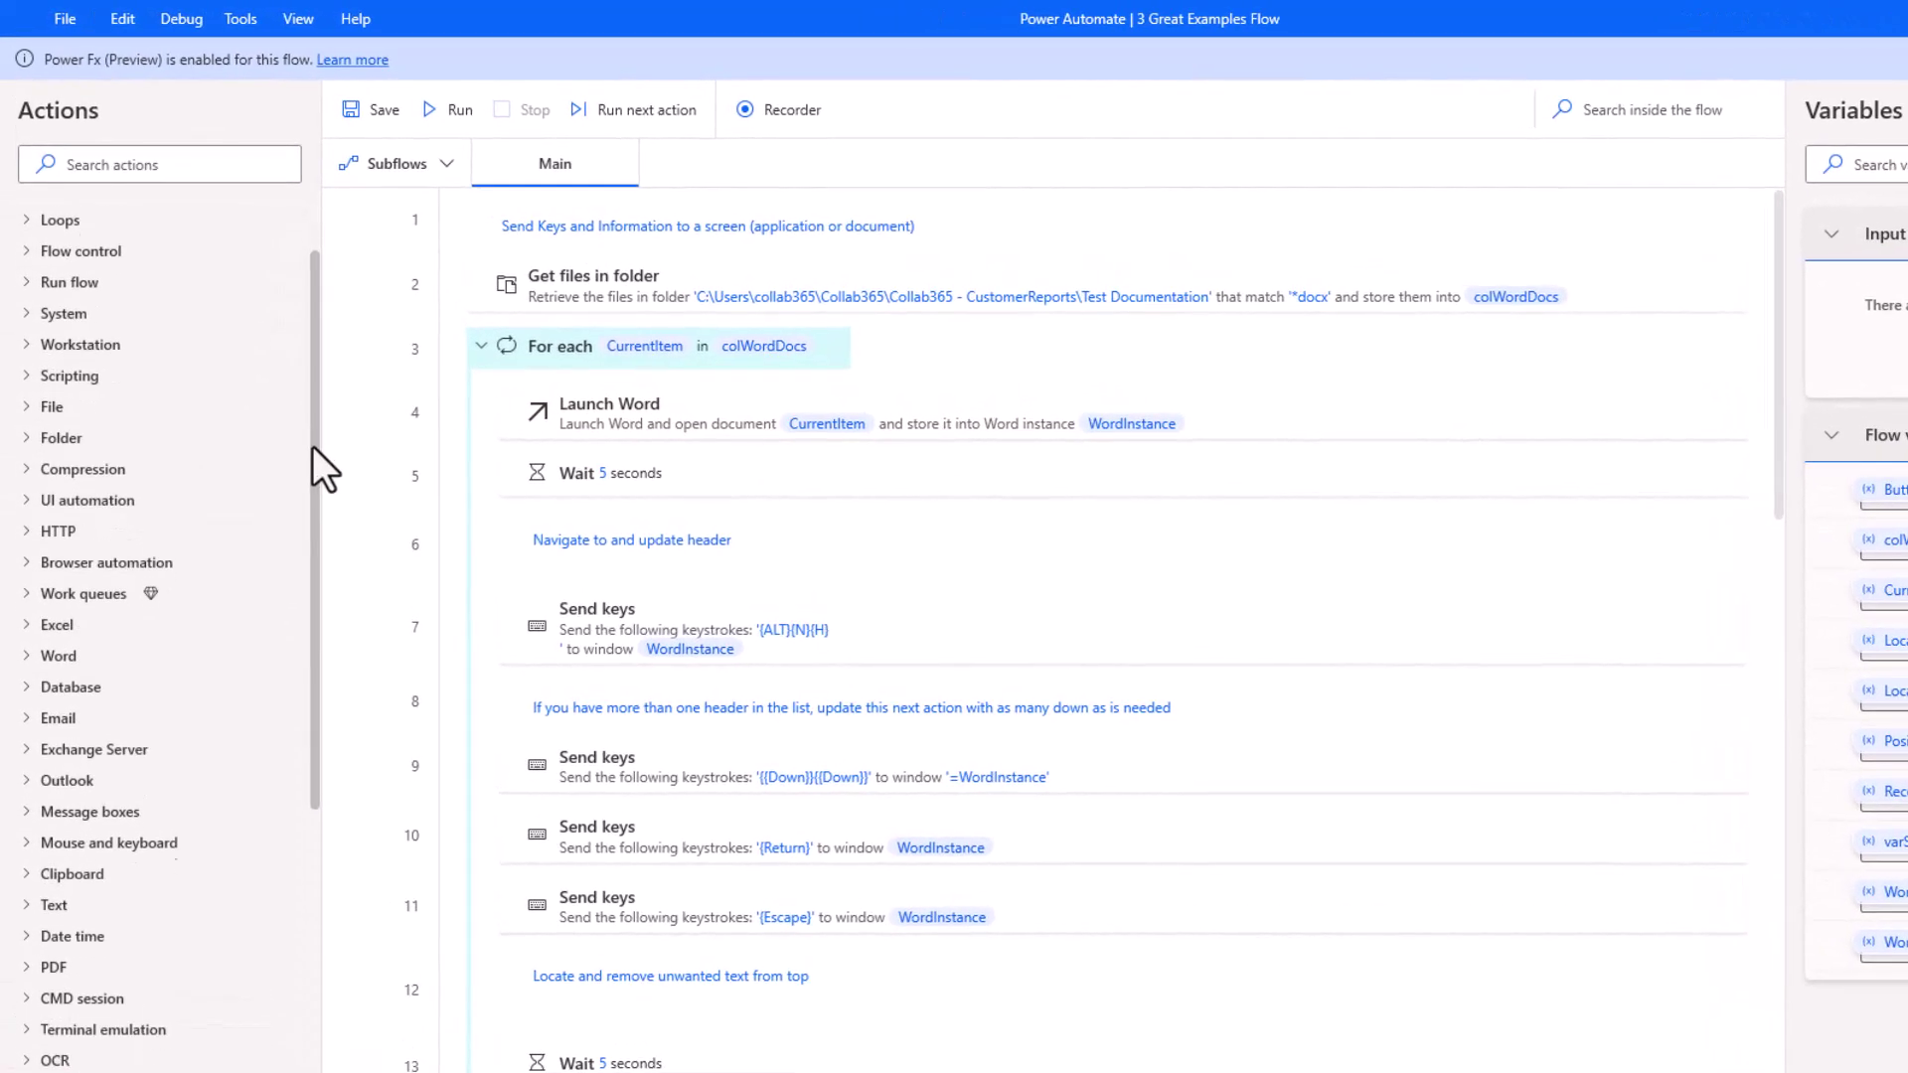
drag(311, 447, 318, 838)
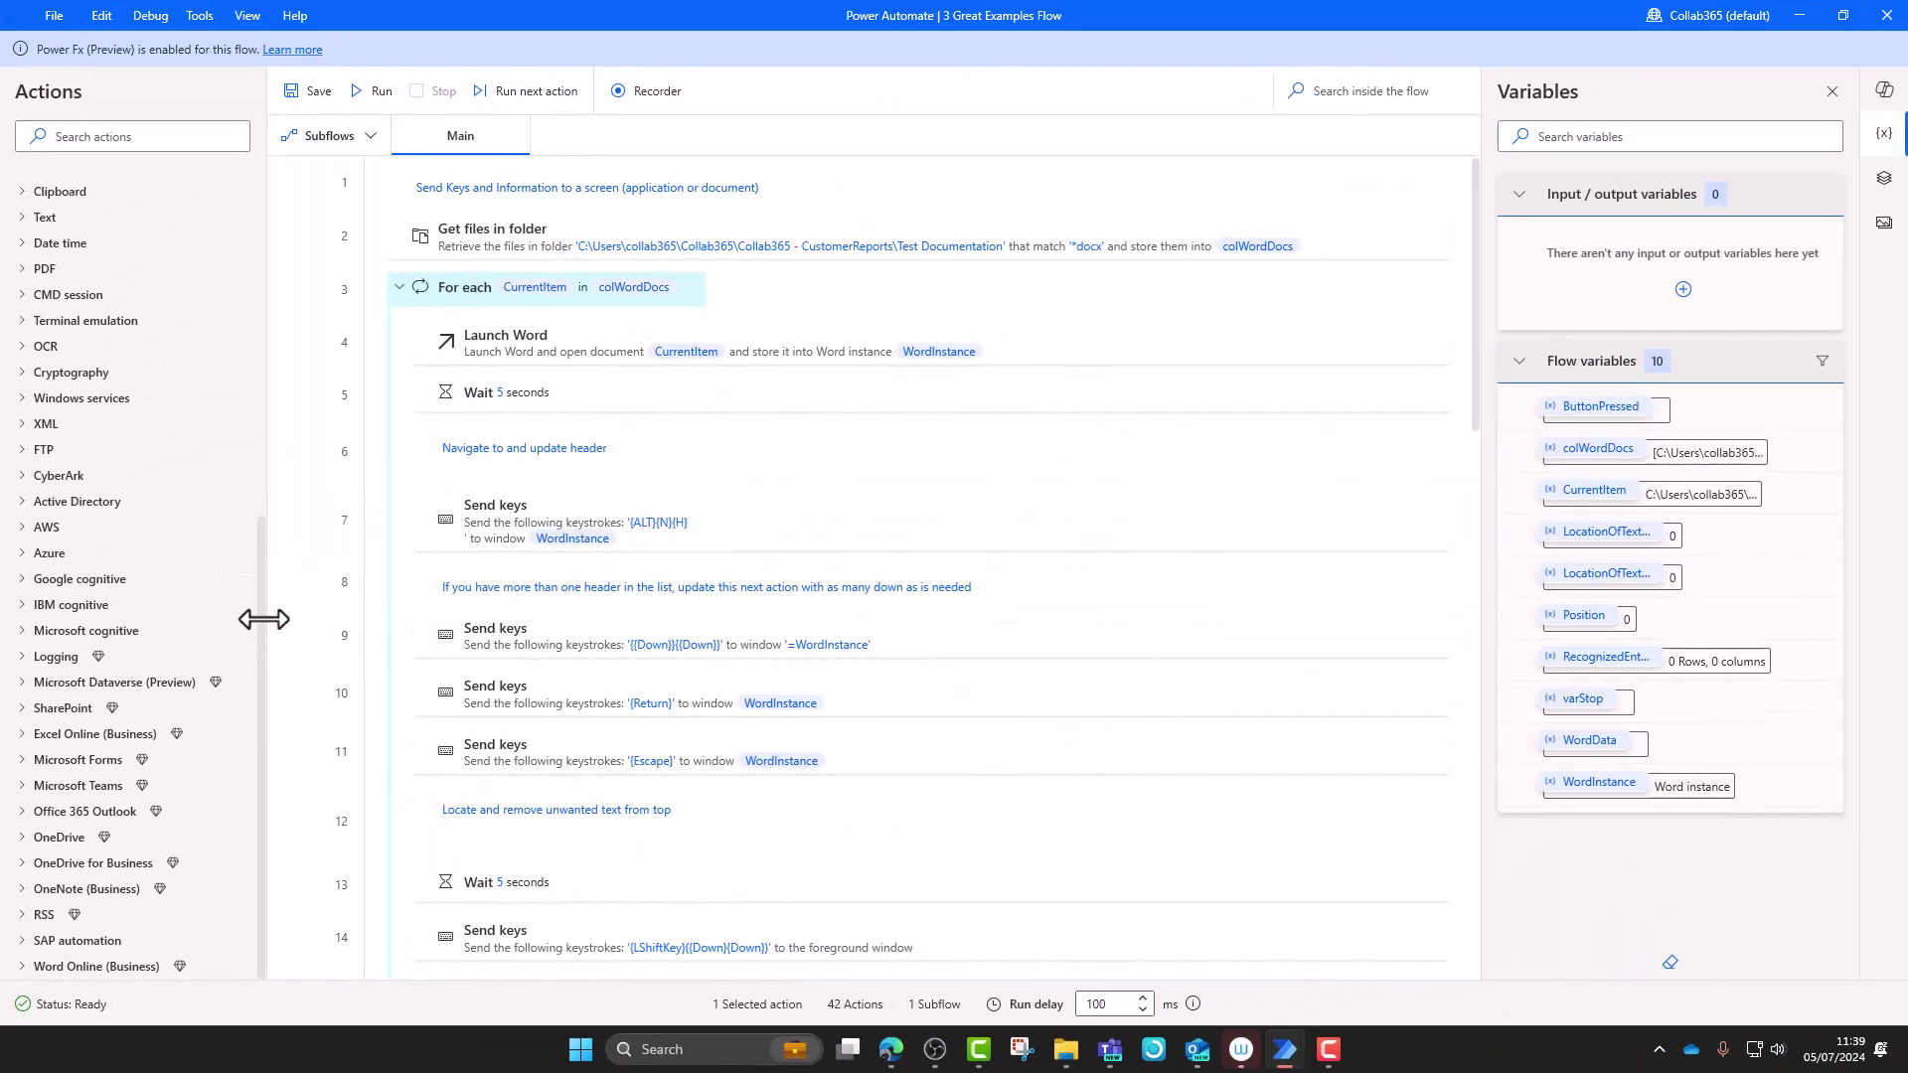
scroll(182, 546, up, 5)
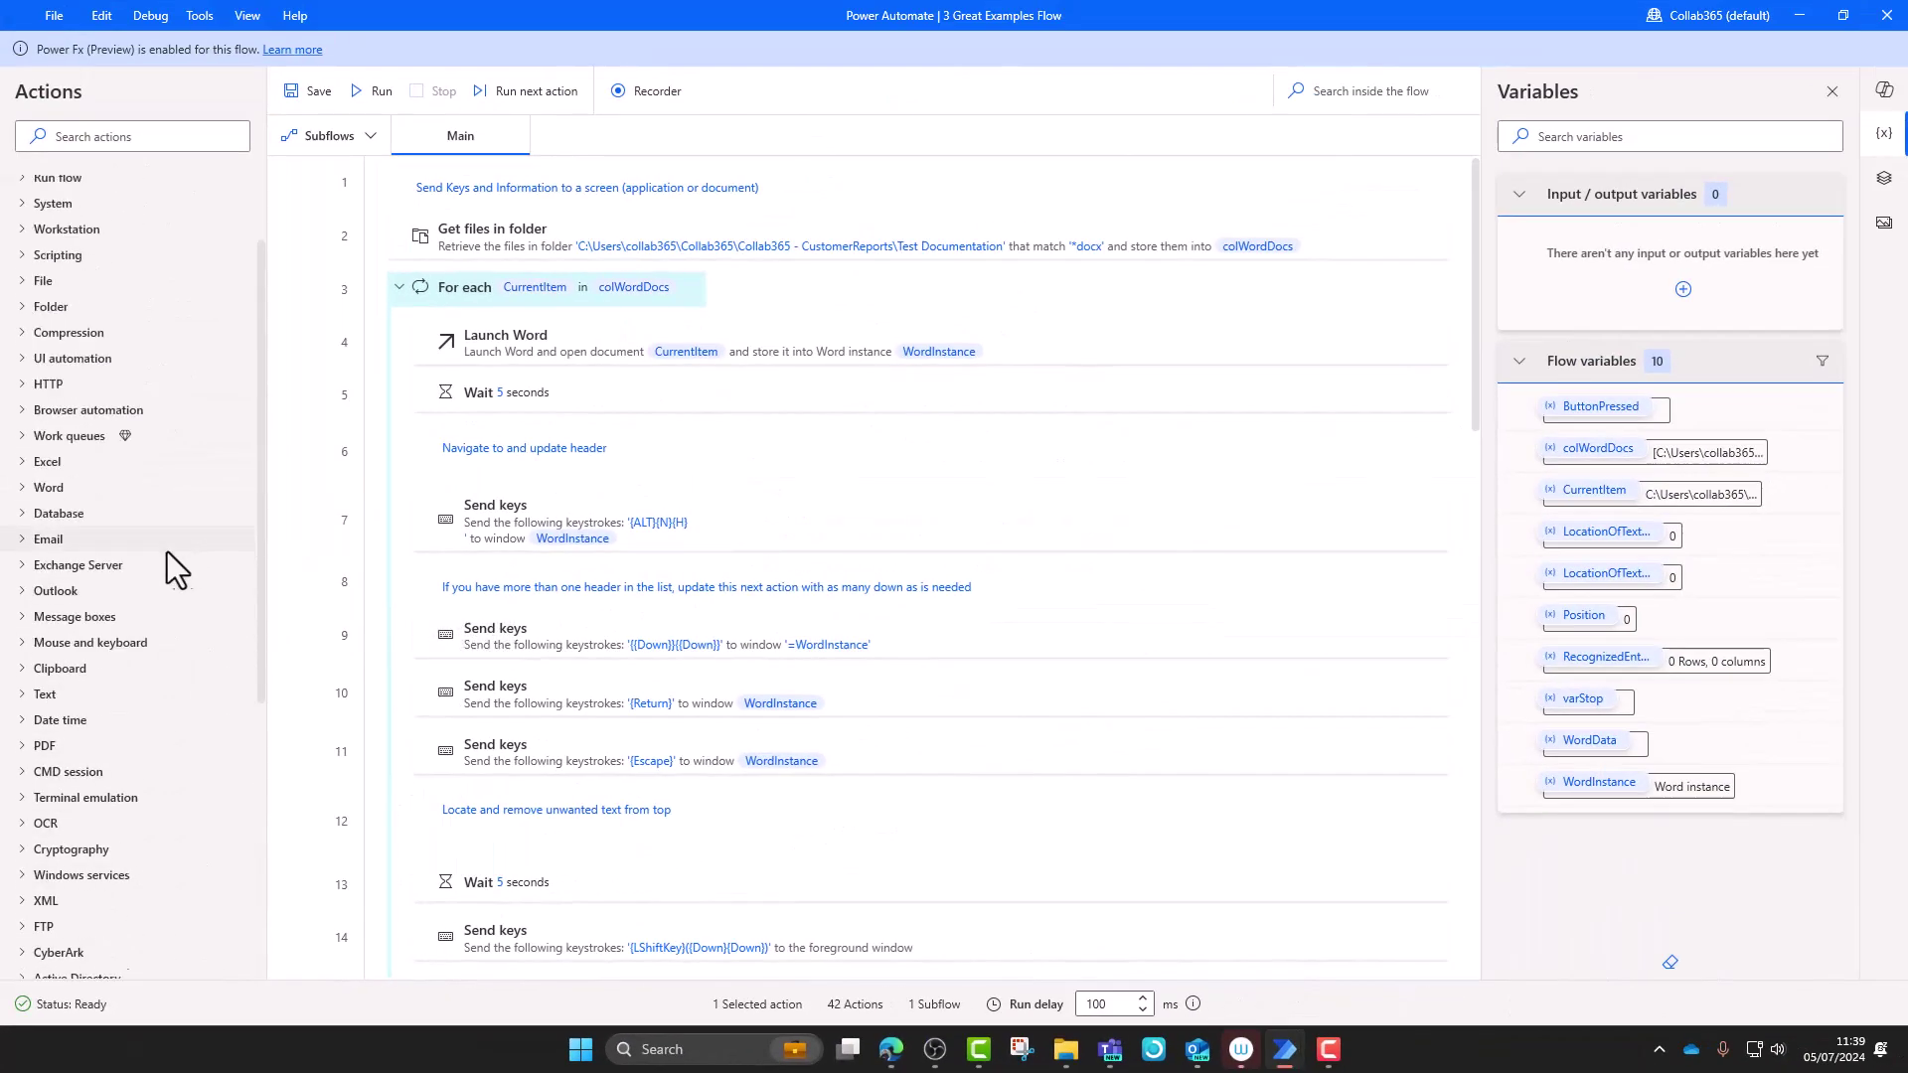
scroll(167, 551, up, 2)
click(147, 136)
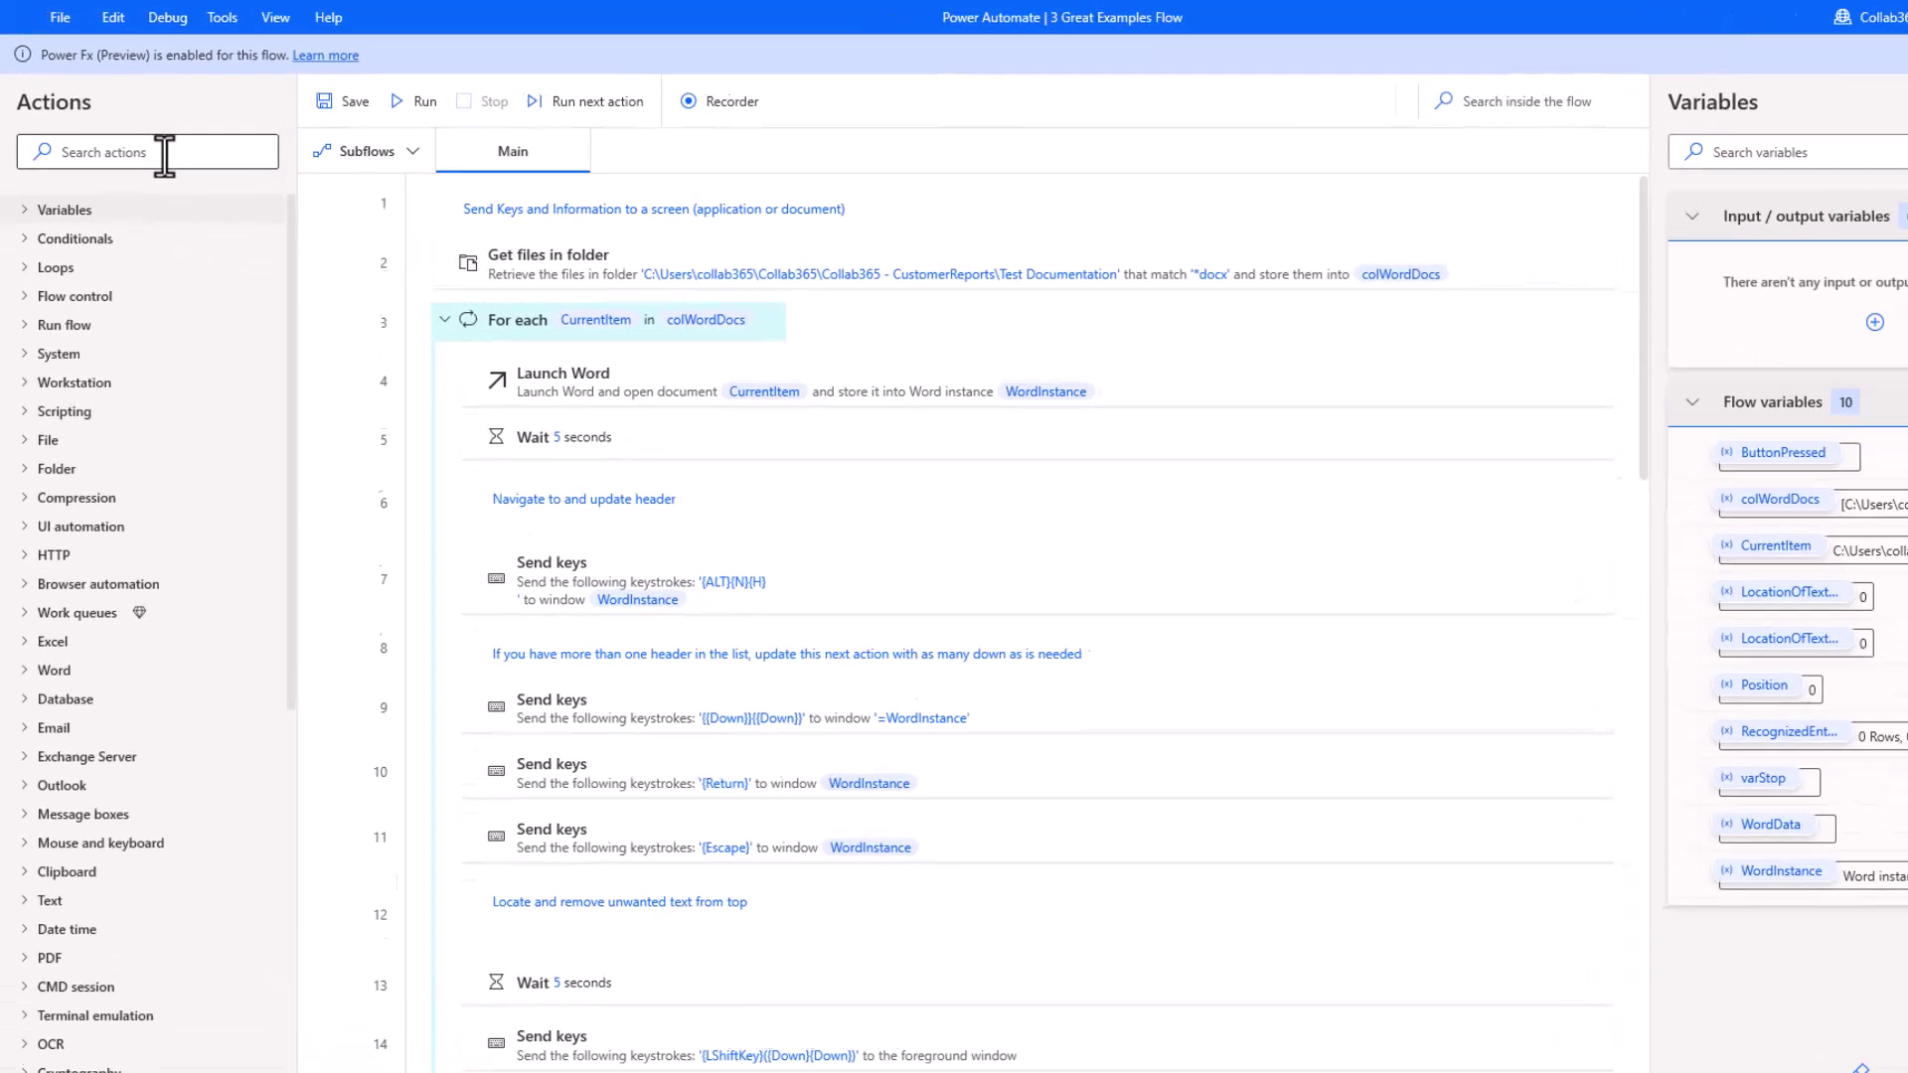
text(e)
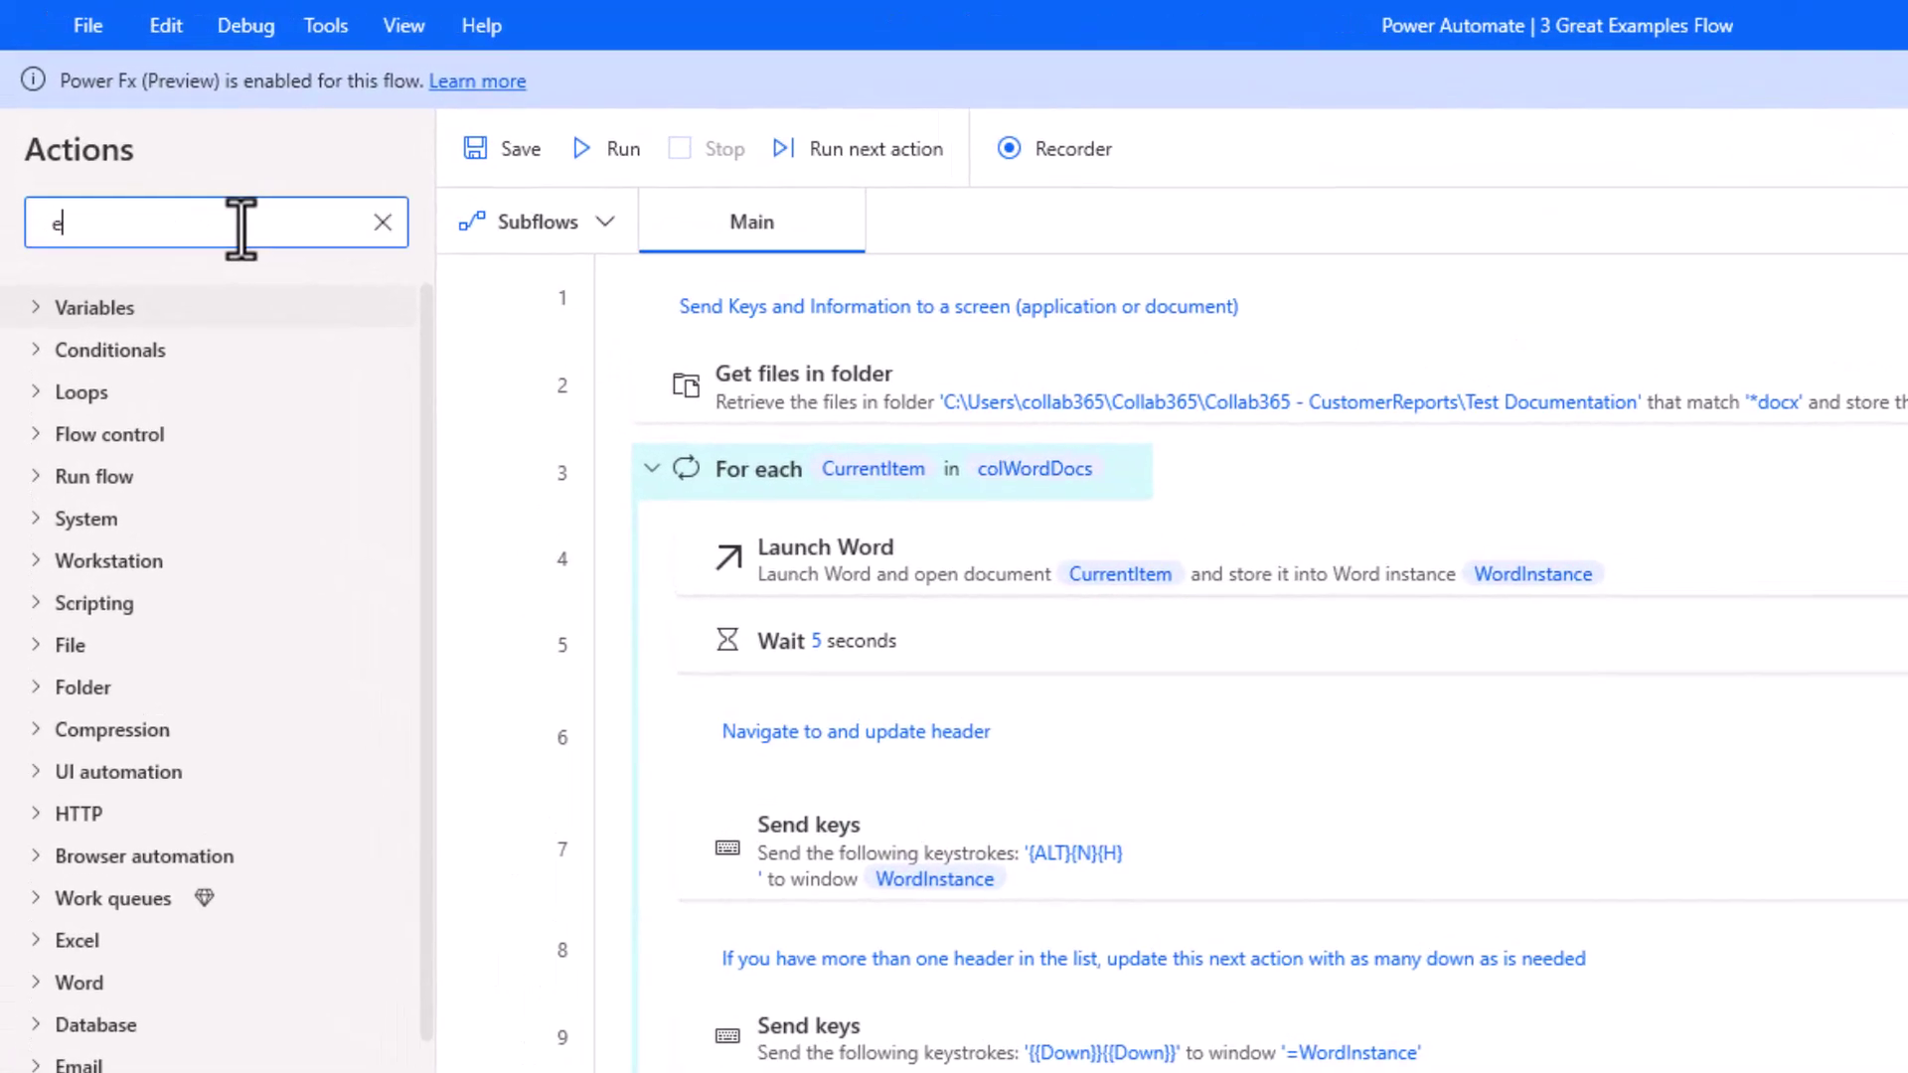
text(xcel)
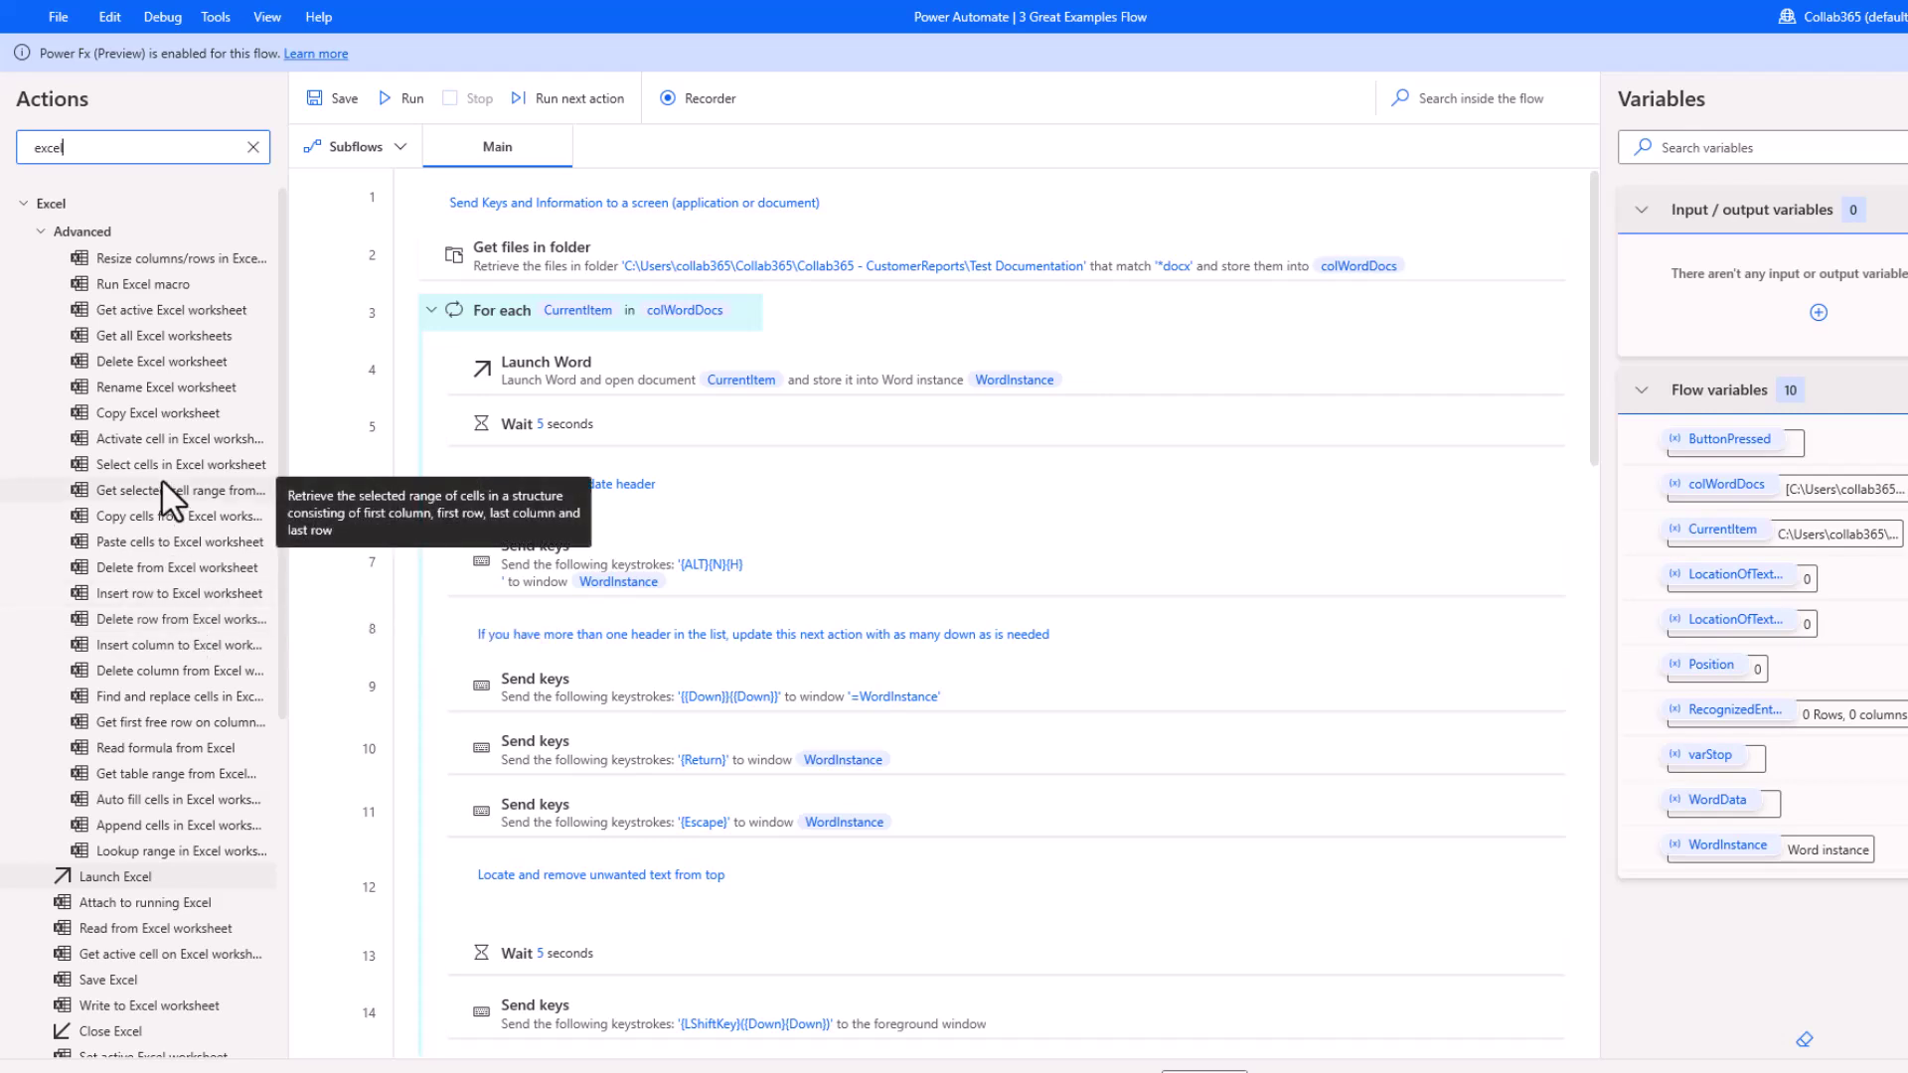
drag(62, 149, 15, 151)
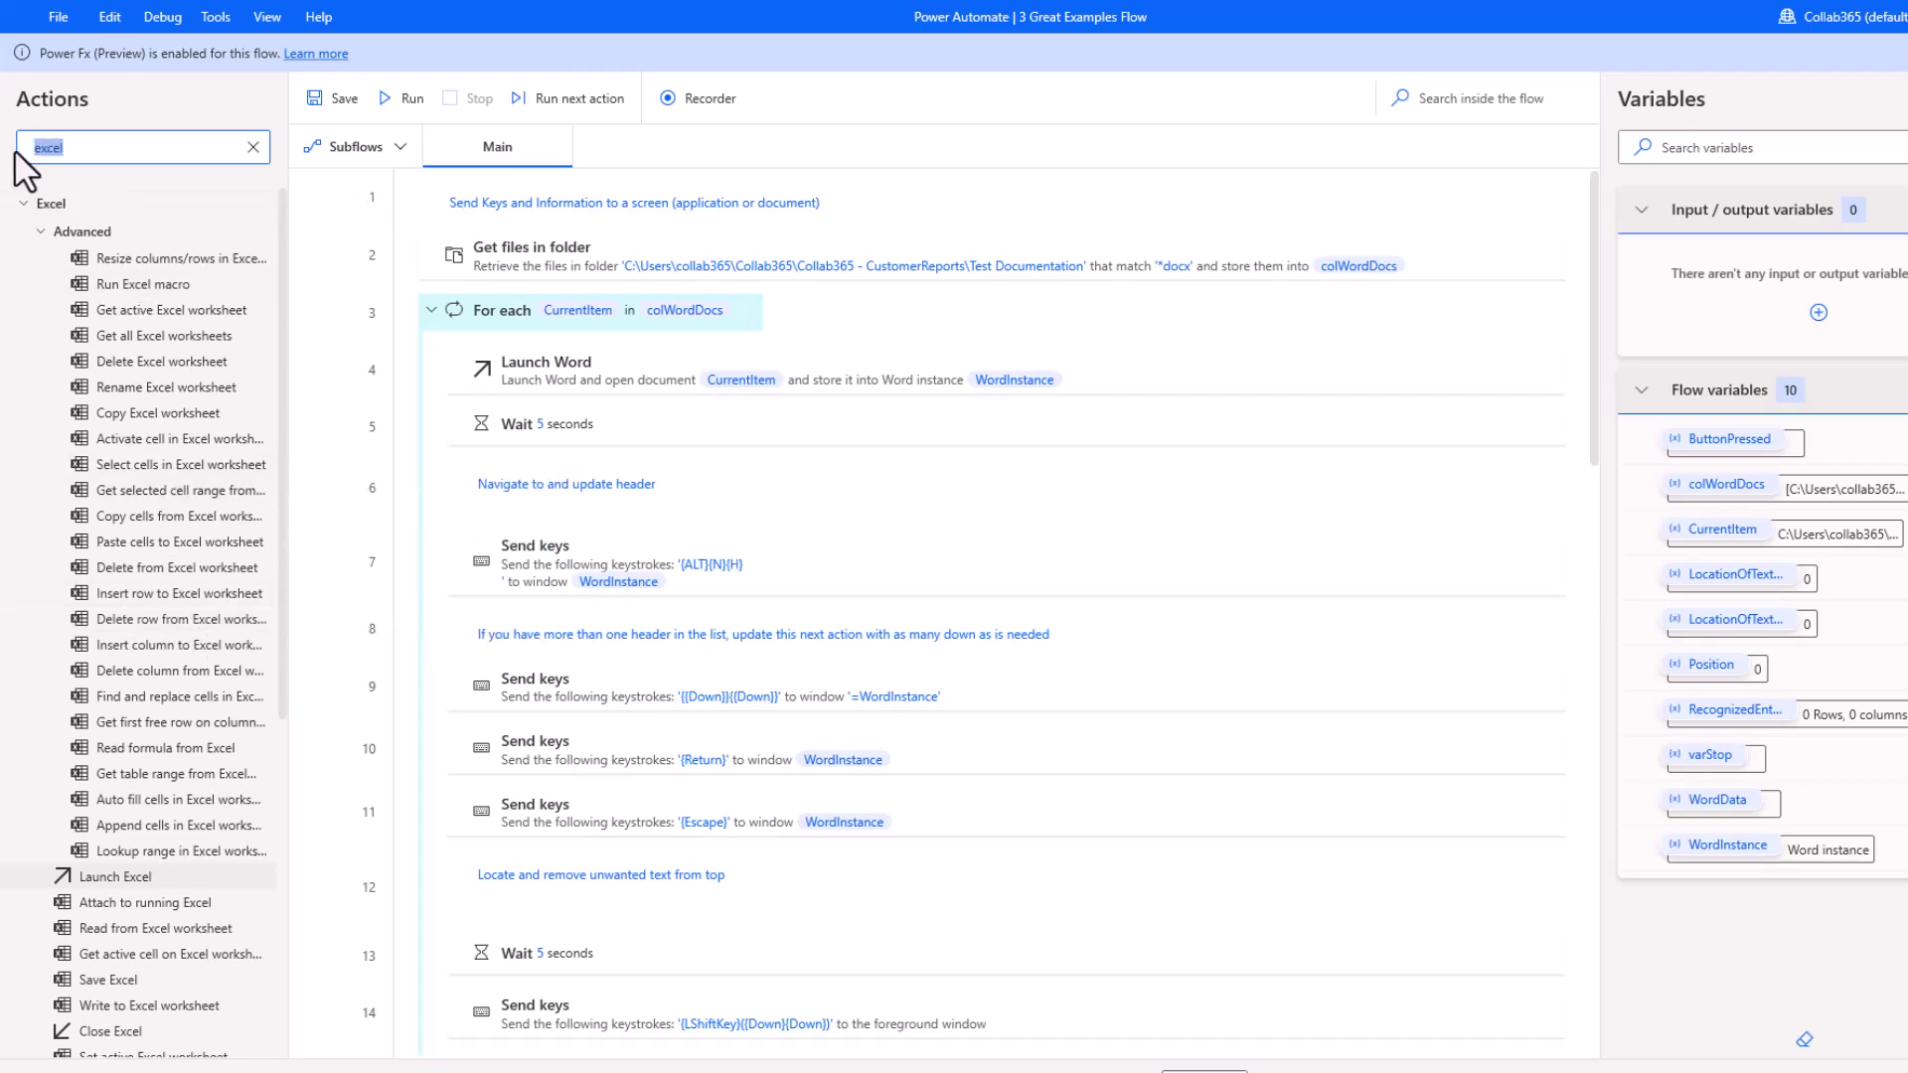
text(wor)
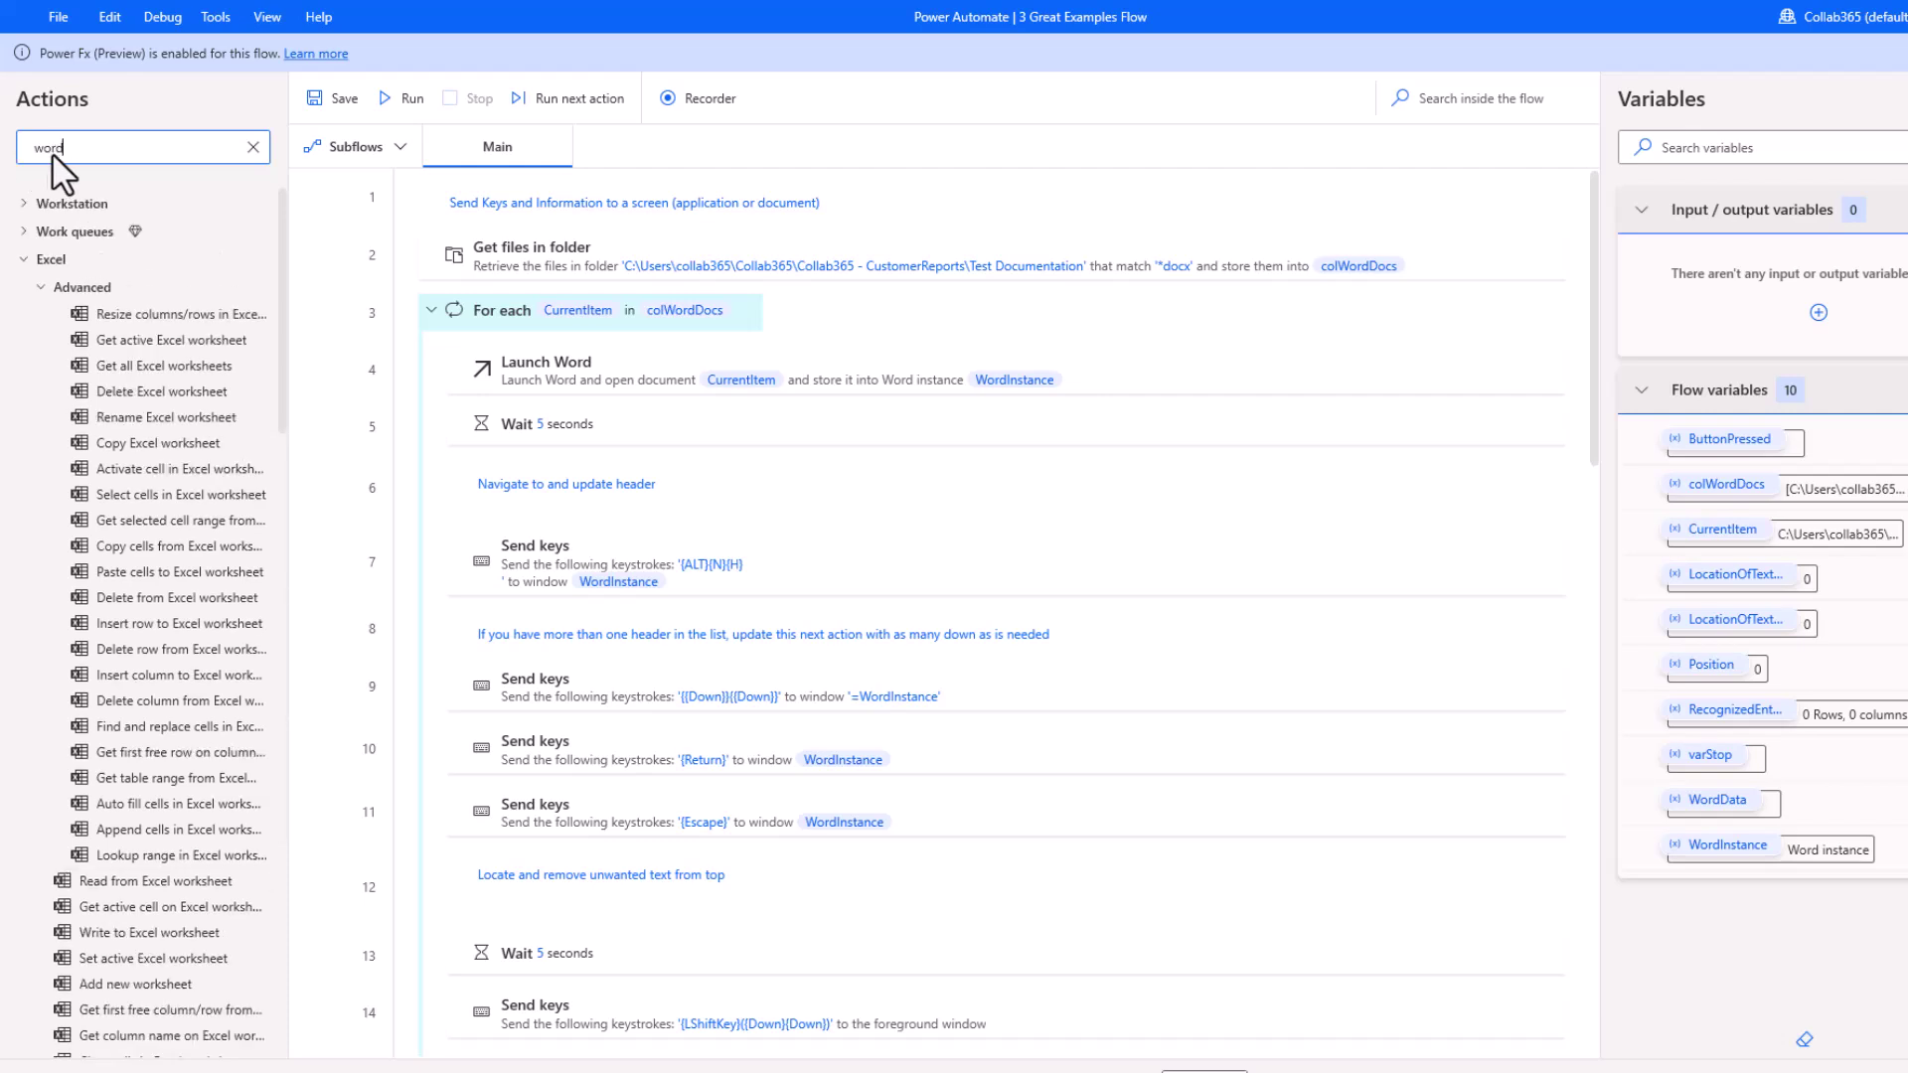
text(d)
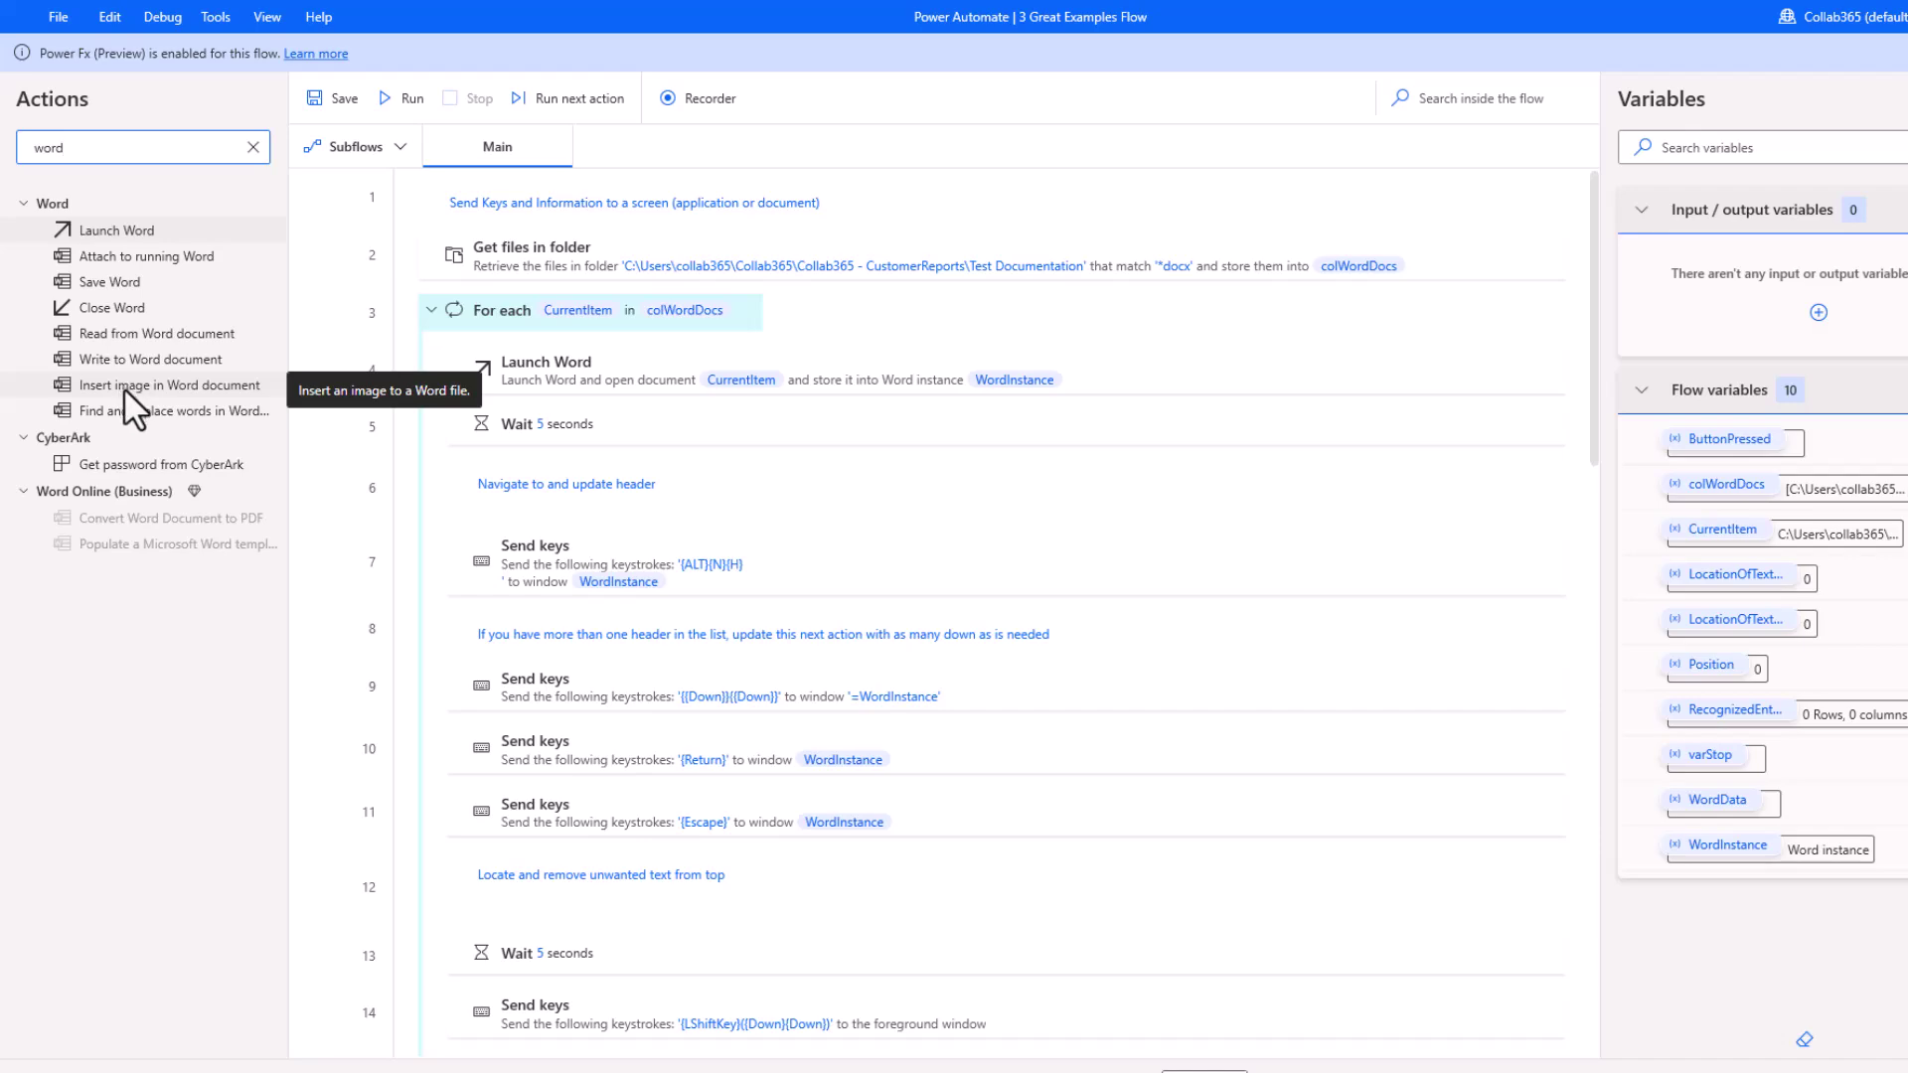
double_click(71, 149)
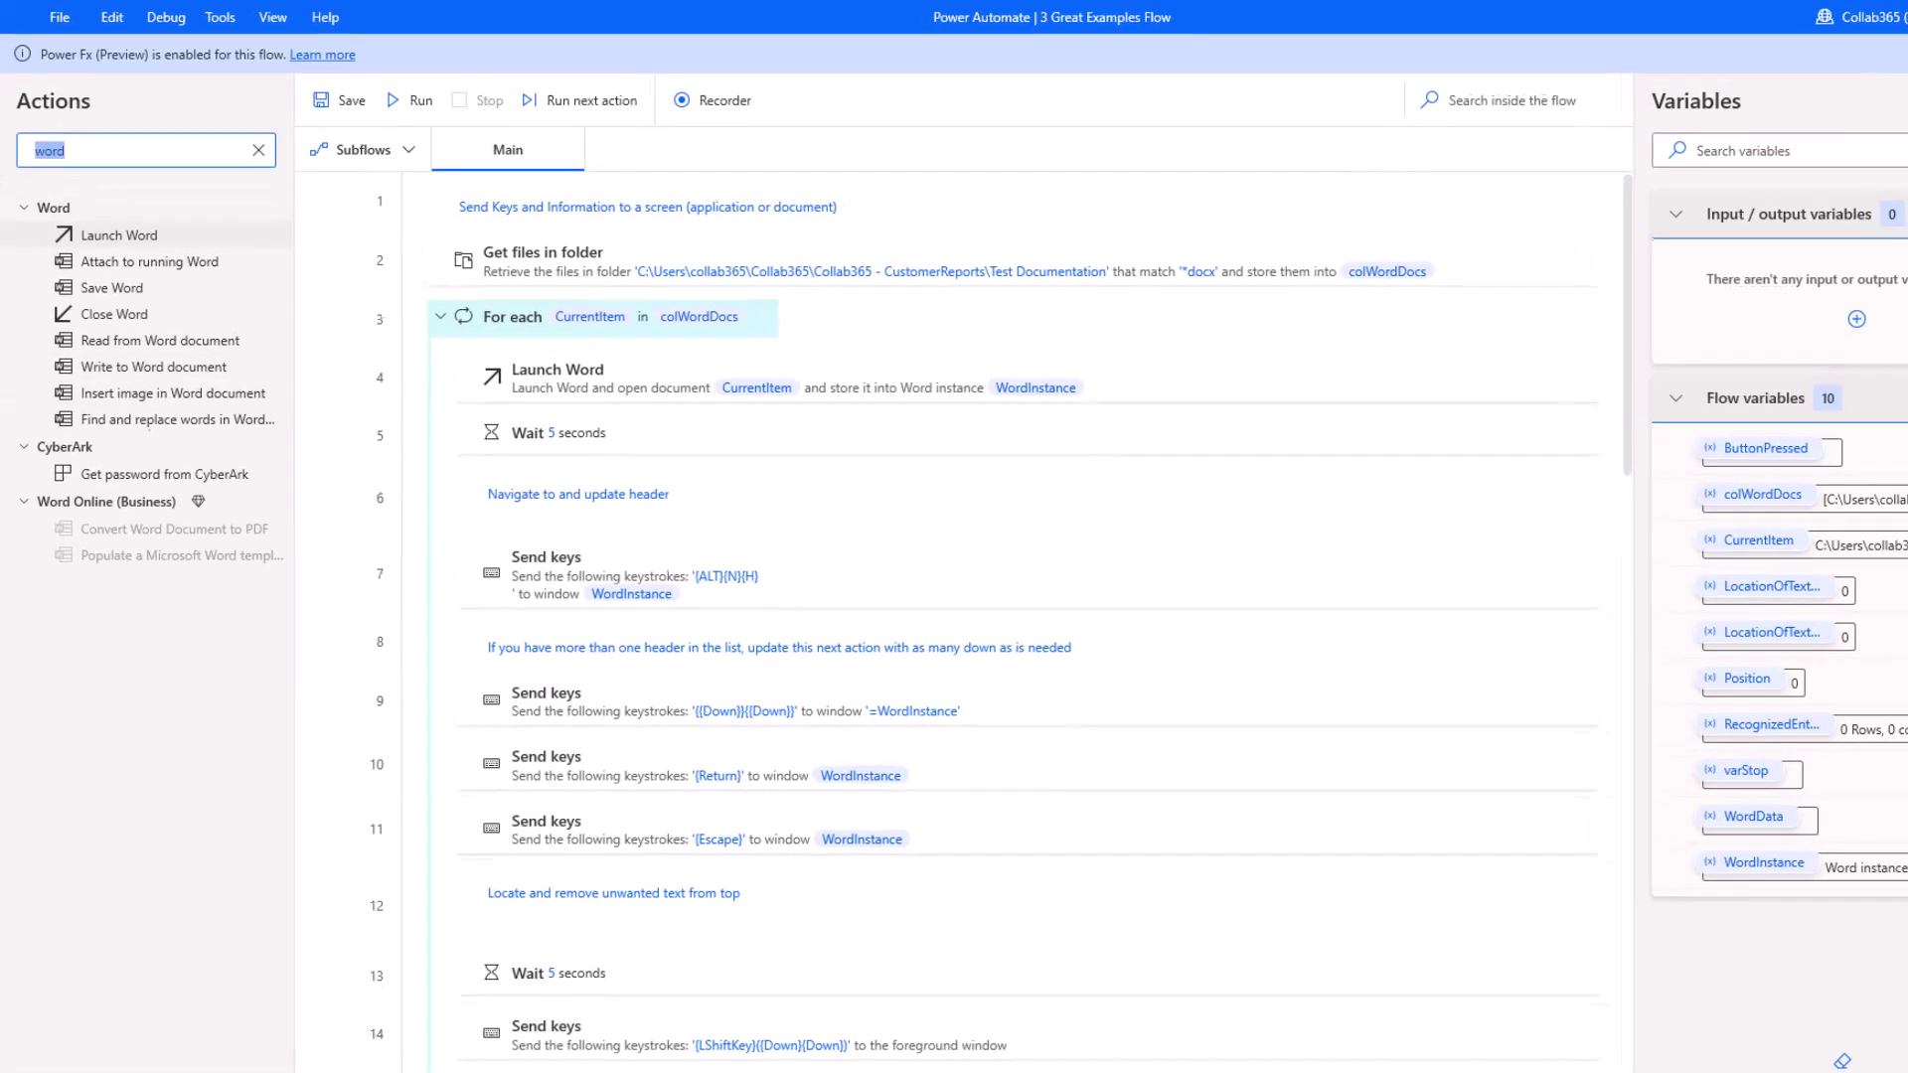
text(files)
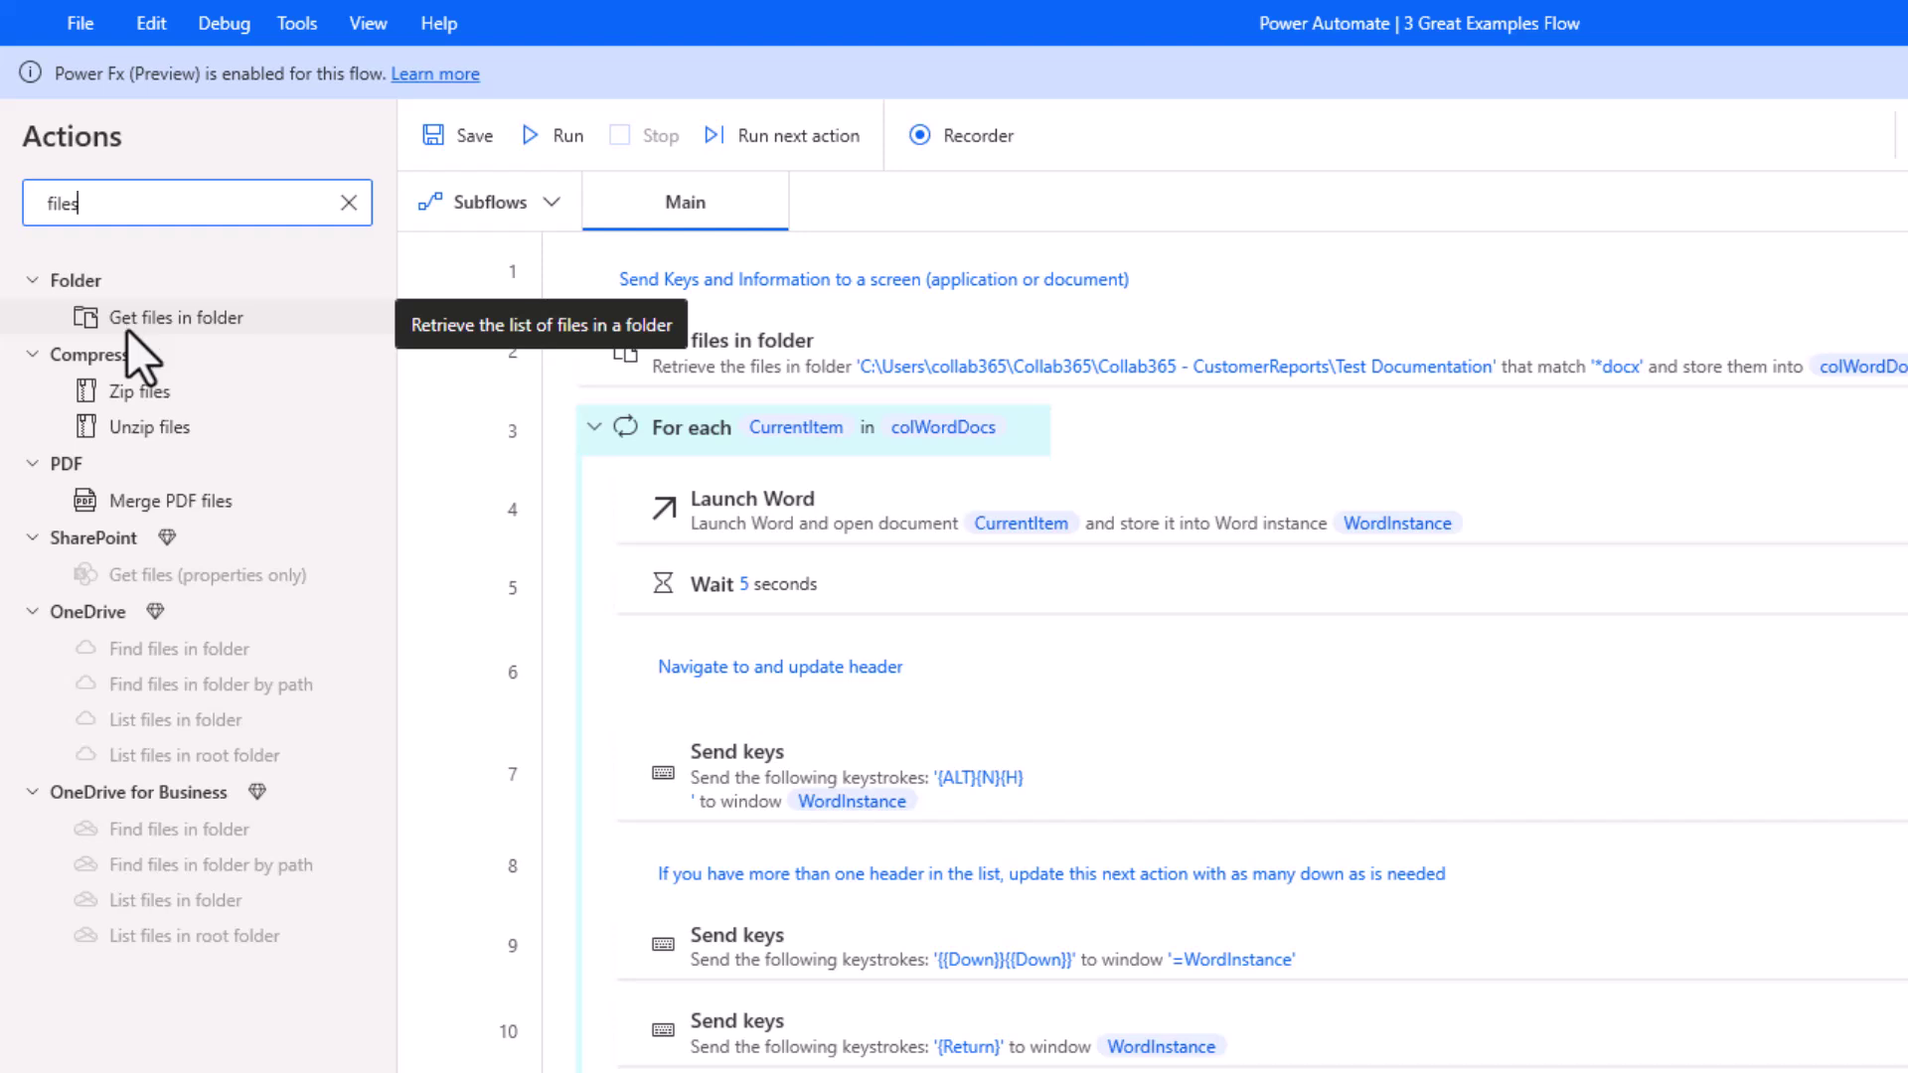
drag(106, 203, 22, 221)
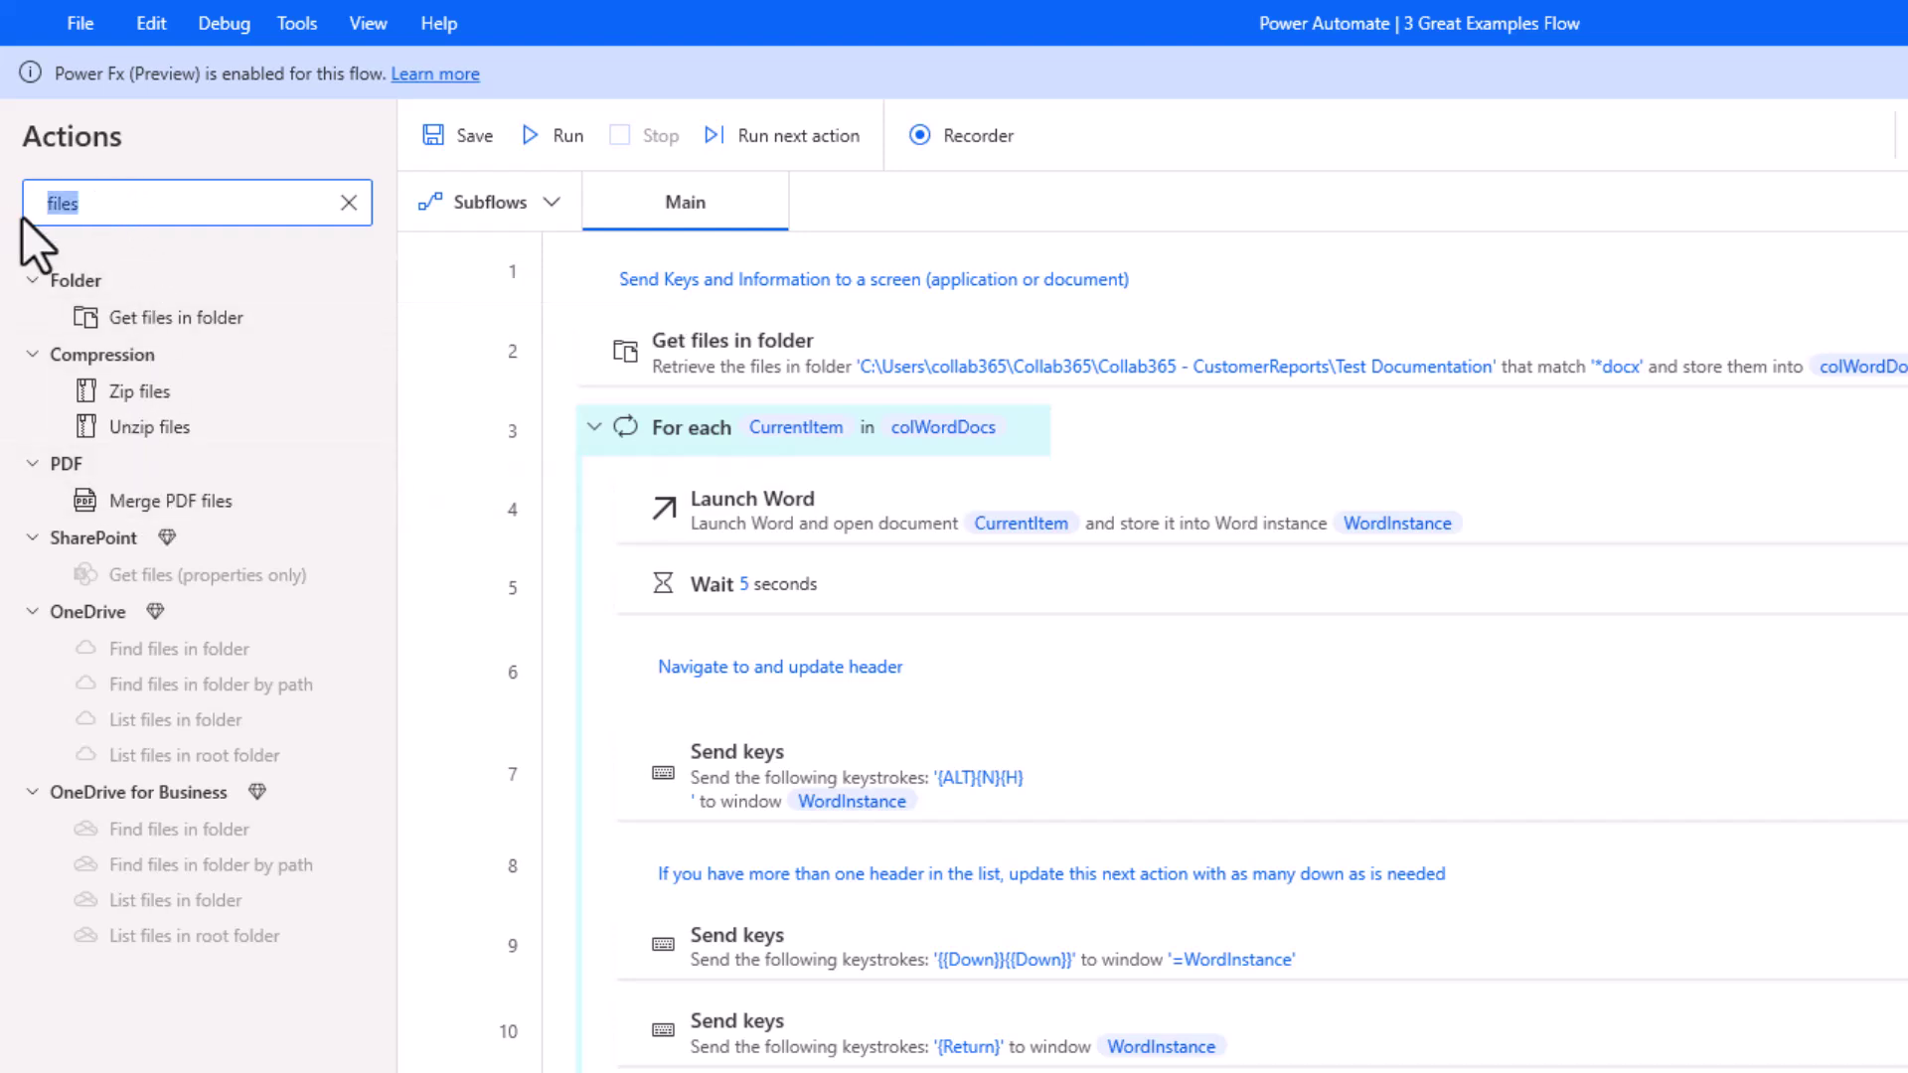
key(BackSpace)
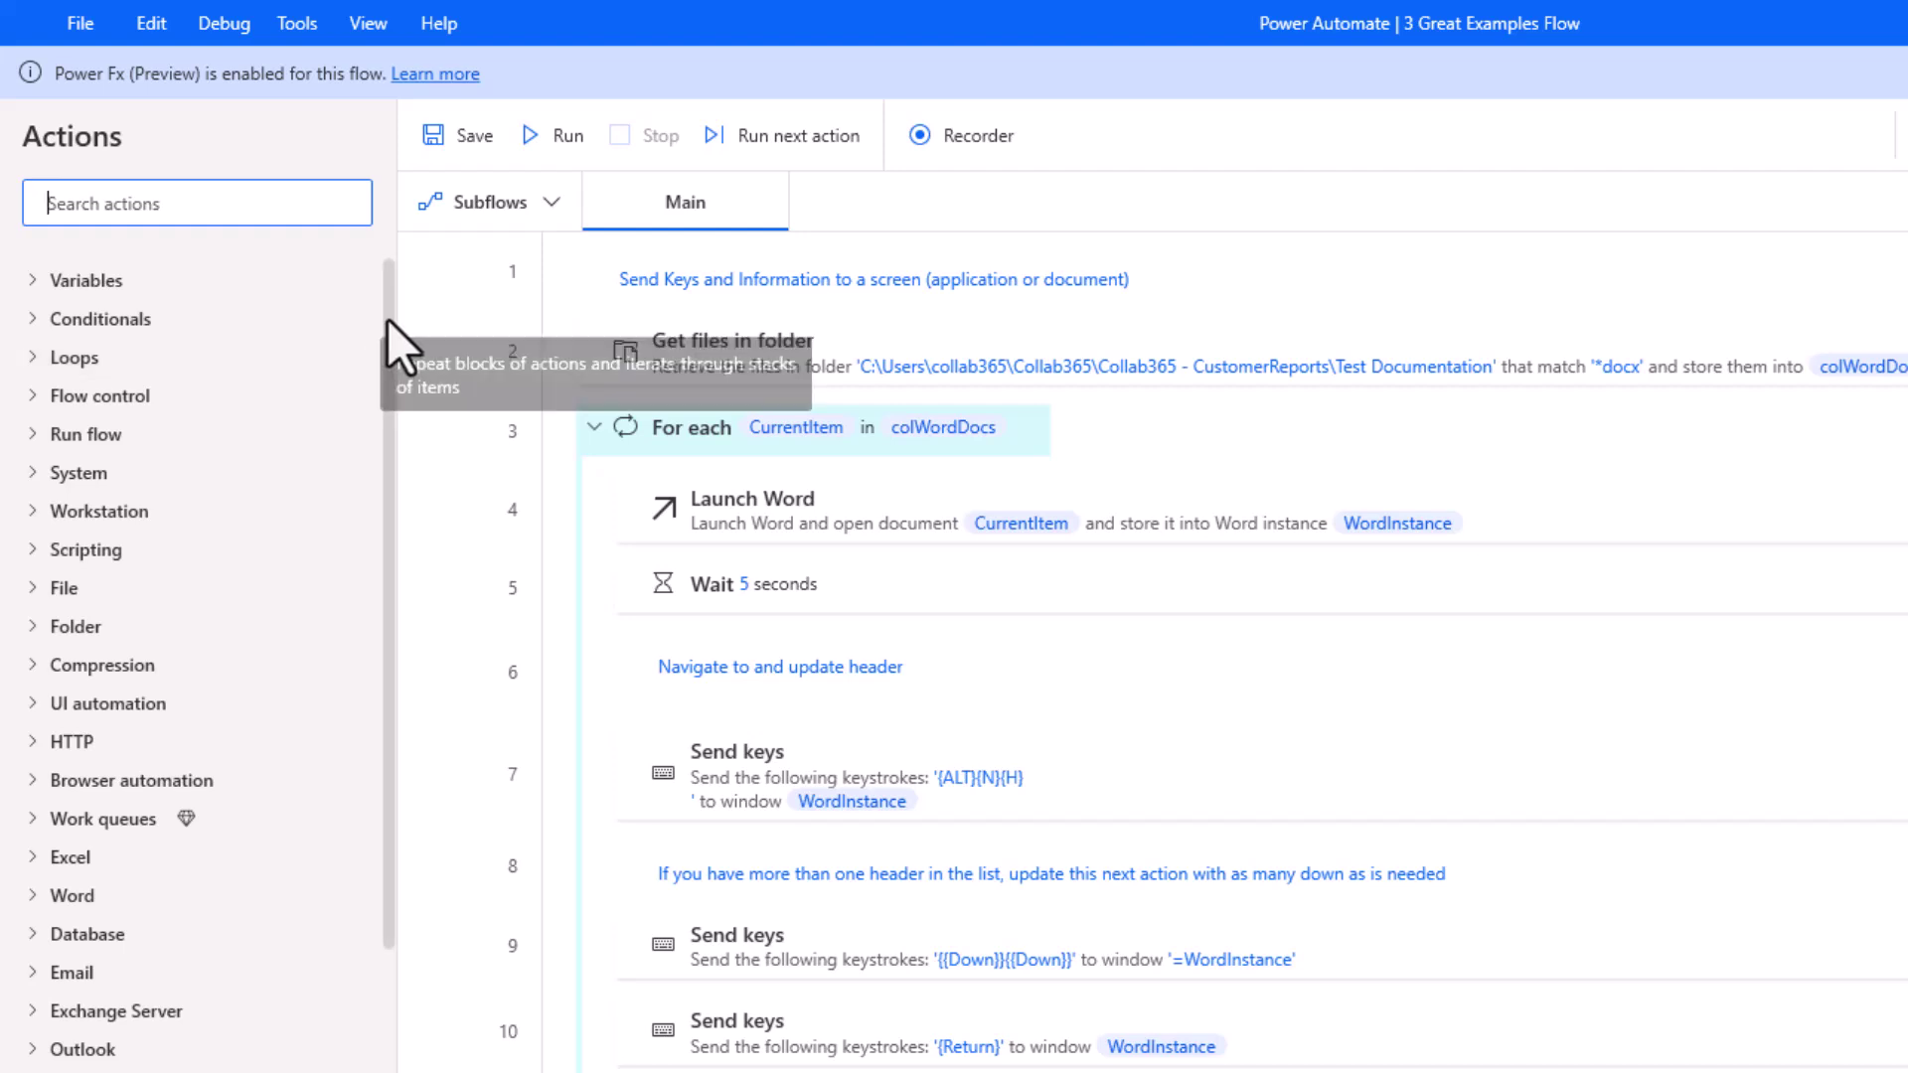
click(30, 358)
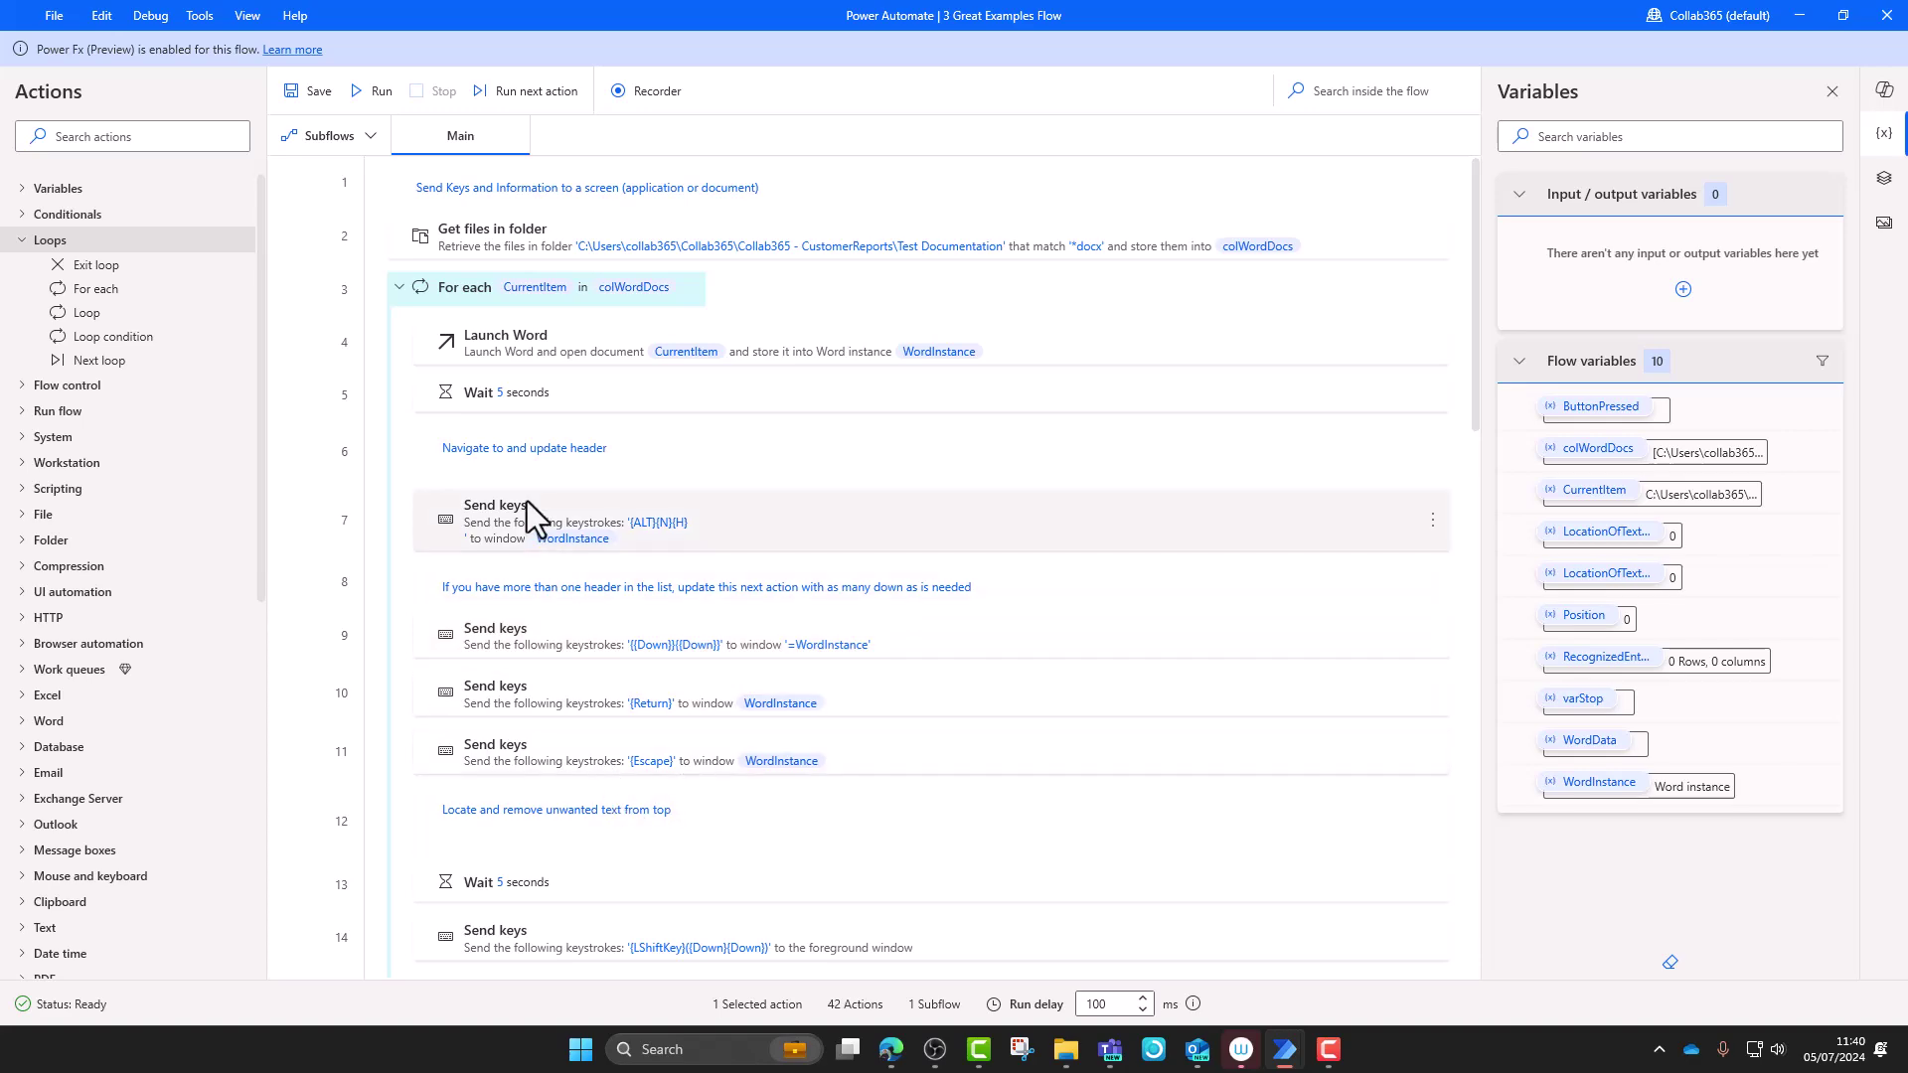
Collapse the loop actions, search actions for 'key', then clear the search
click(175, 239)
click(104, 136)
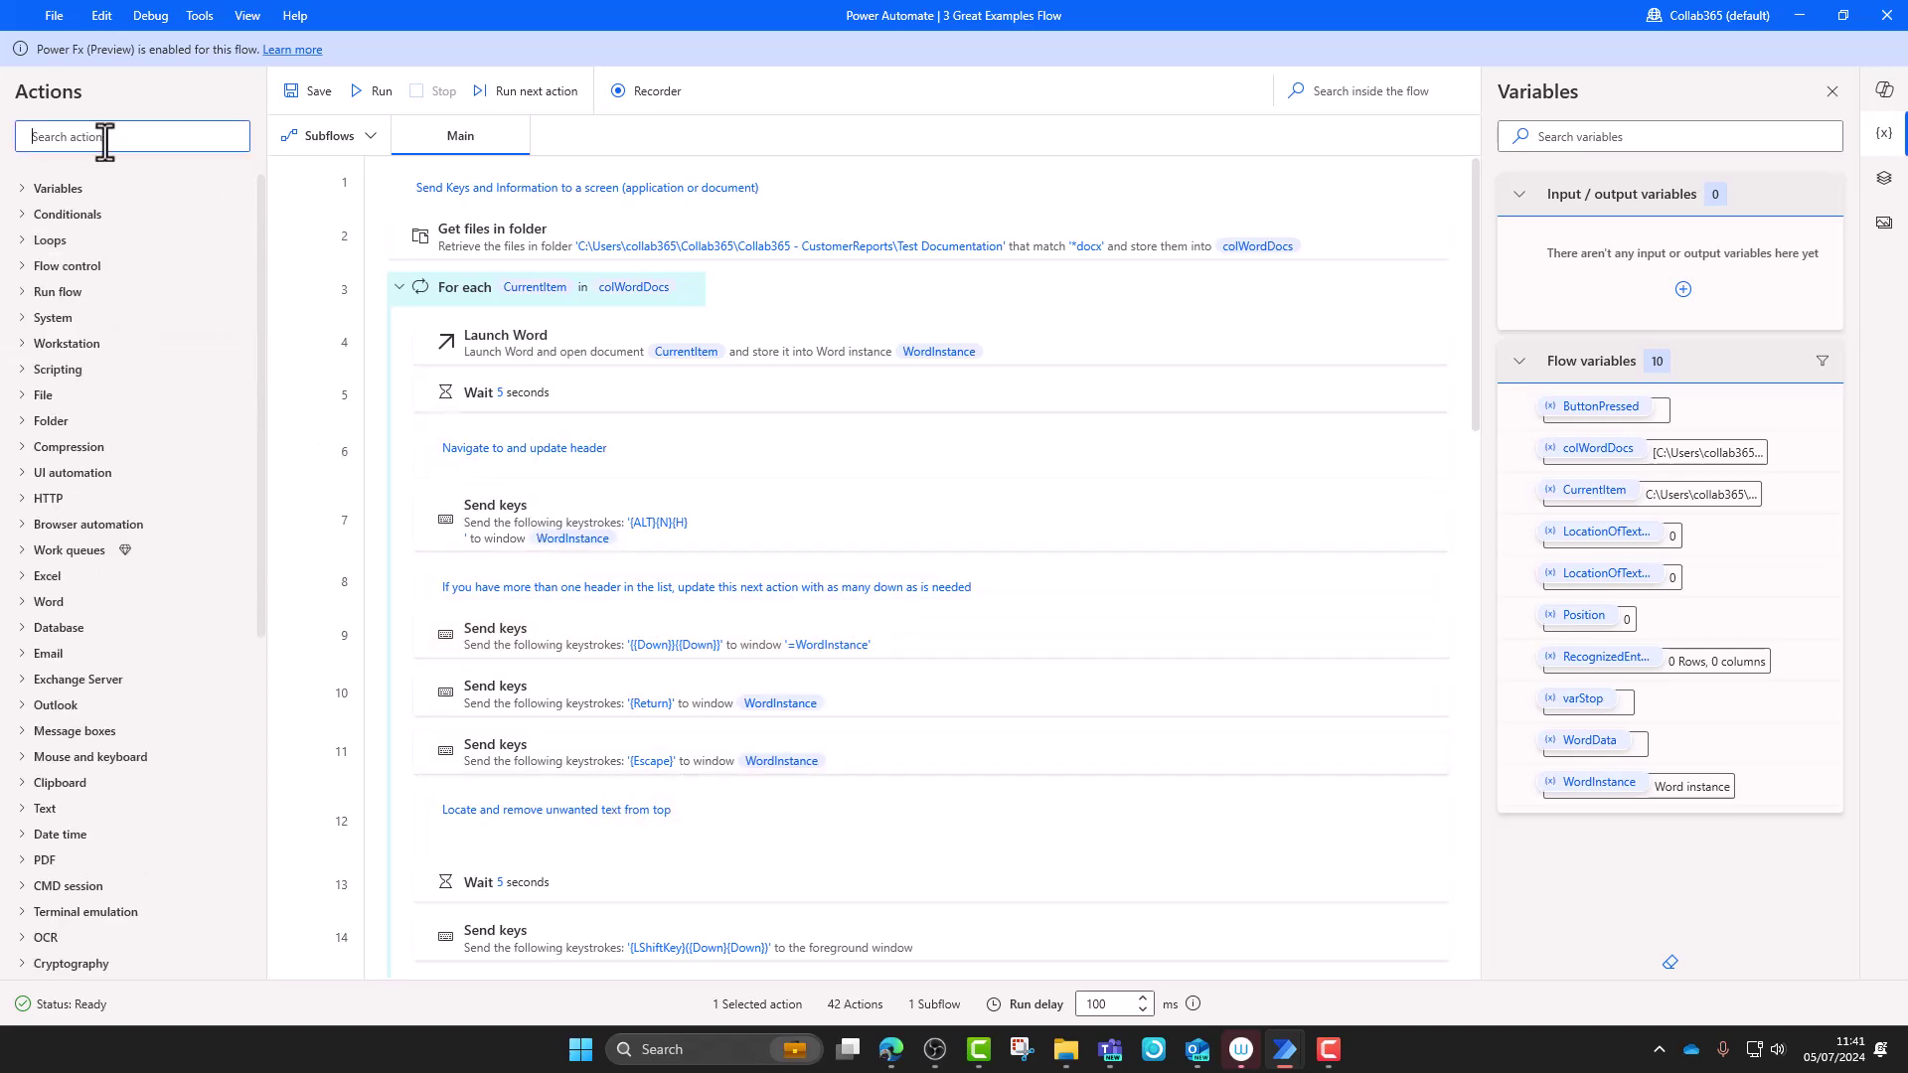
text(key)
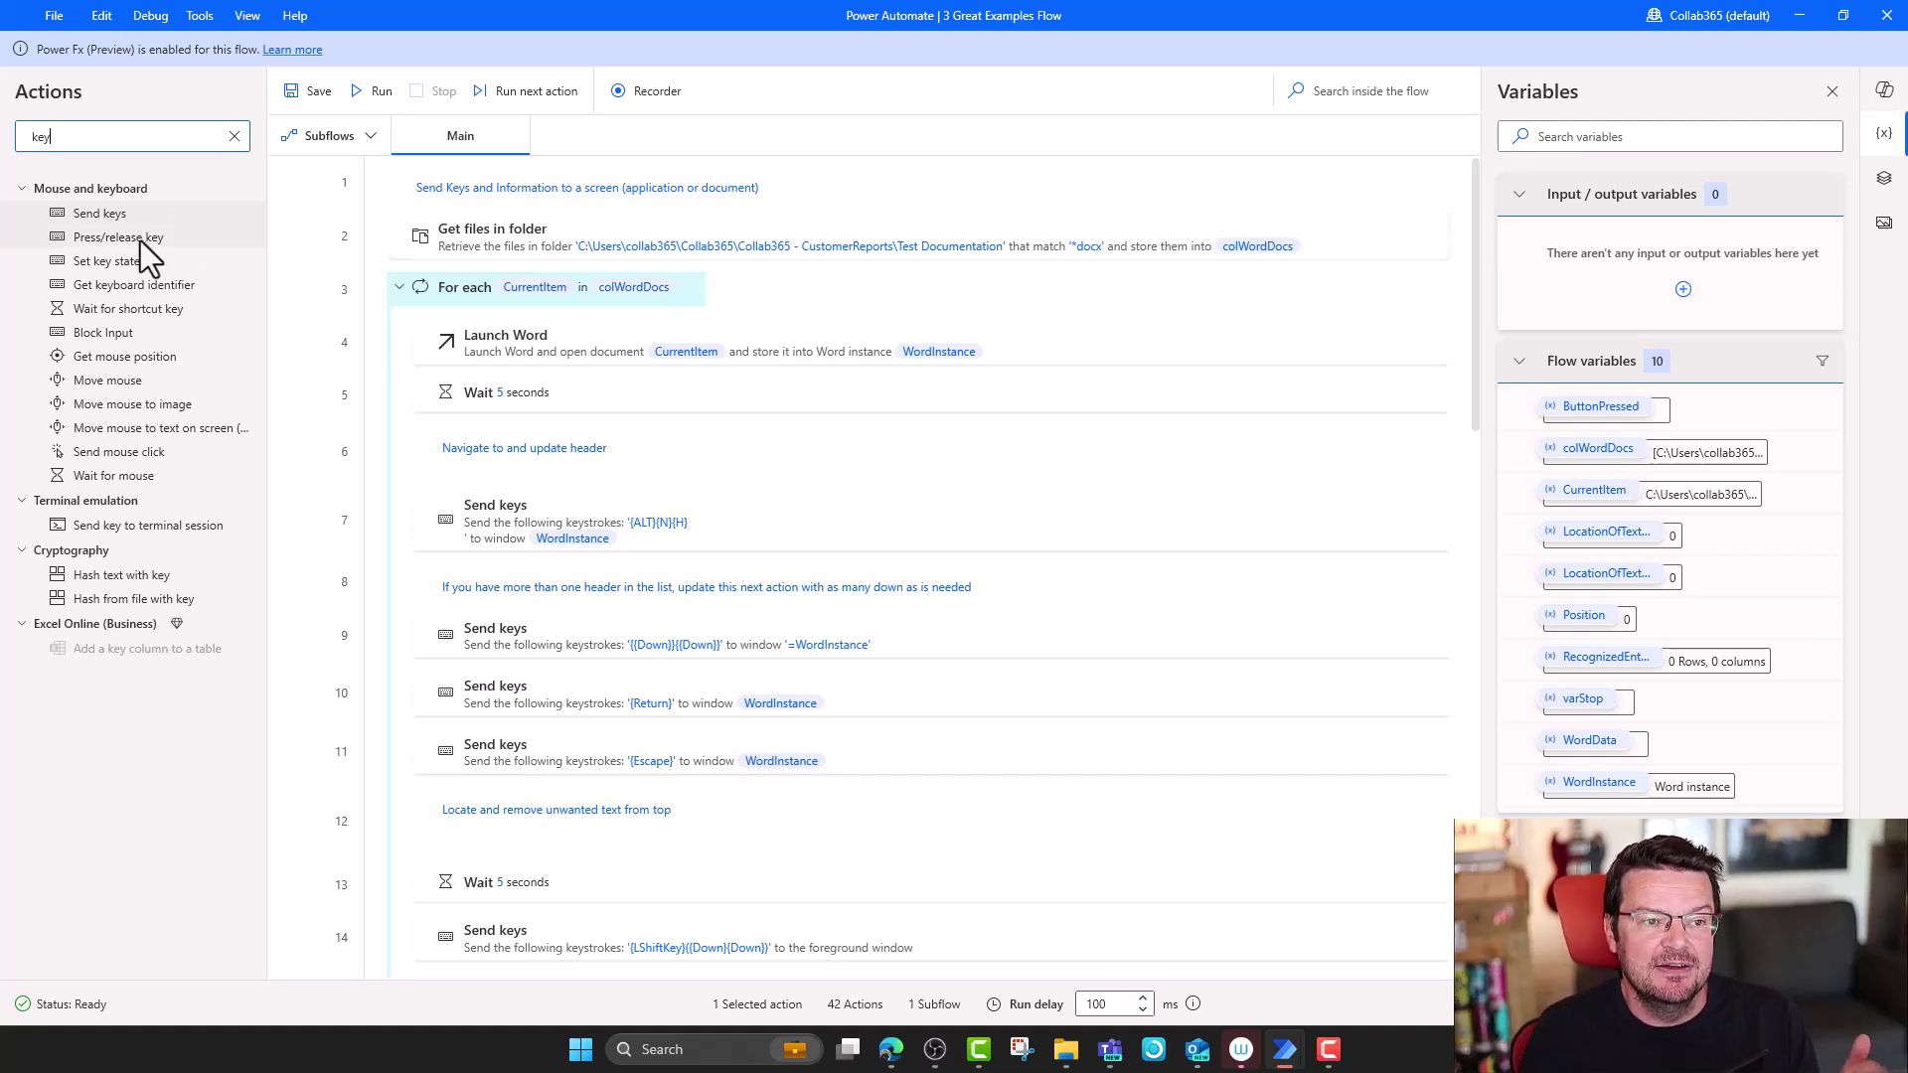
click(234, 136)
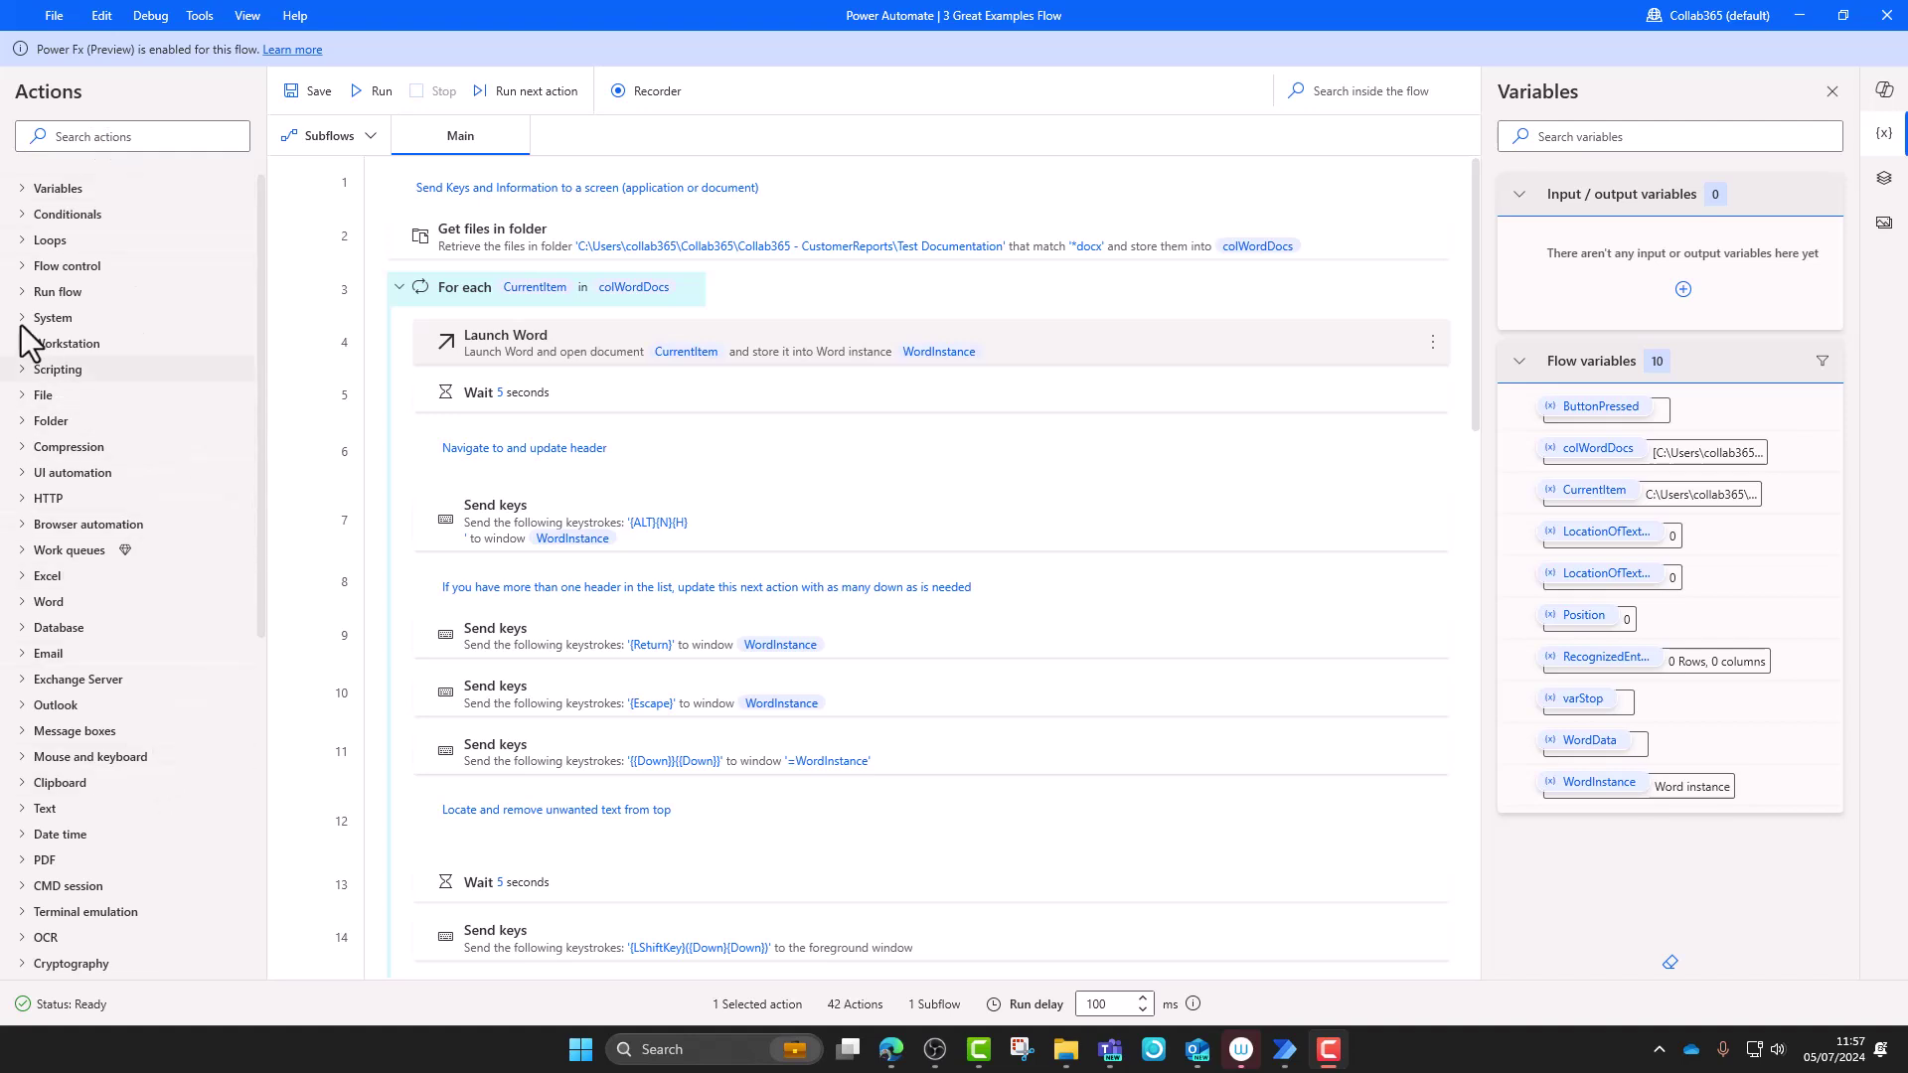
Filter actions to 'comment', try inserting a Comment between steps 1 and 2, then cancel it
click(23, 266)
click(22, 268)
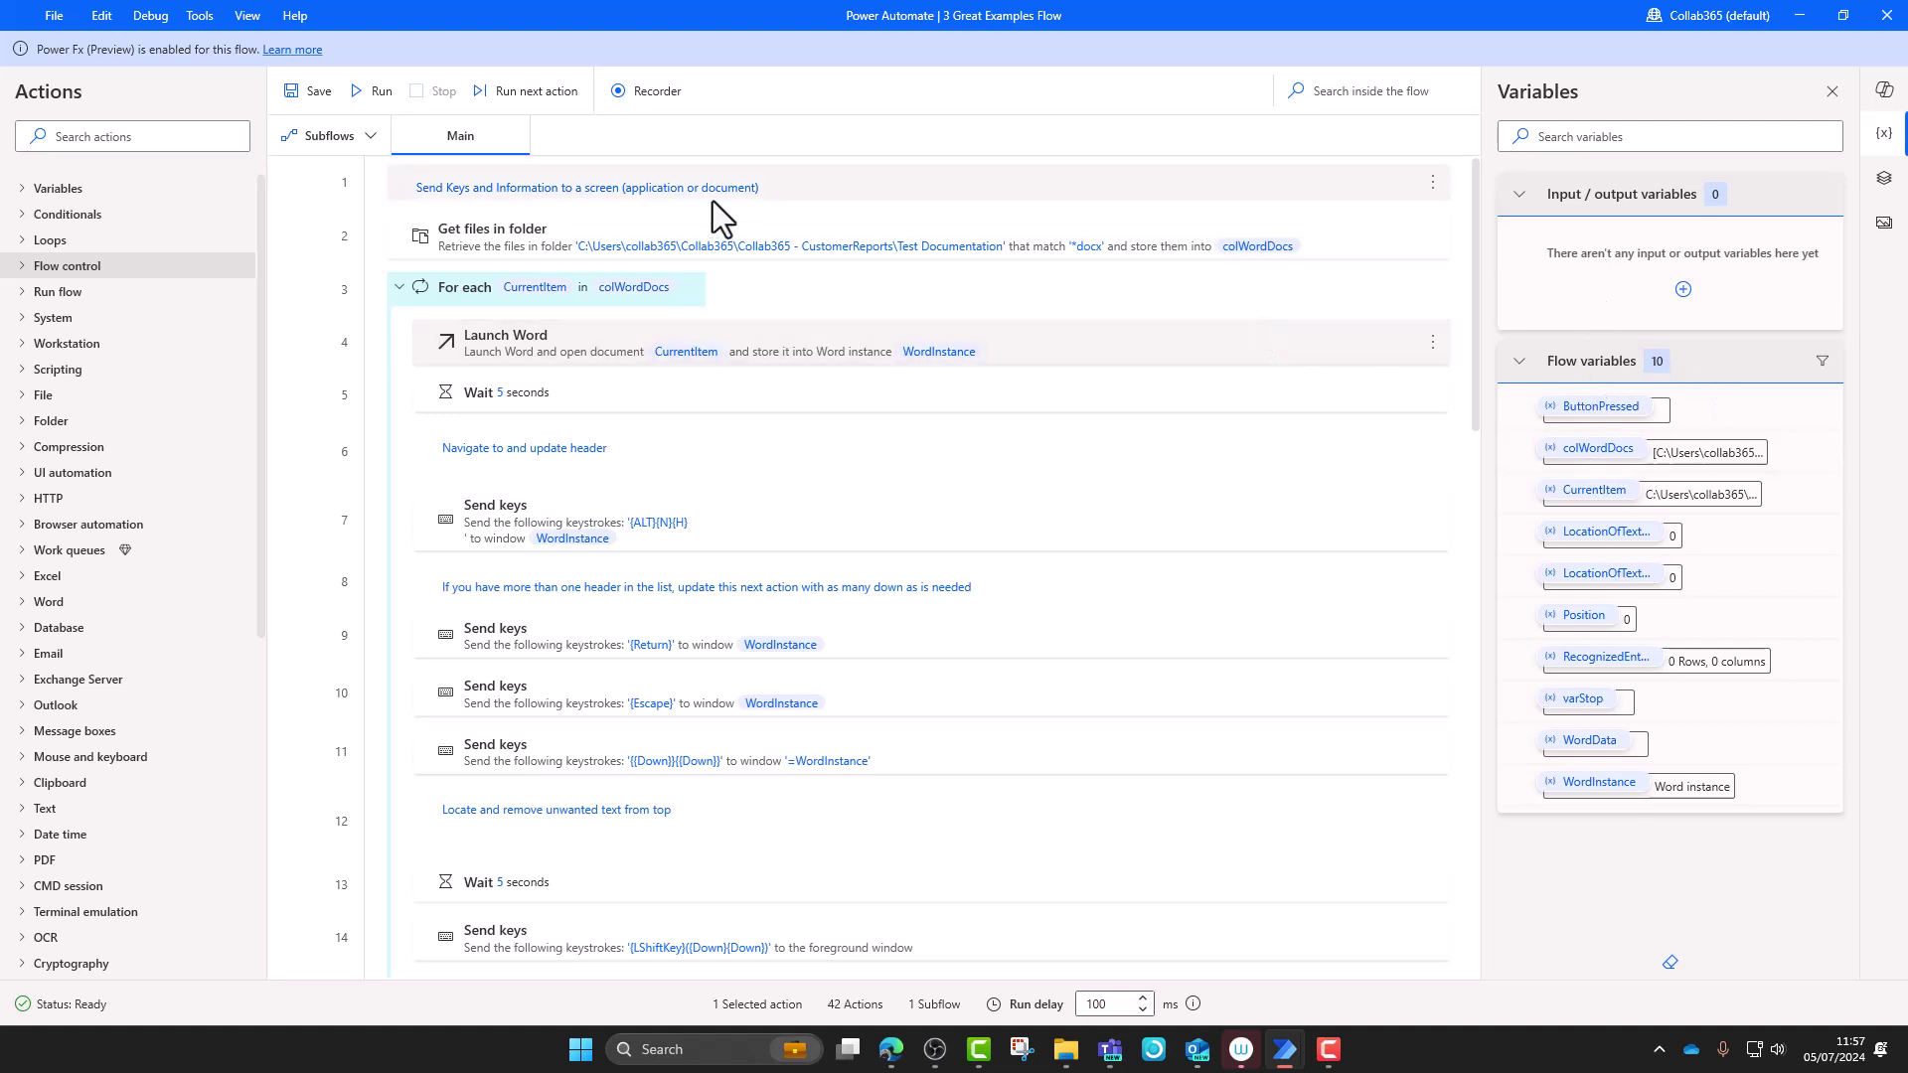
click(135, 139)
text(co)
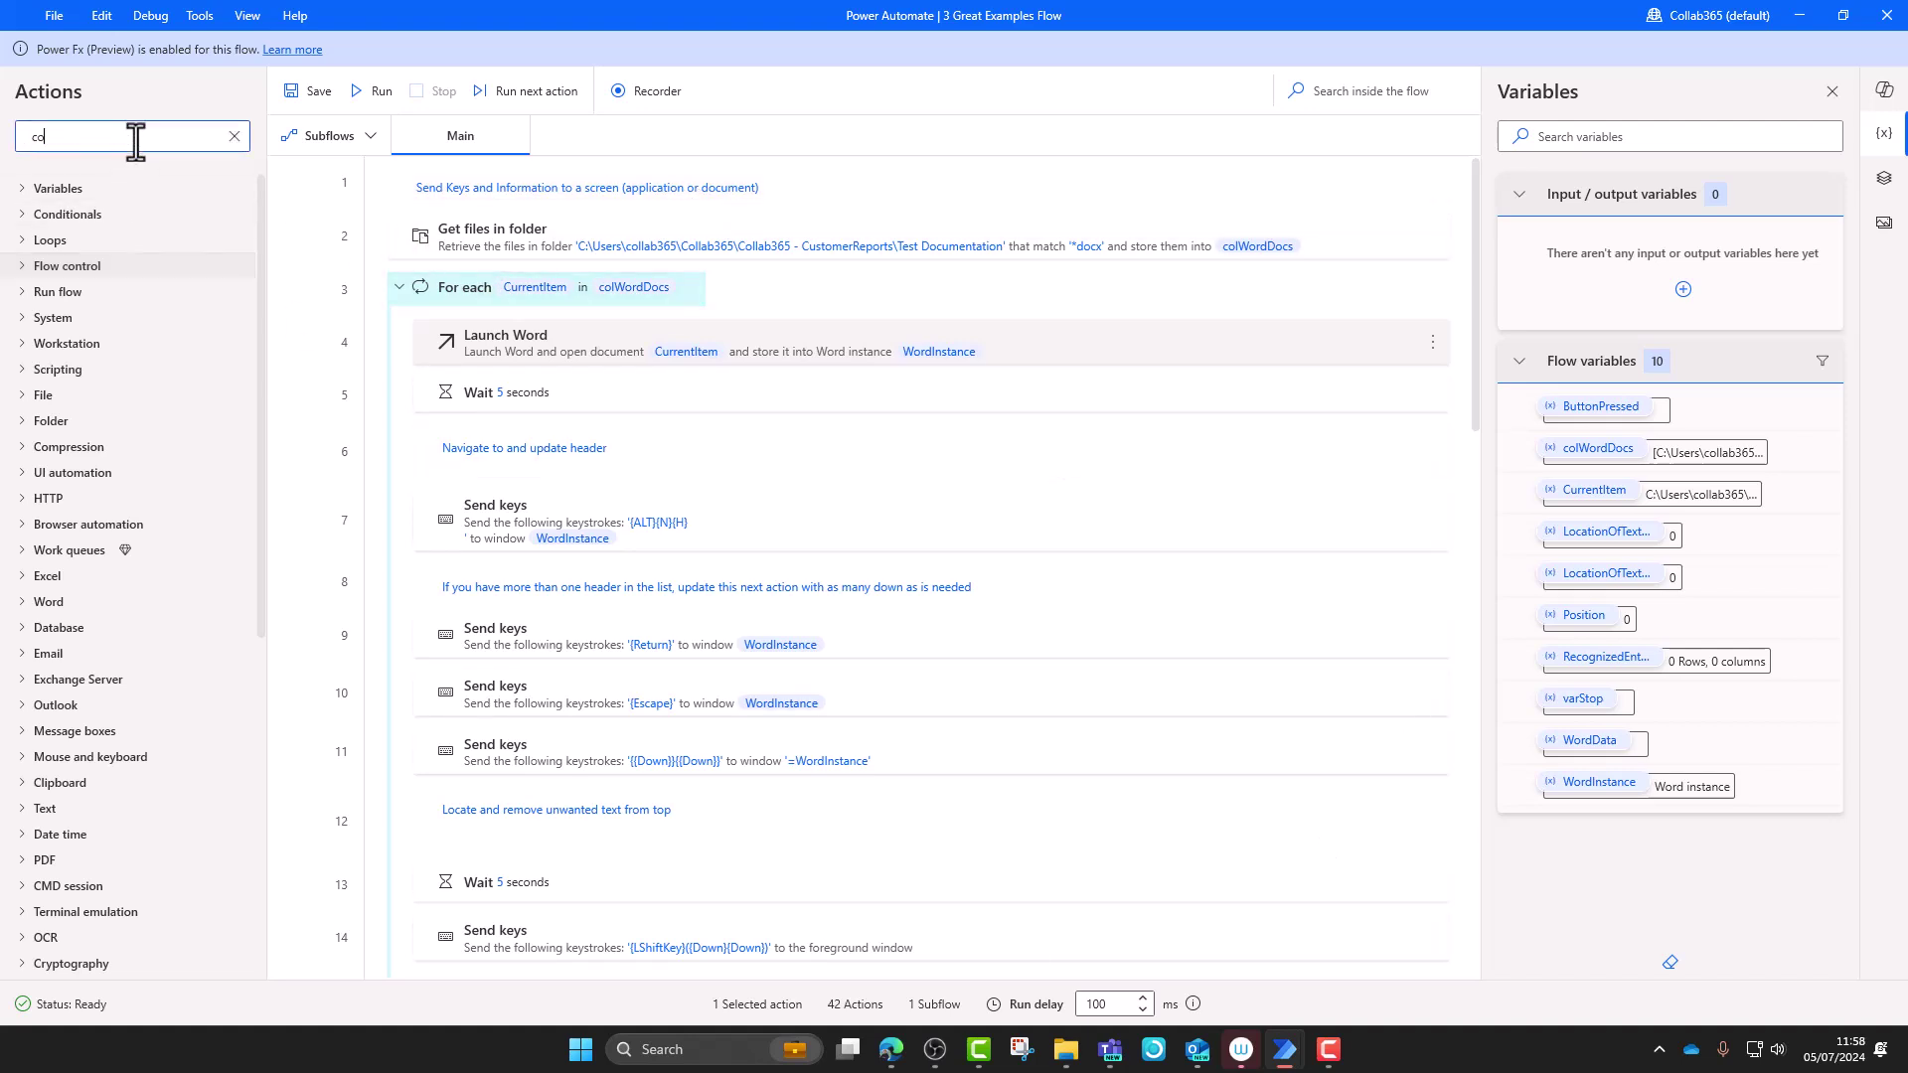
text(mment)
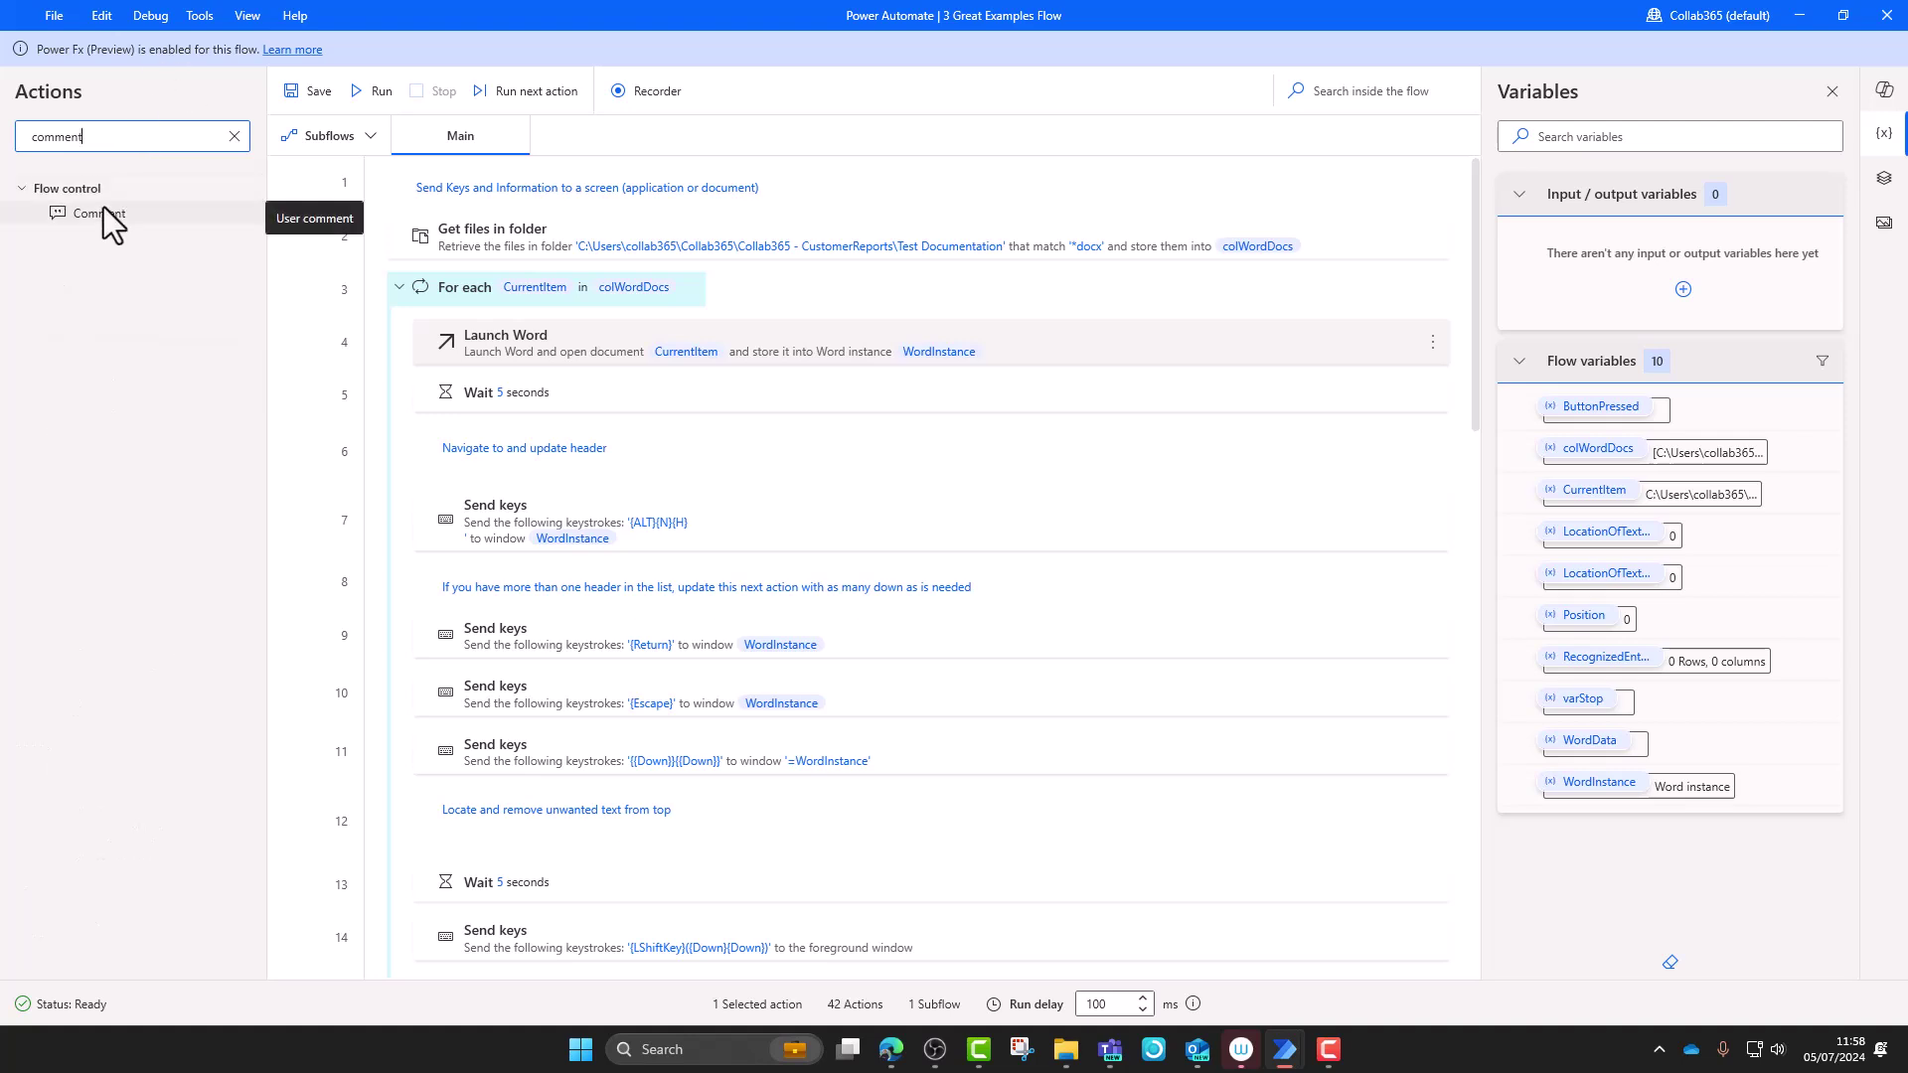
drag(86, 215, 598, 216)
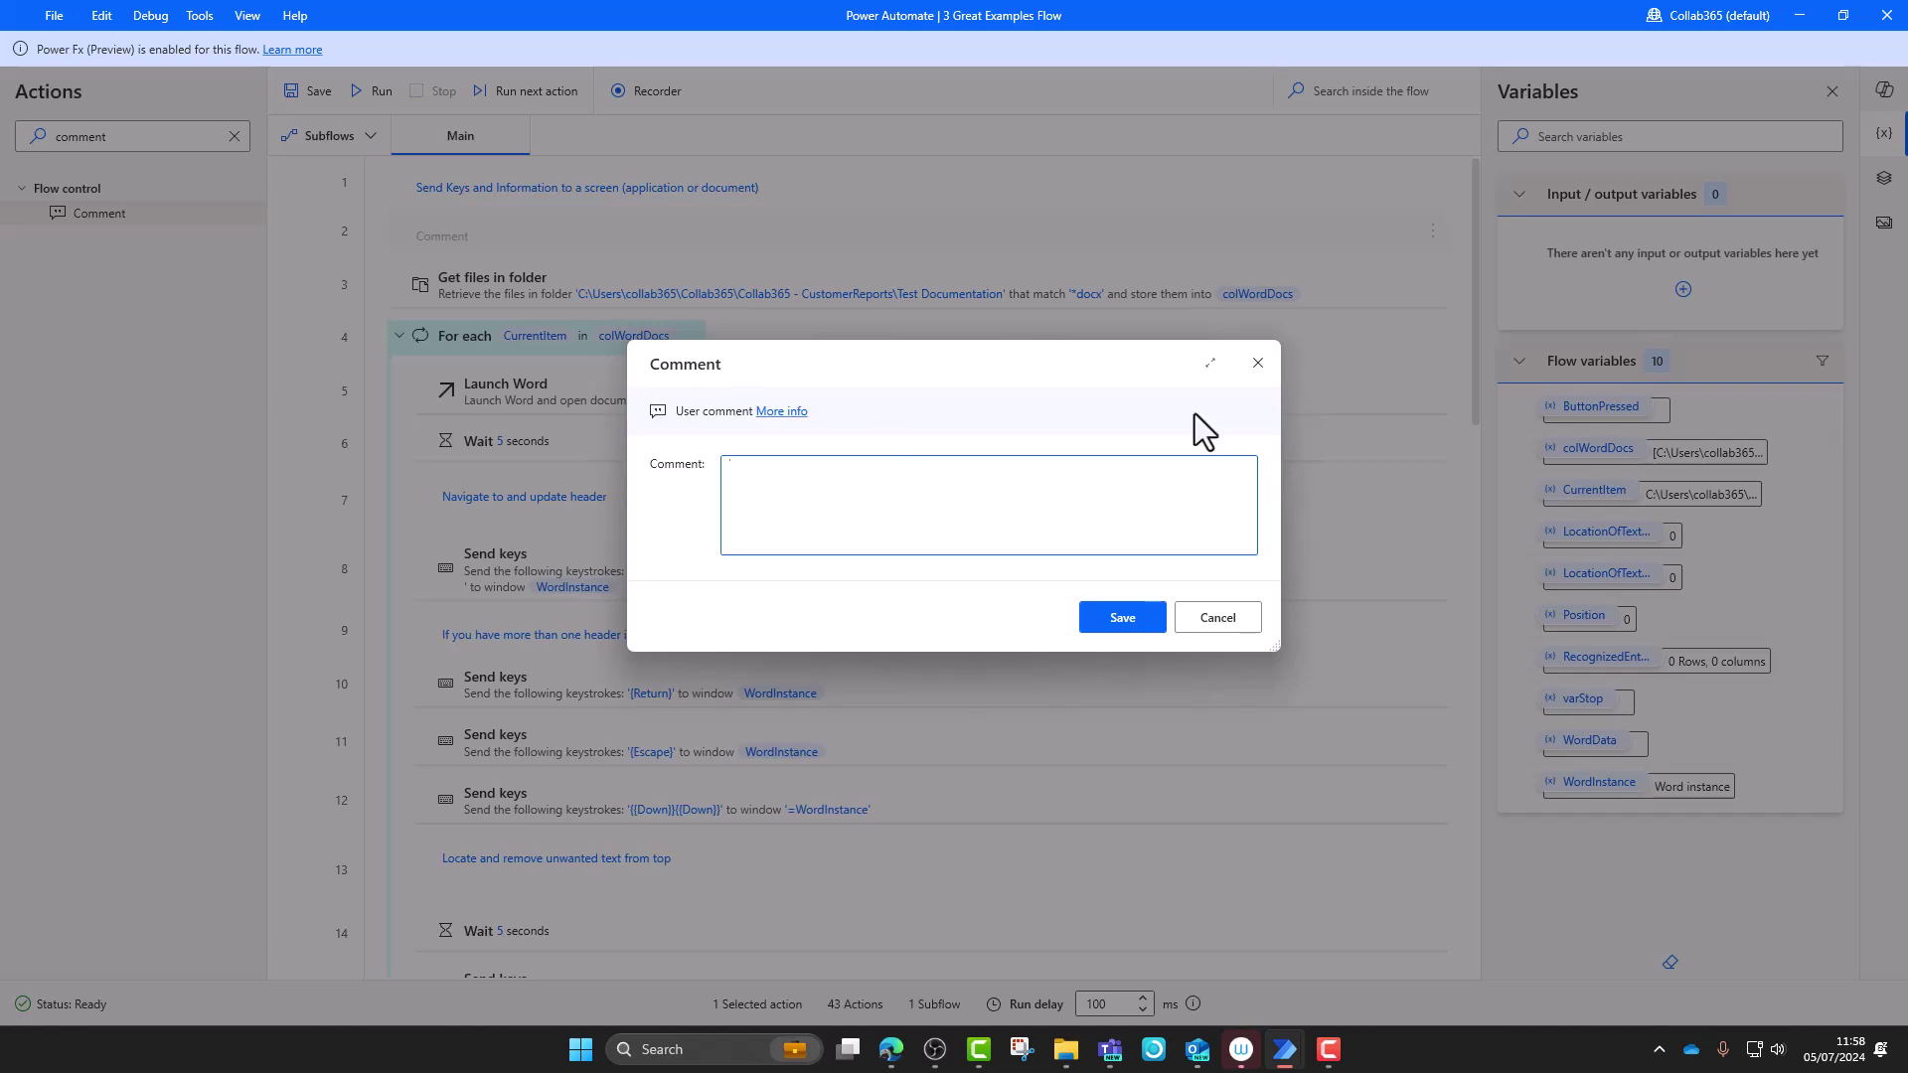
click(1216, 620)
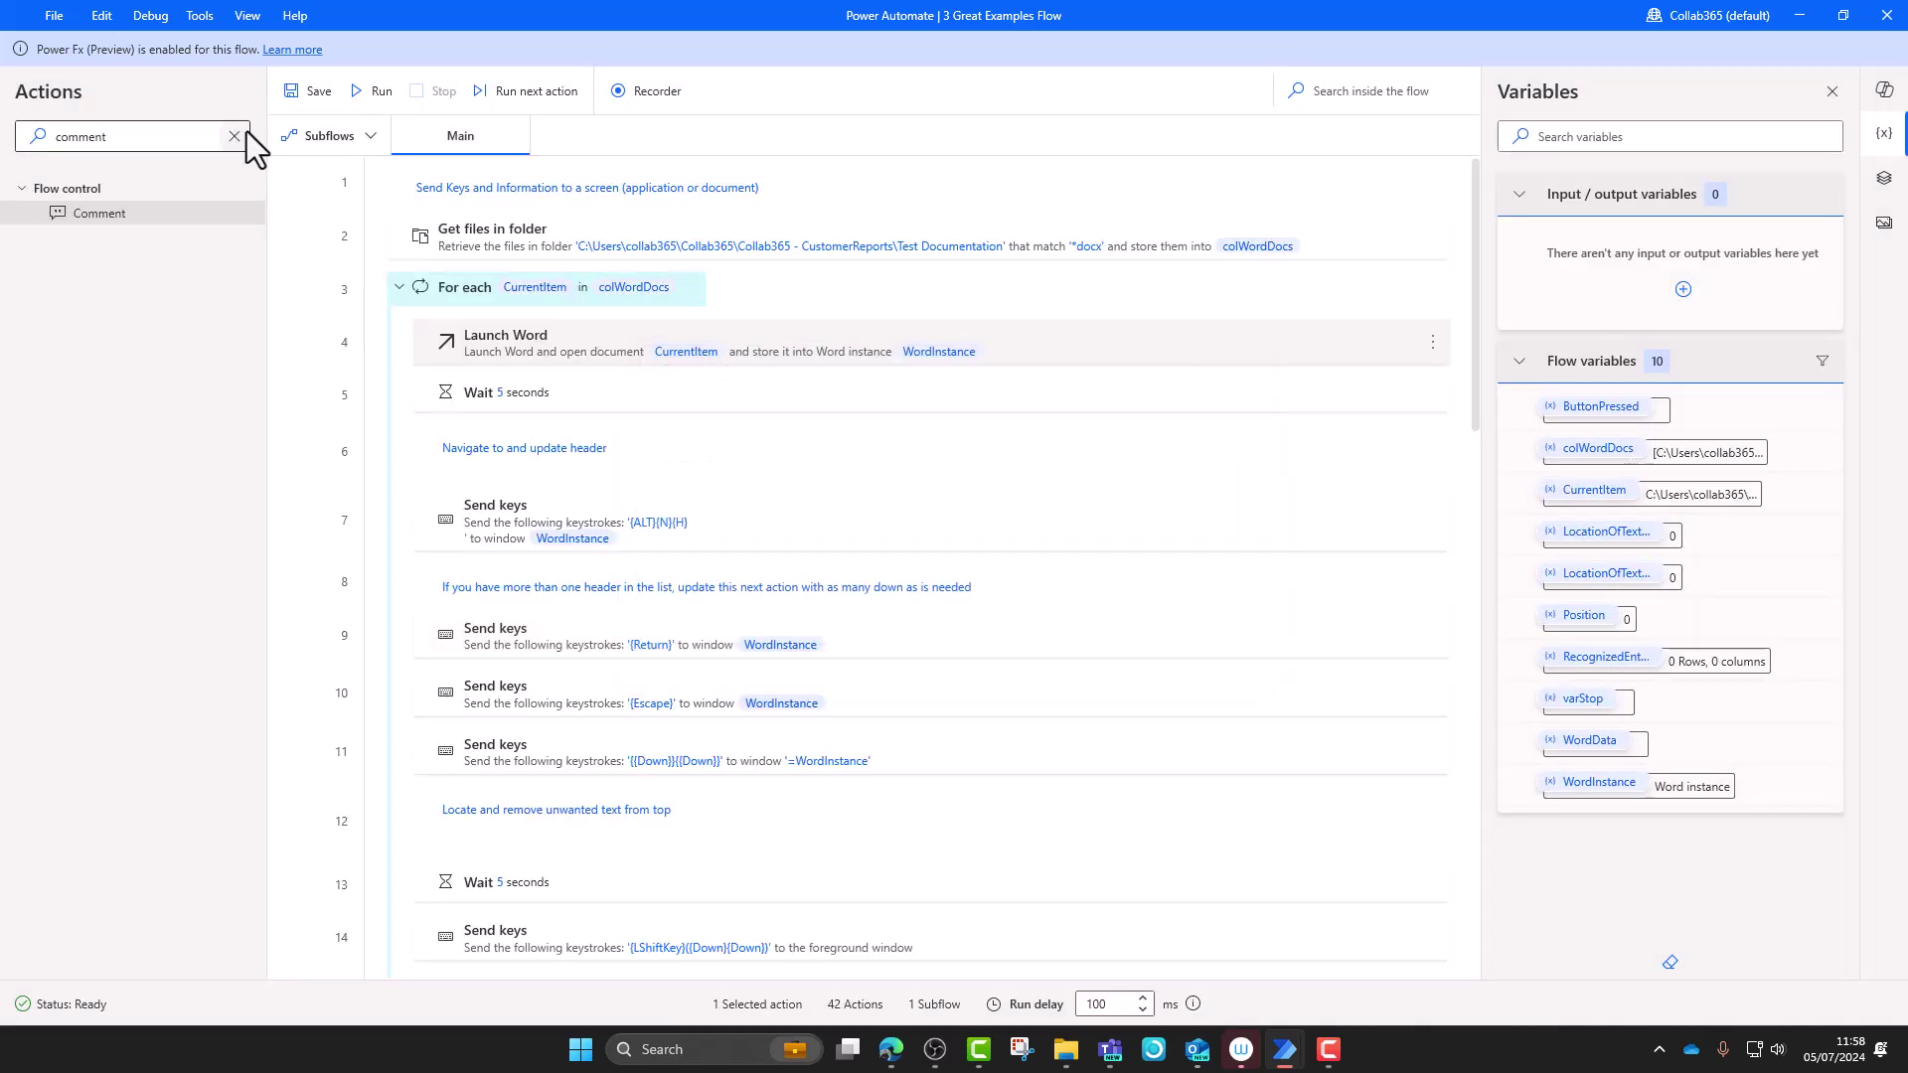
click(240, 135)
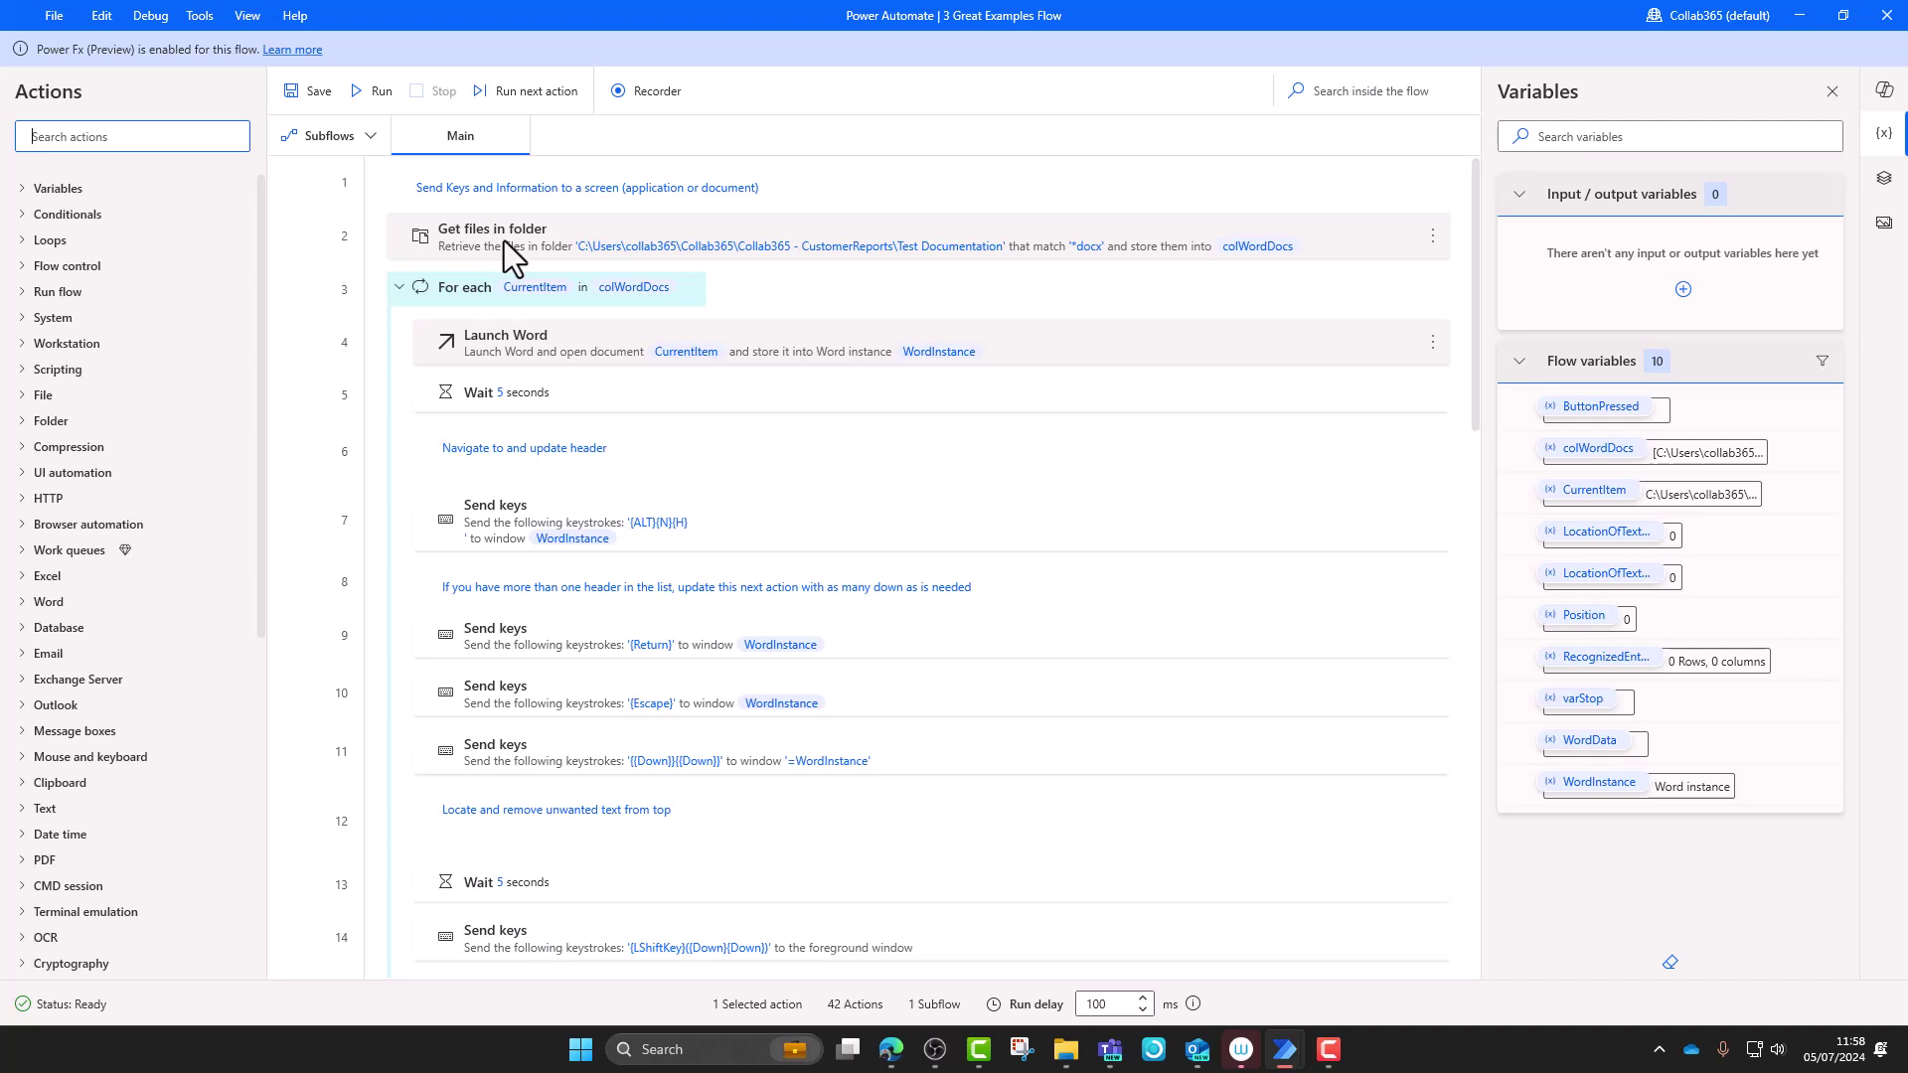
click(503, 241)
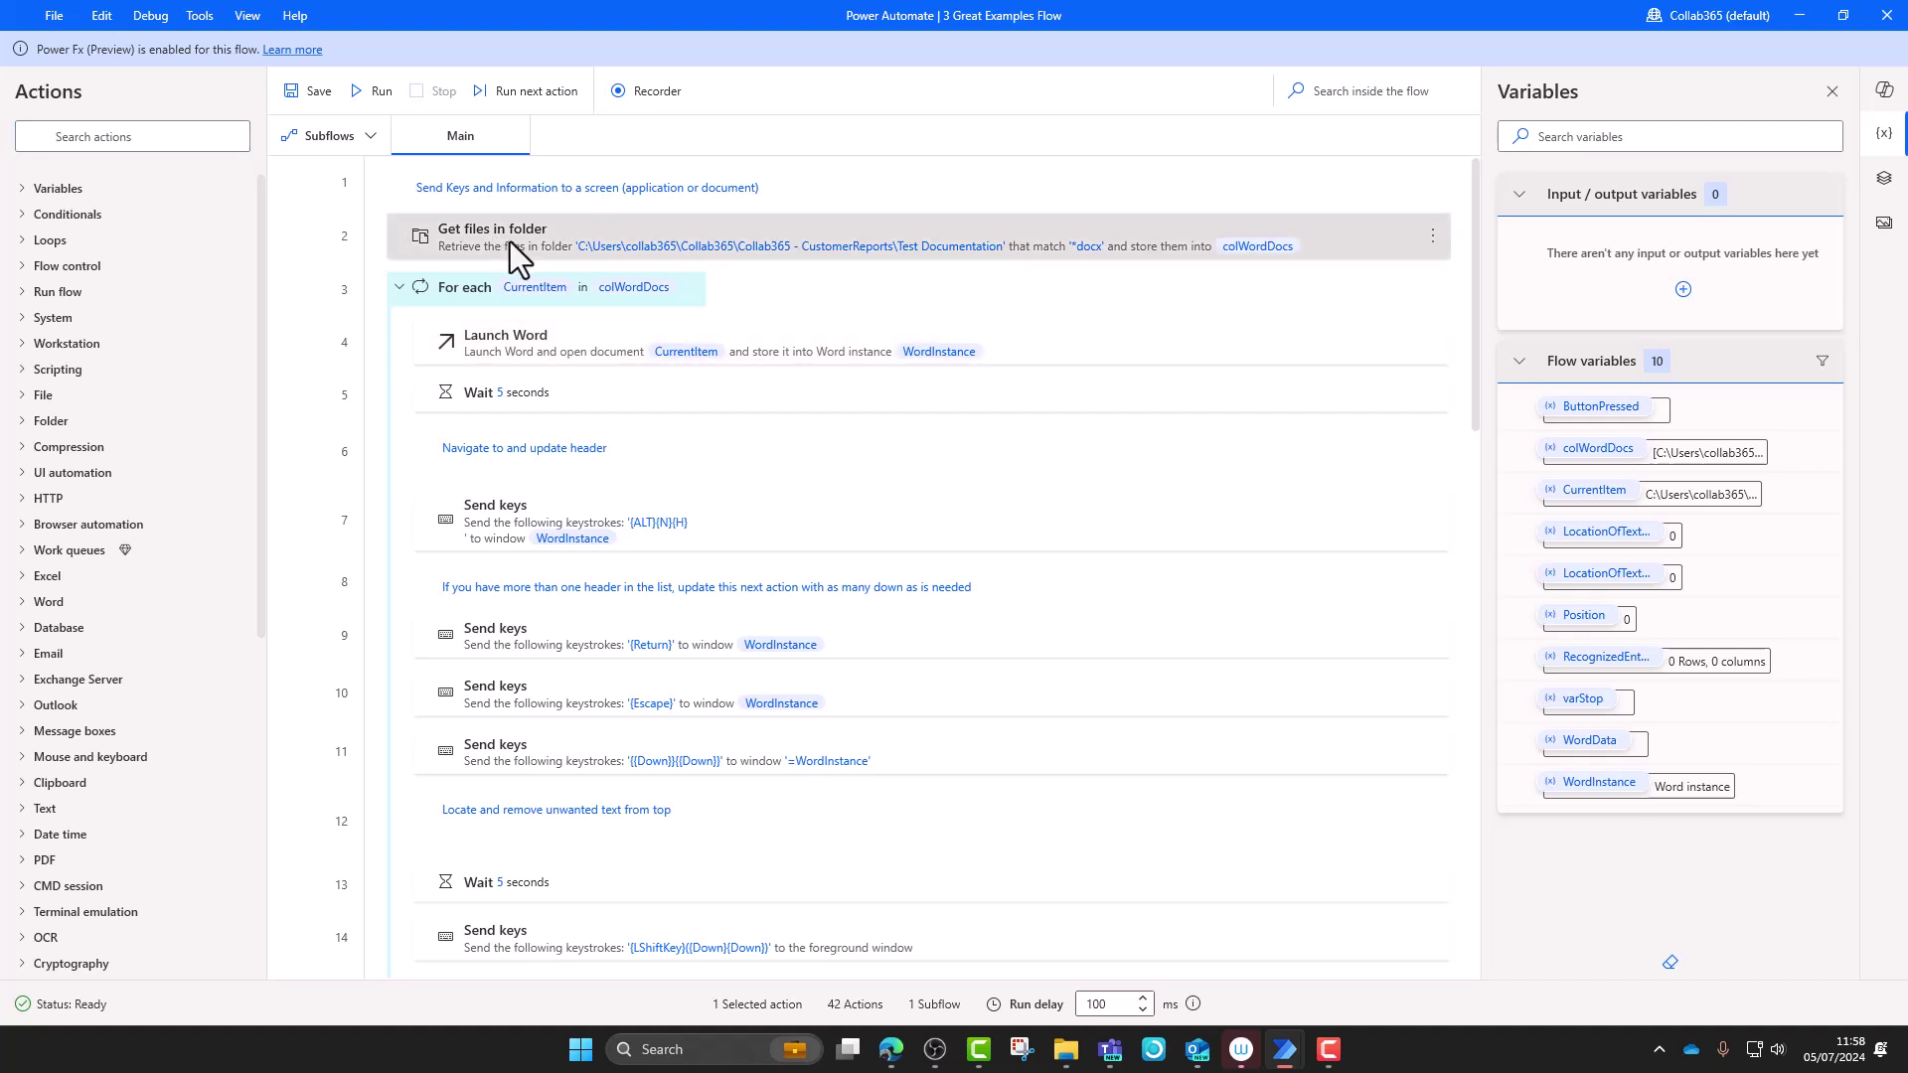
double_click(510, 241)
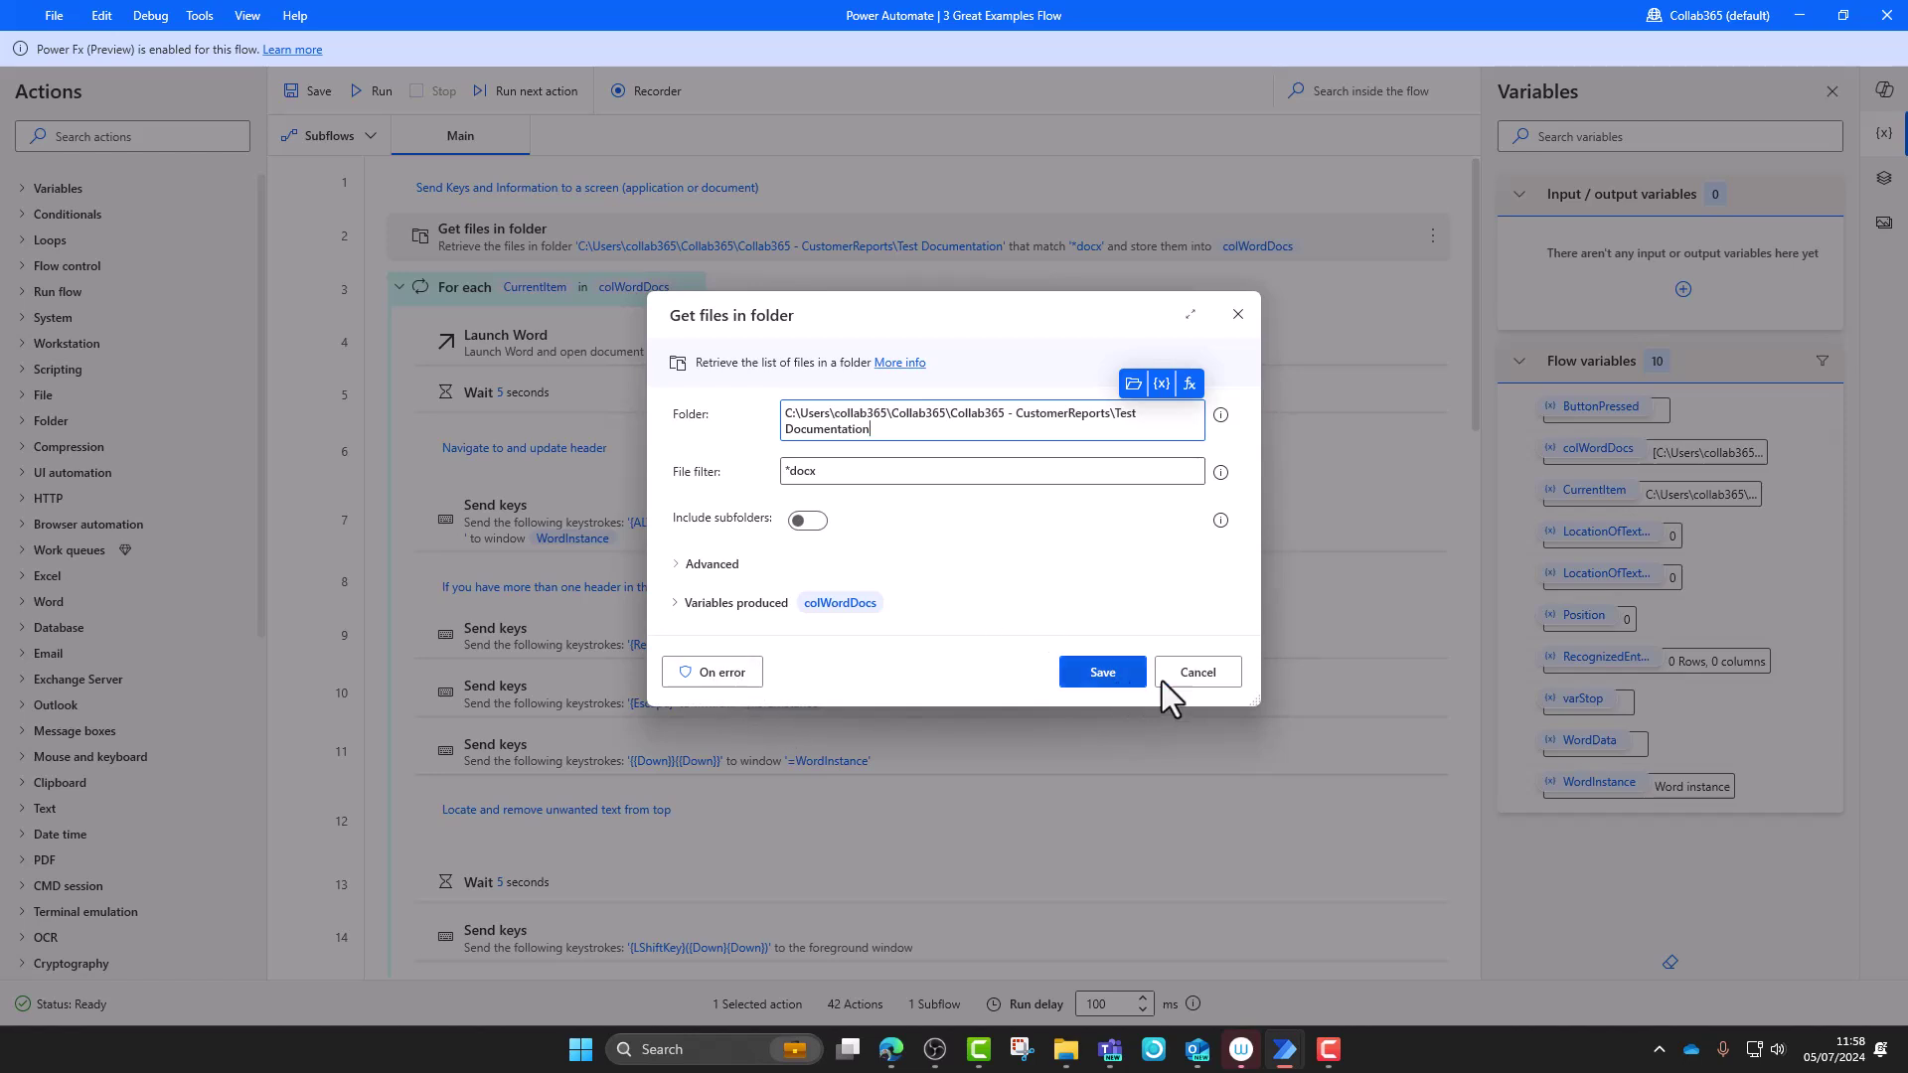
click(1190, 678)
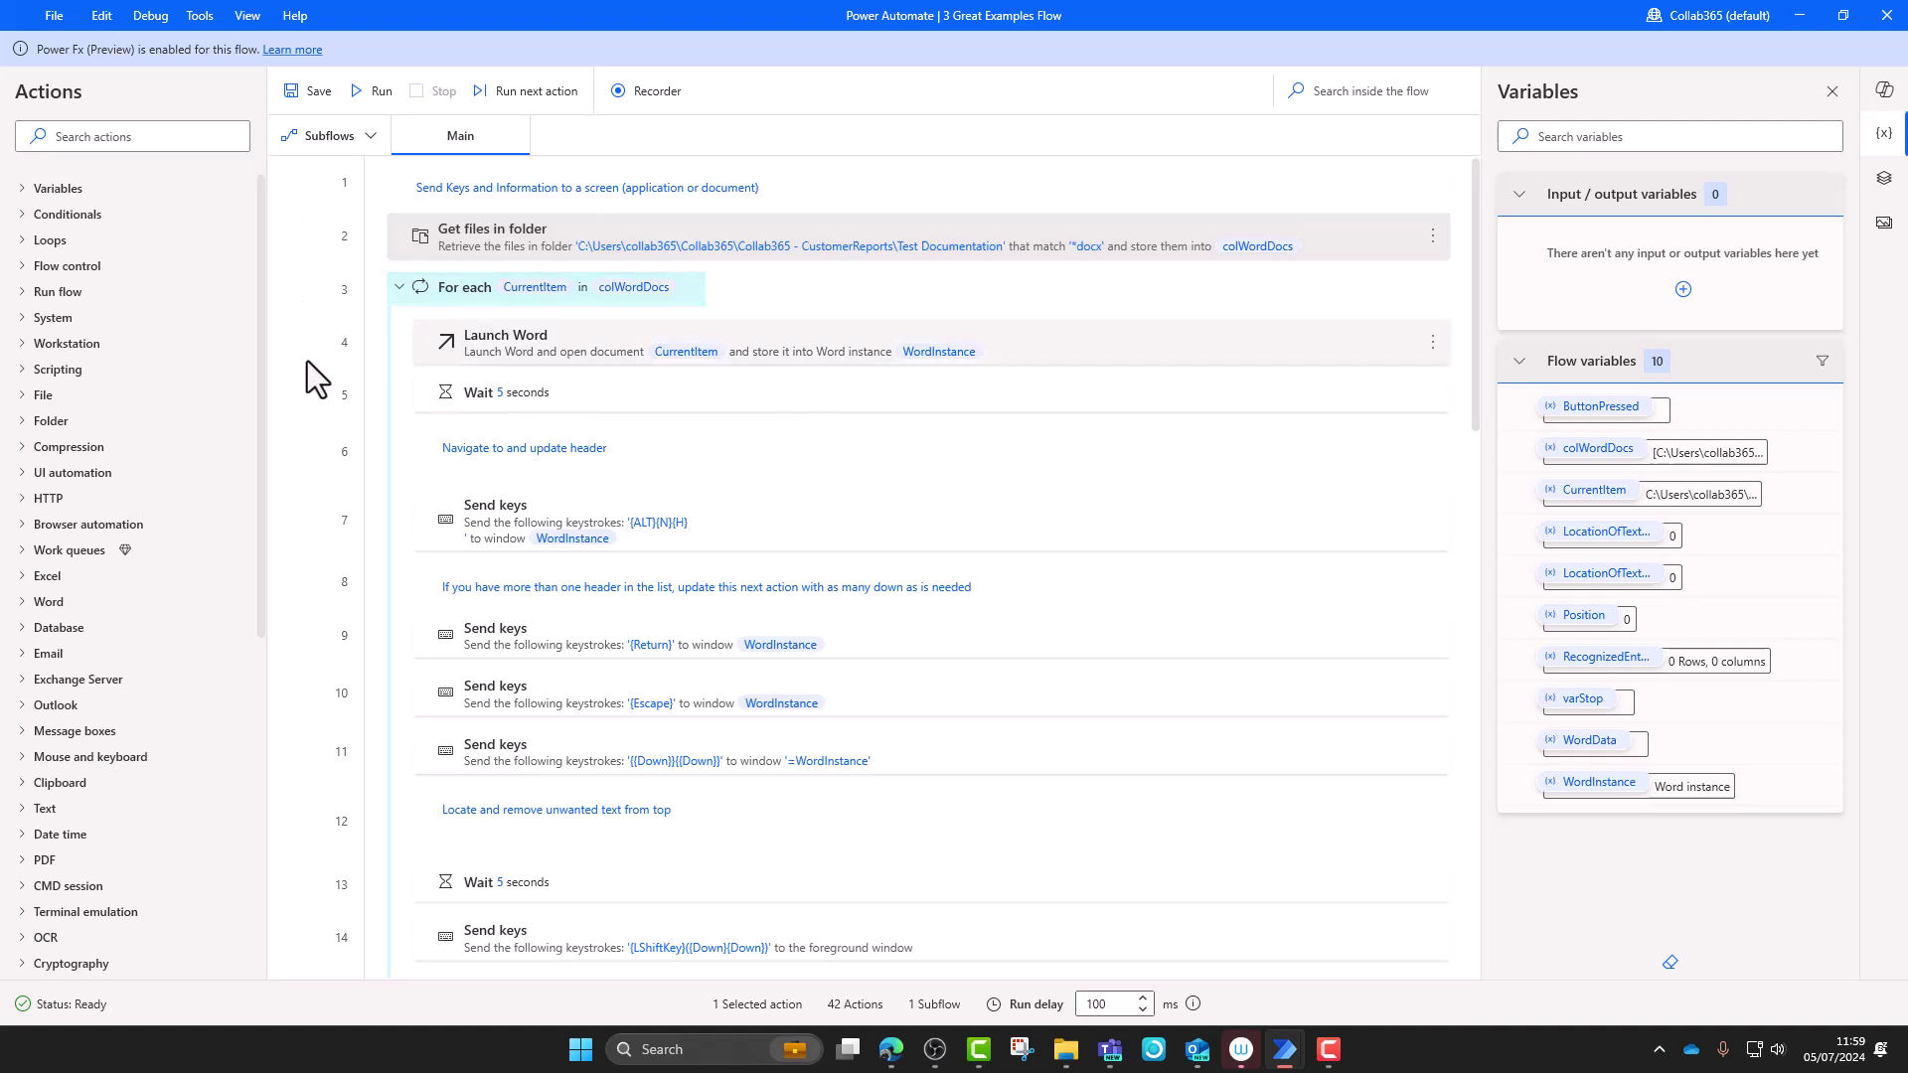
Remove trial breakpoints on lines 3 and 7, leaving one breakpoint on line 9
click(314, 294)
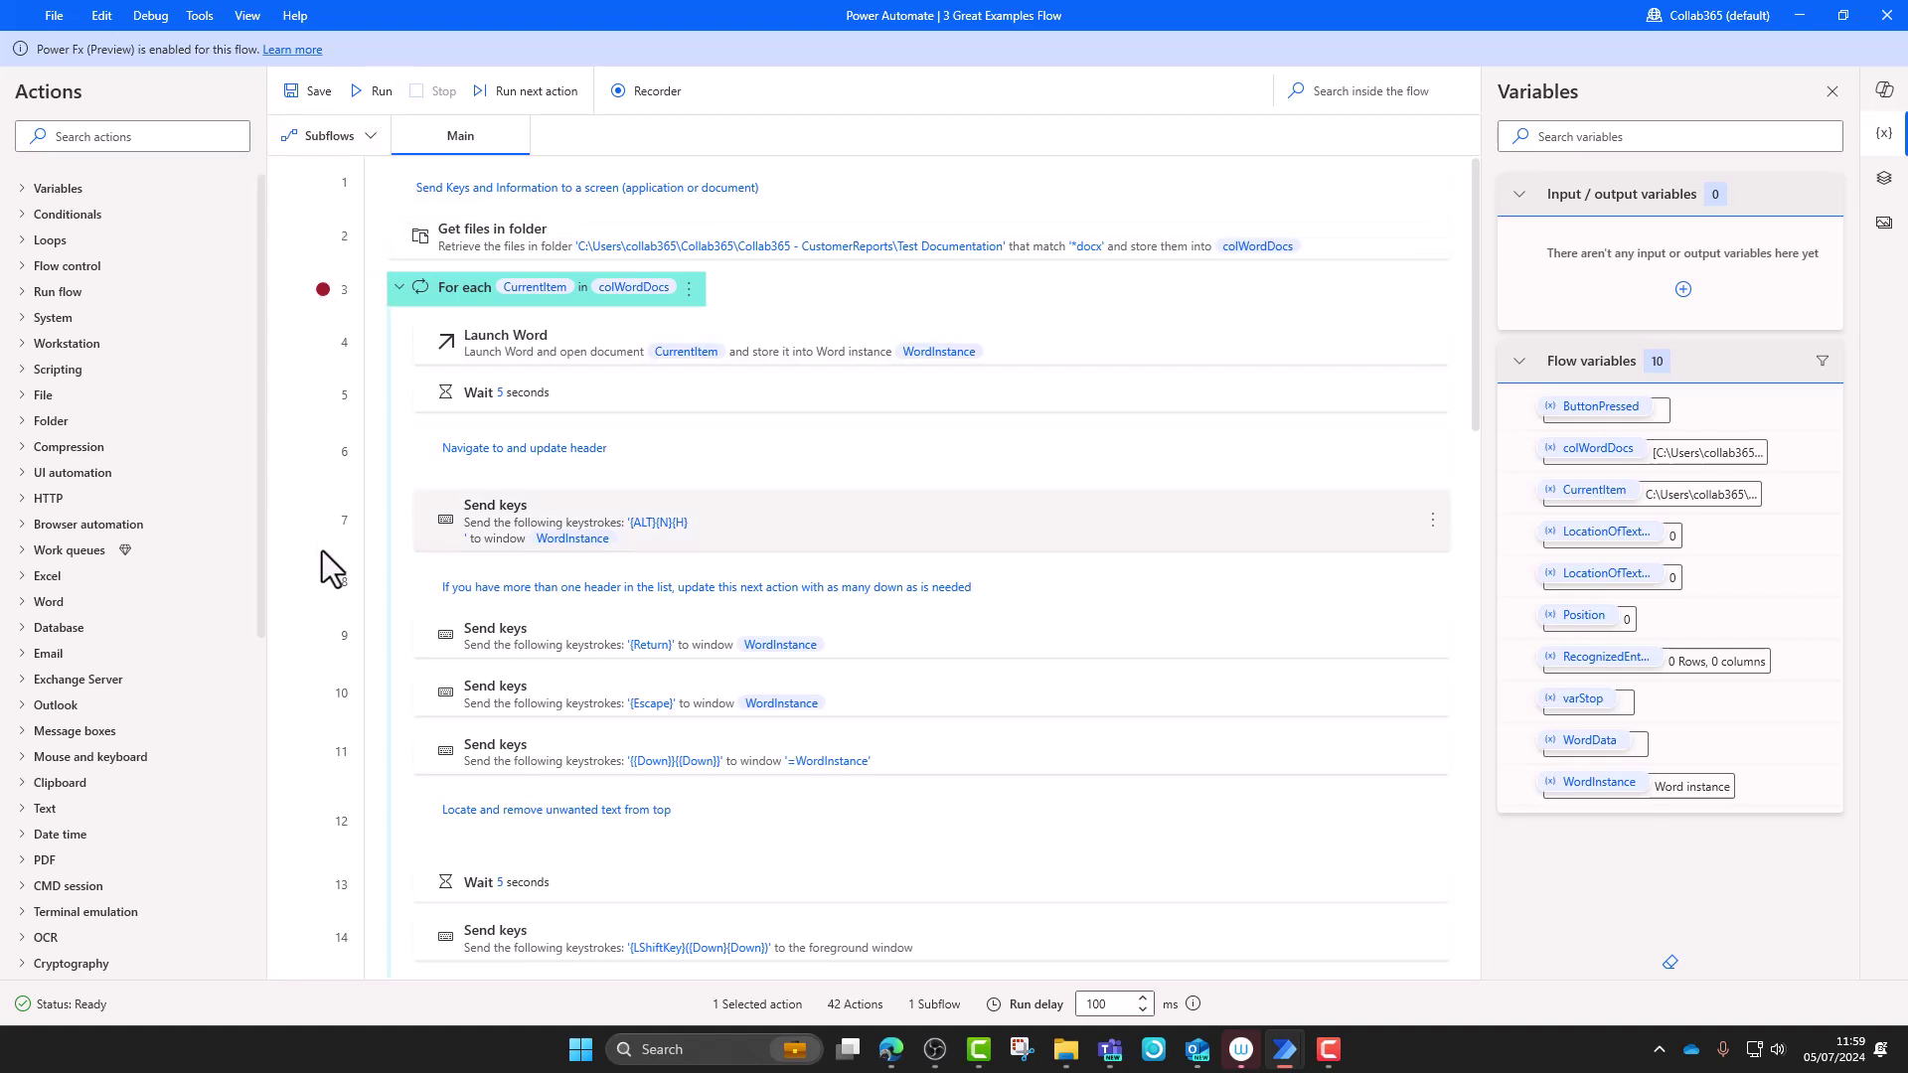
click(323, 520)
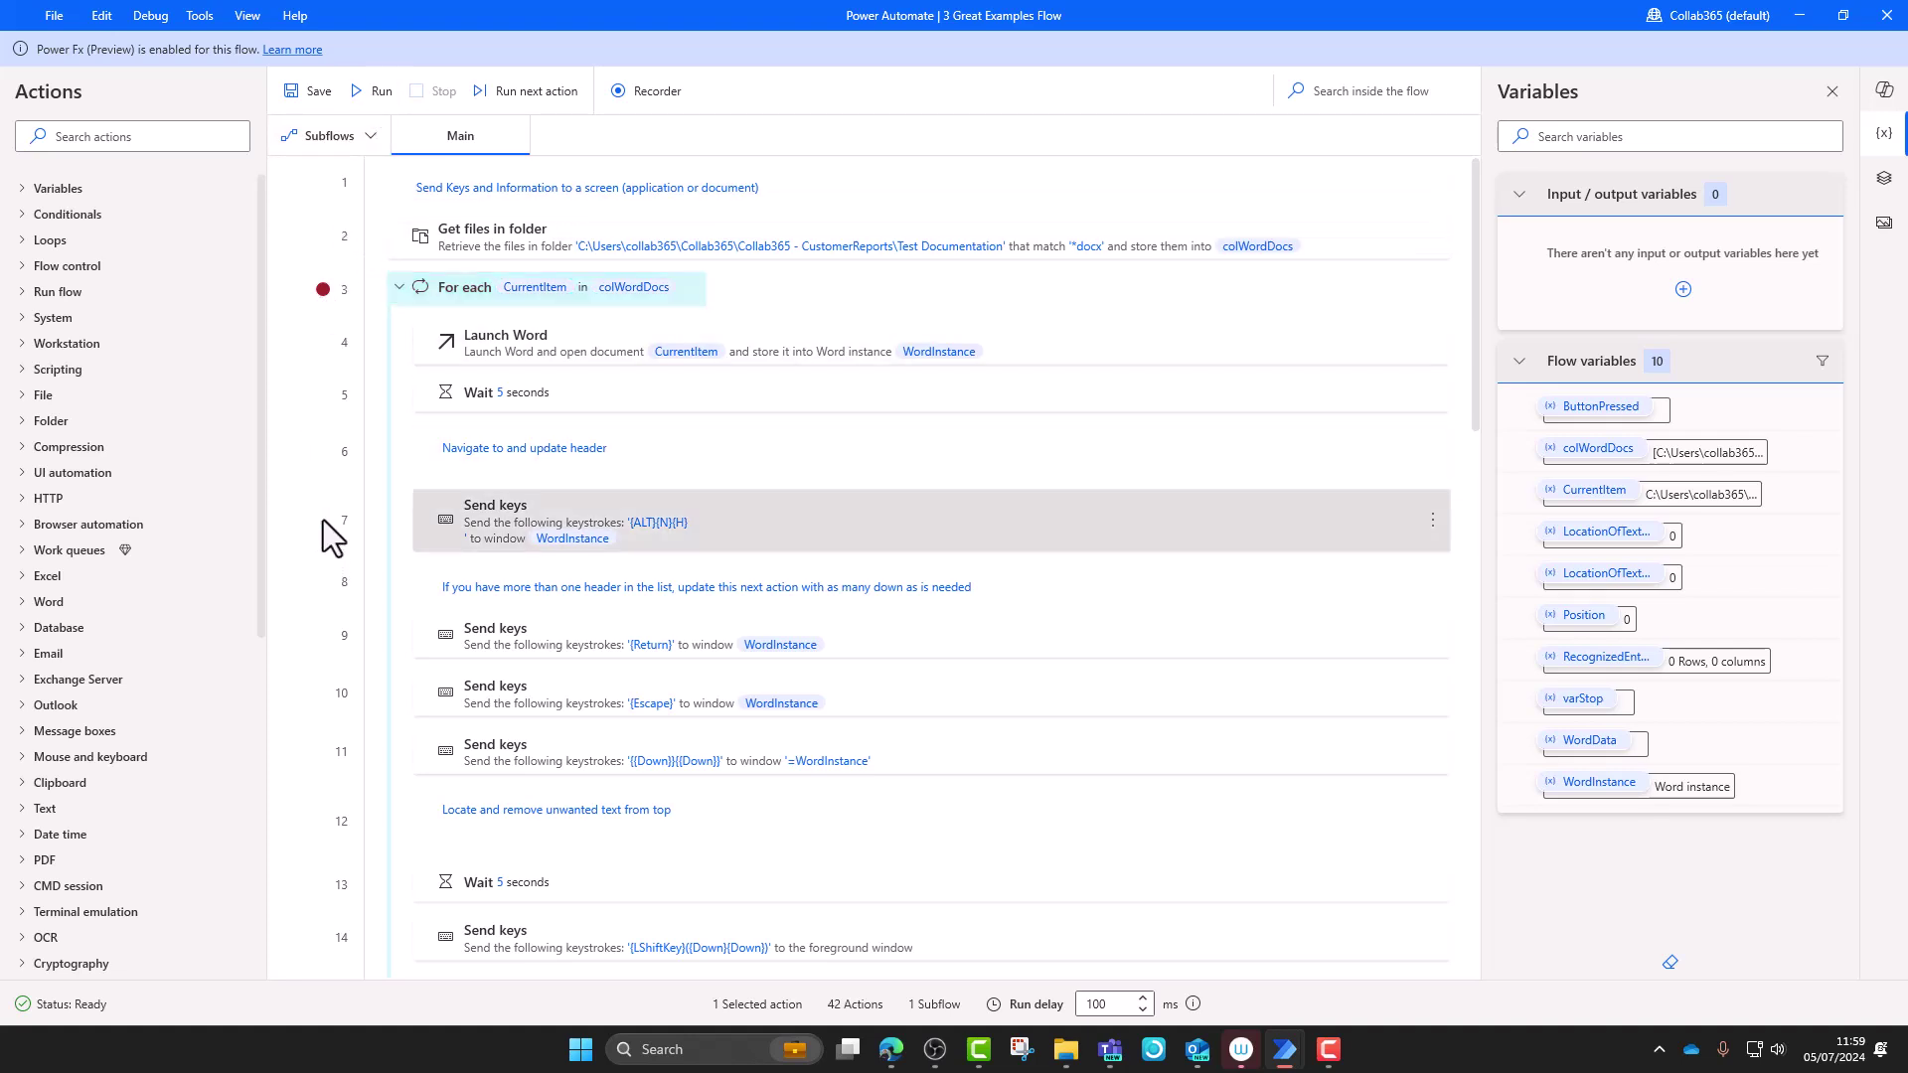
click(323, 519)
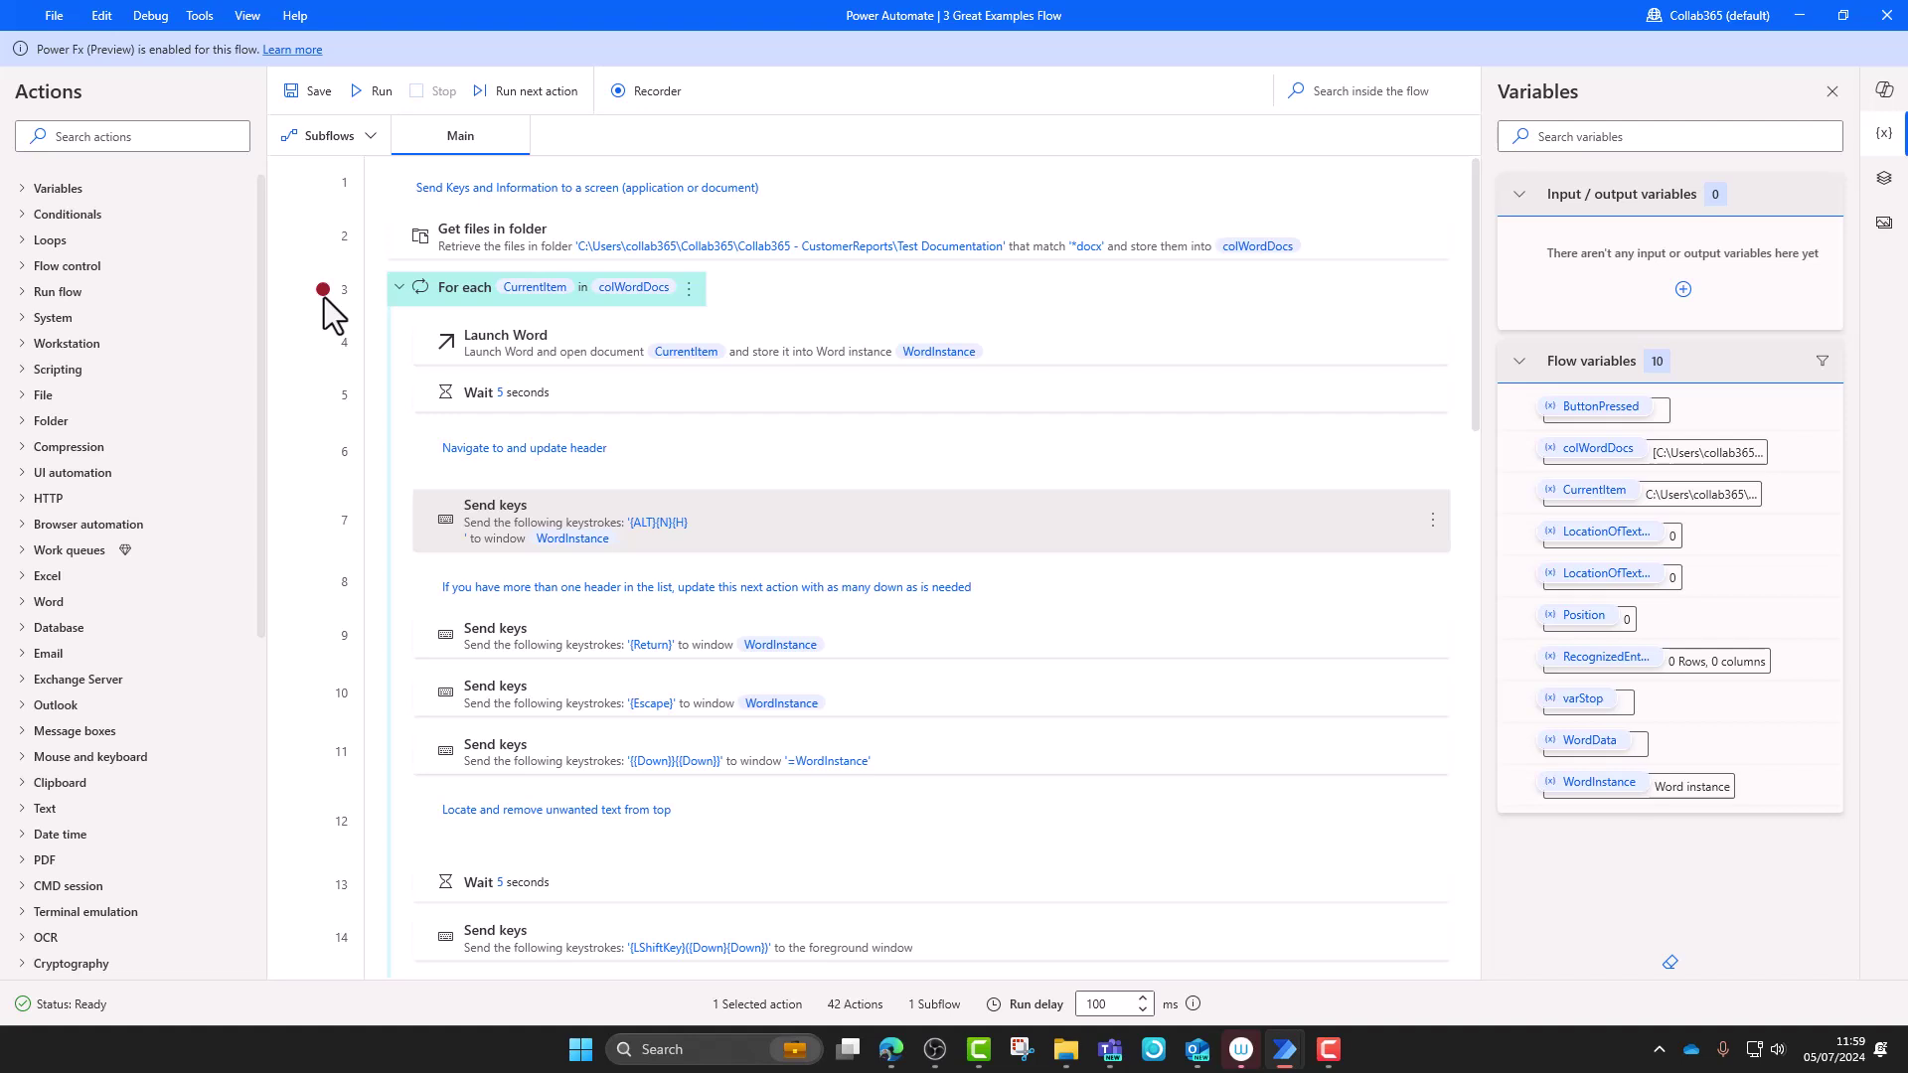
click(324, 296)
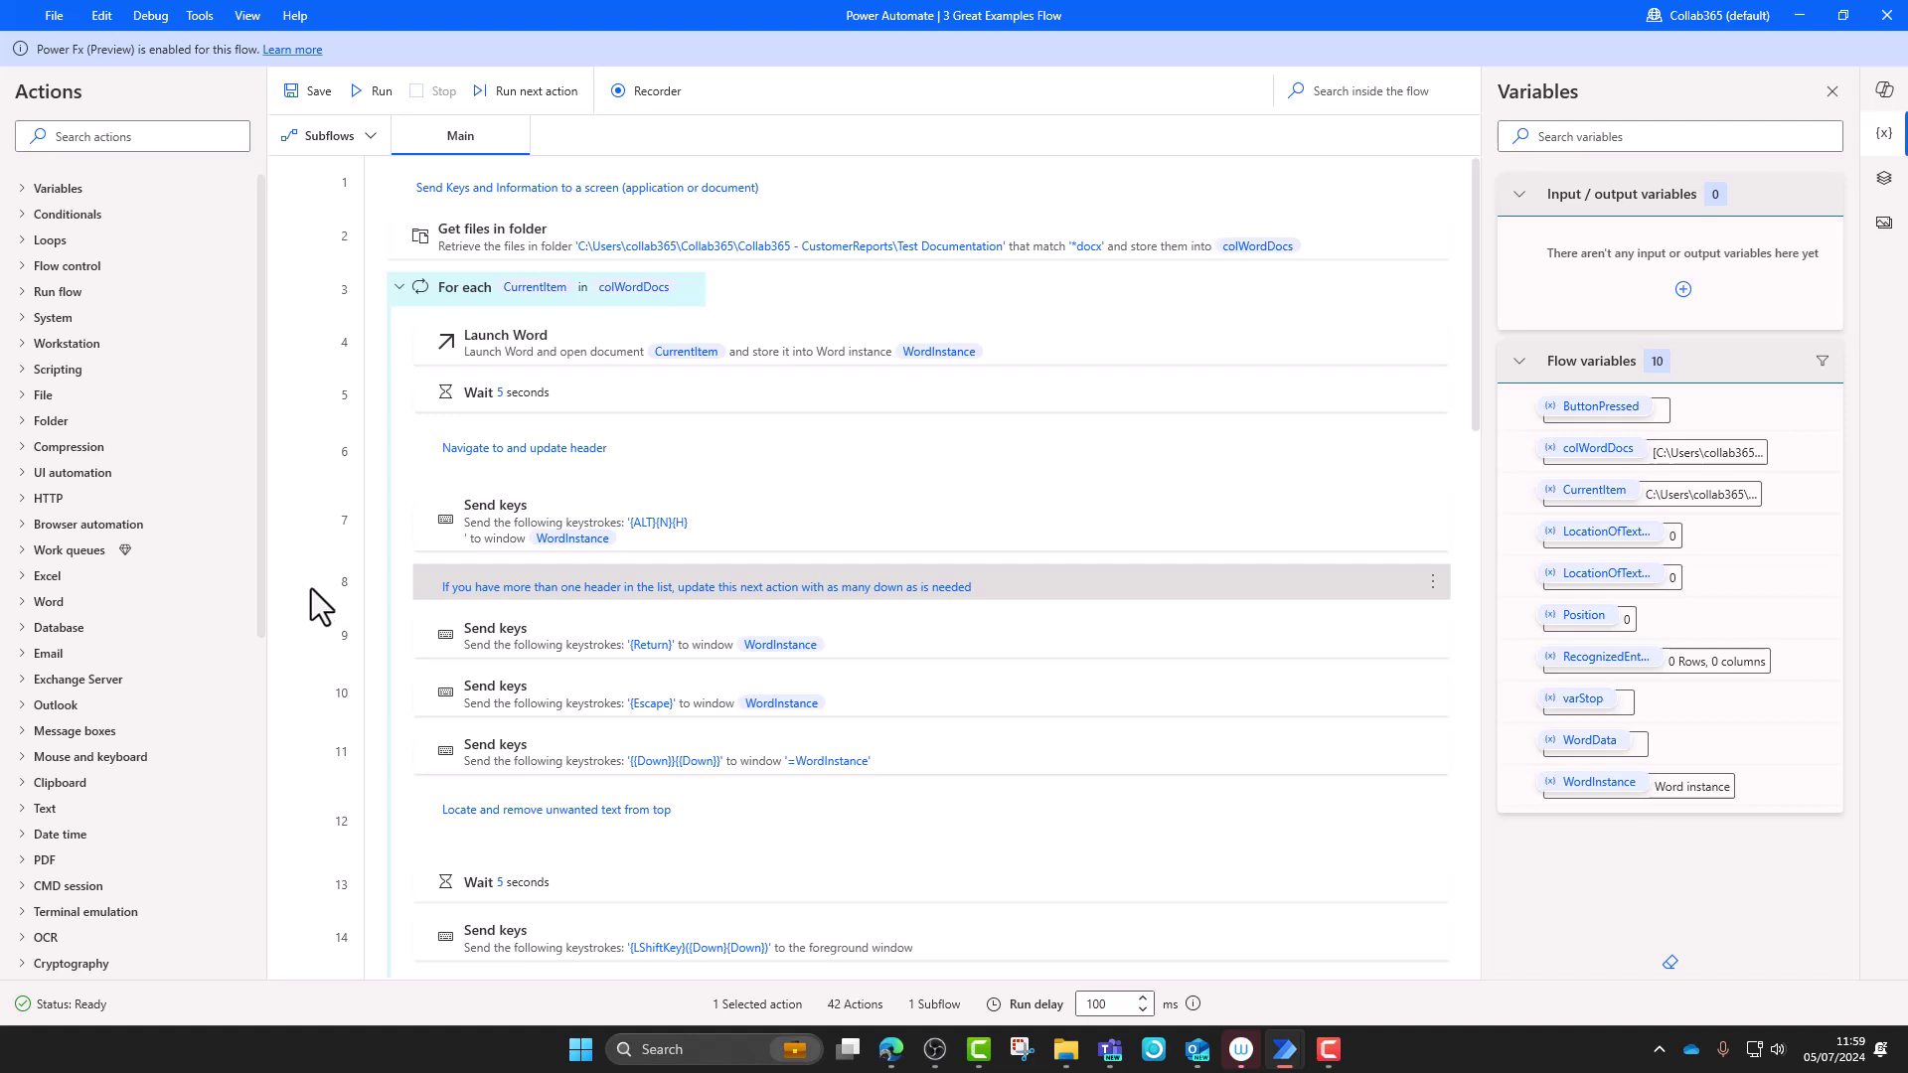
click(323, 635)
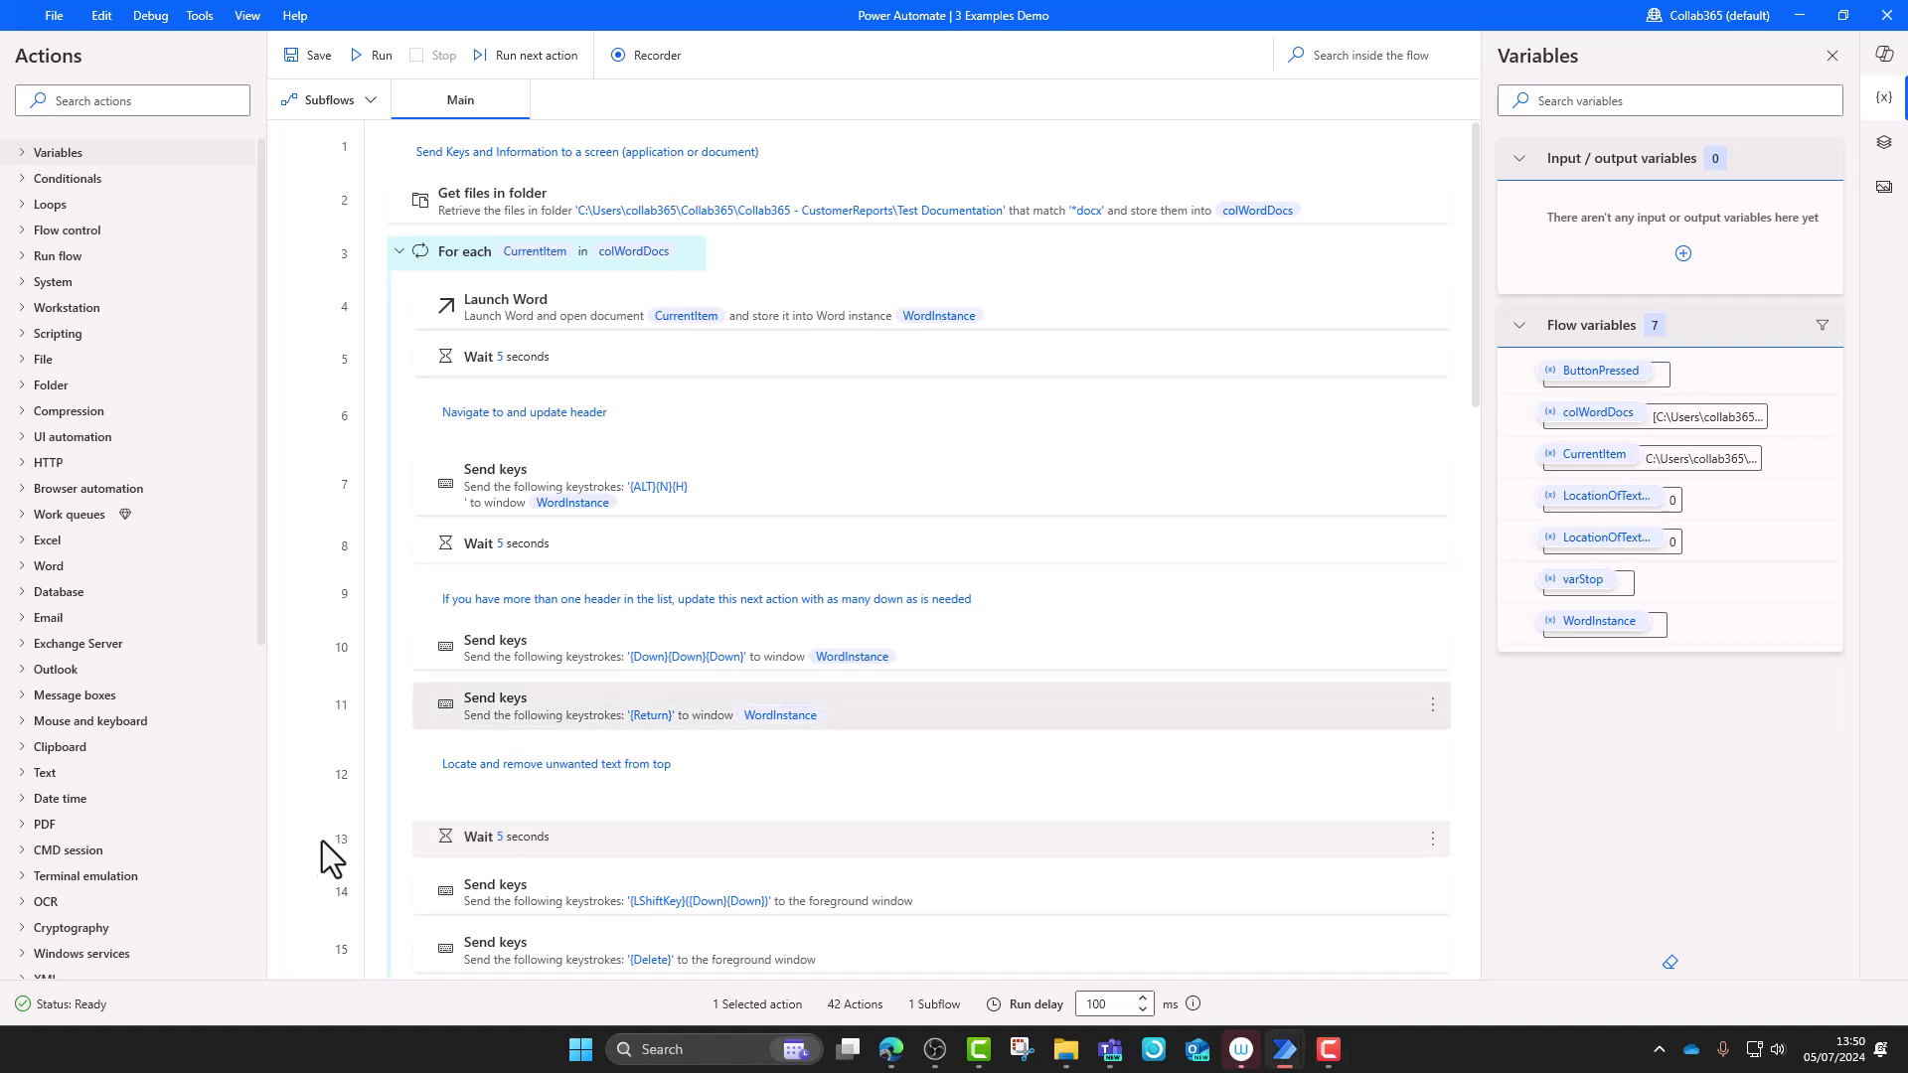
Run the flow to the line 13 breakpoint with the Word report open, then stop
click(373, 66)
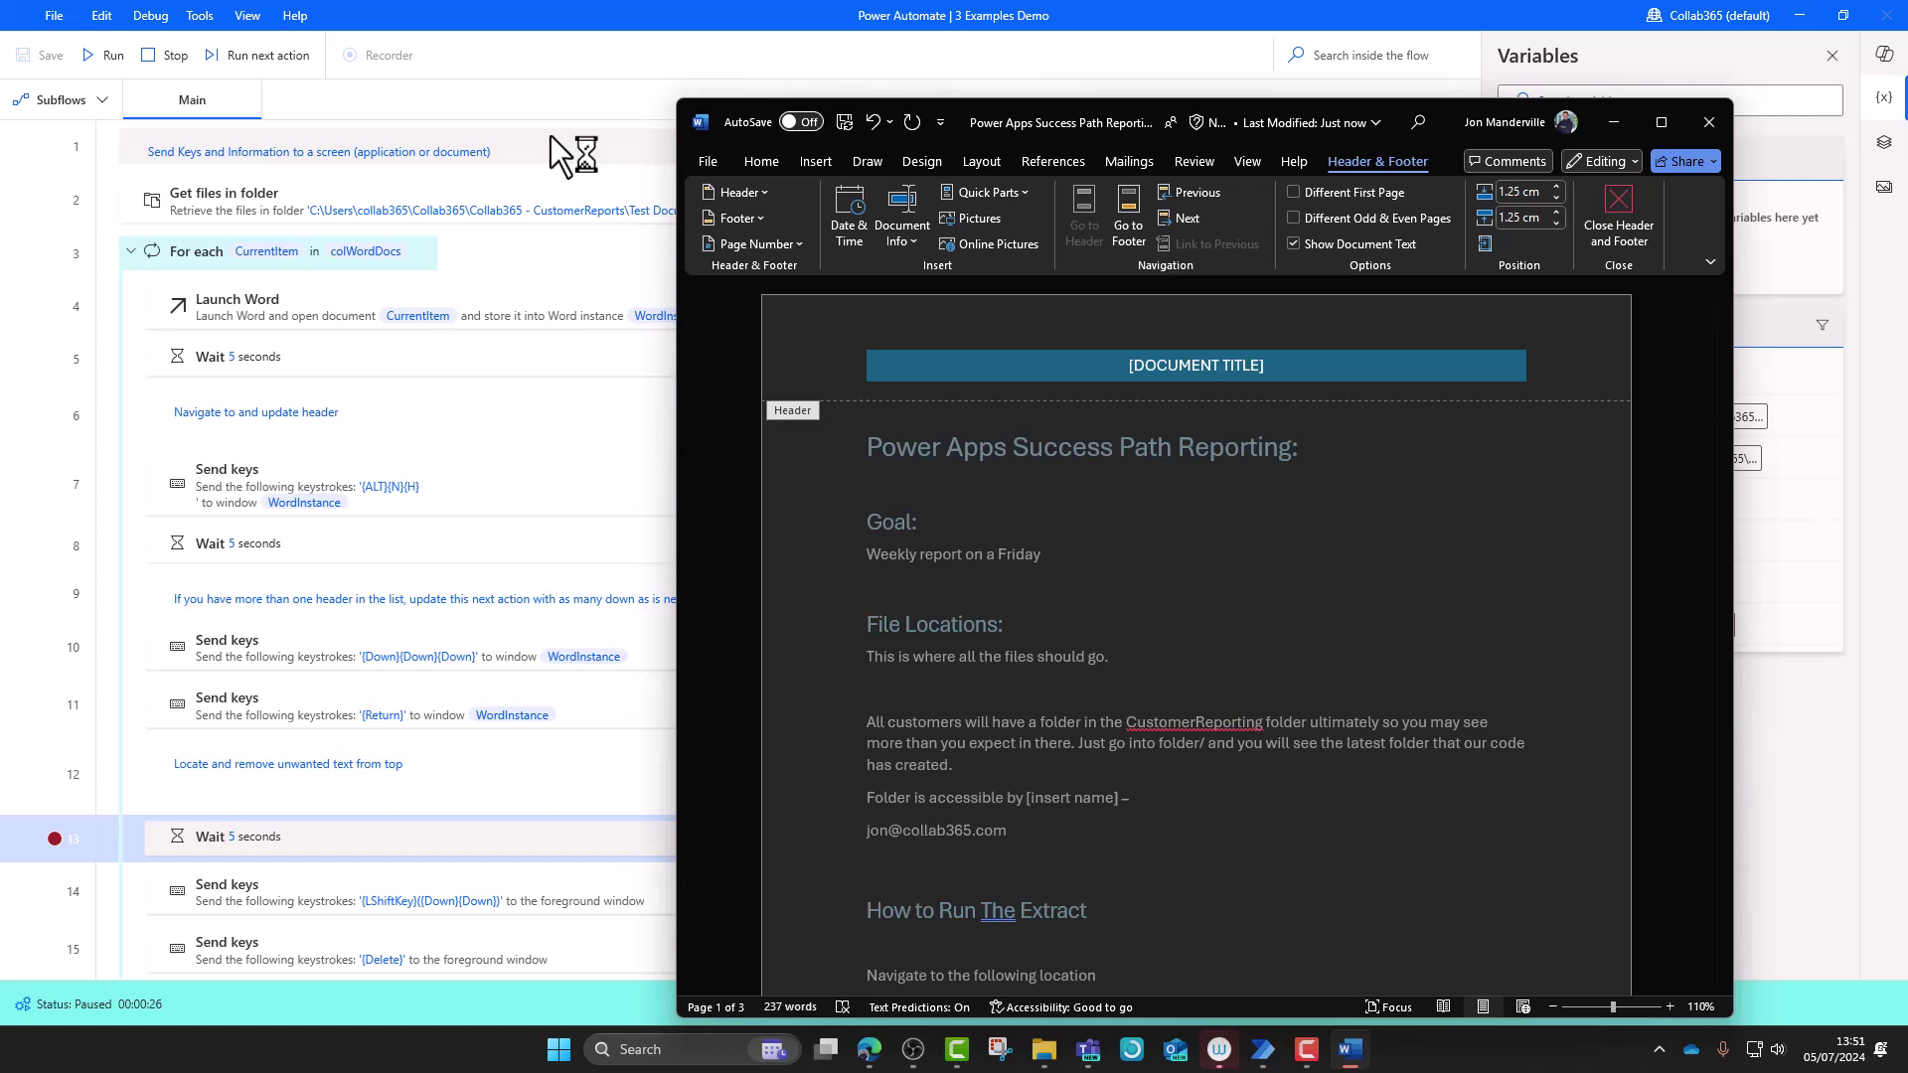
click(1612, 212)
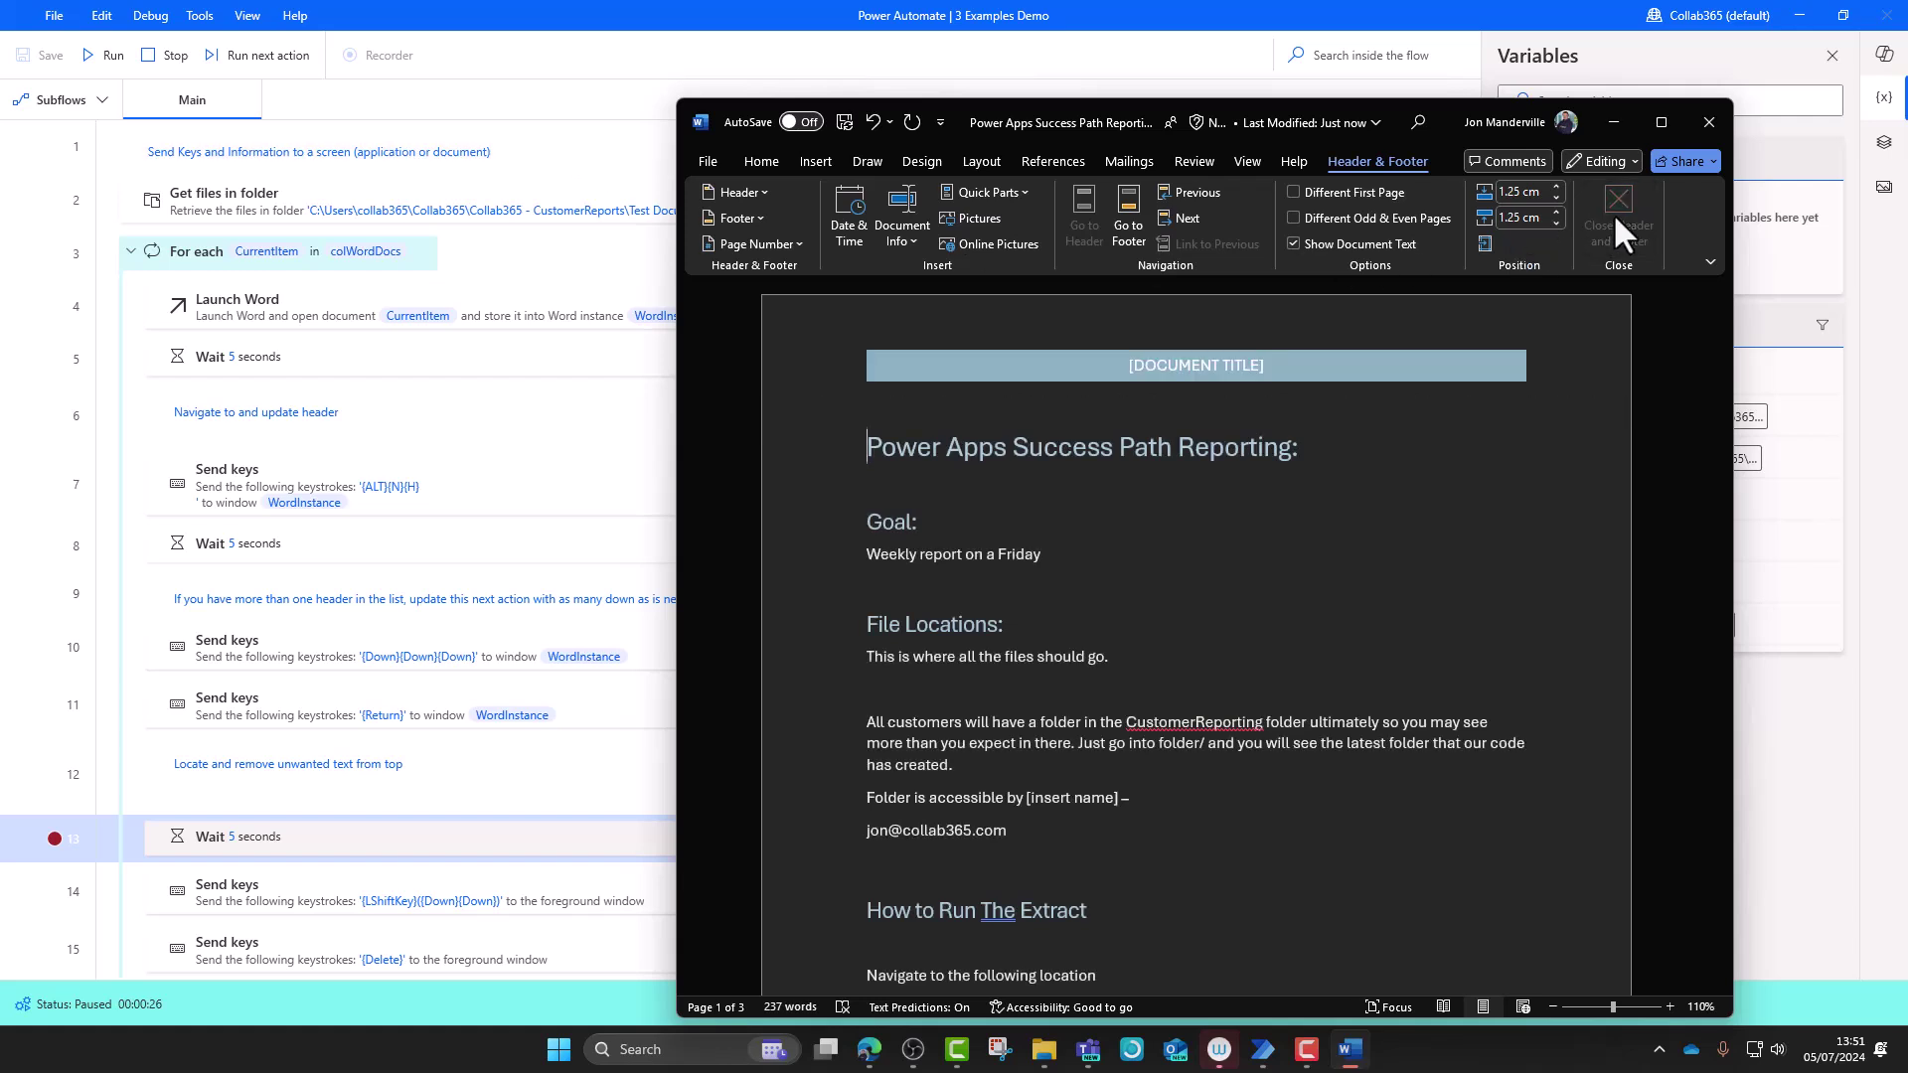
Stop the run and check the row options of the disabled Send keys action
click(151, 56)
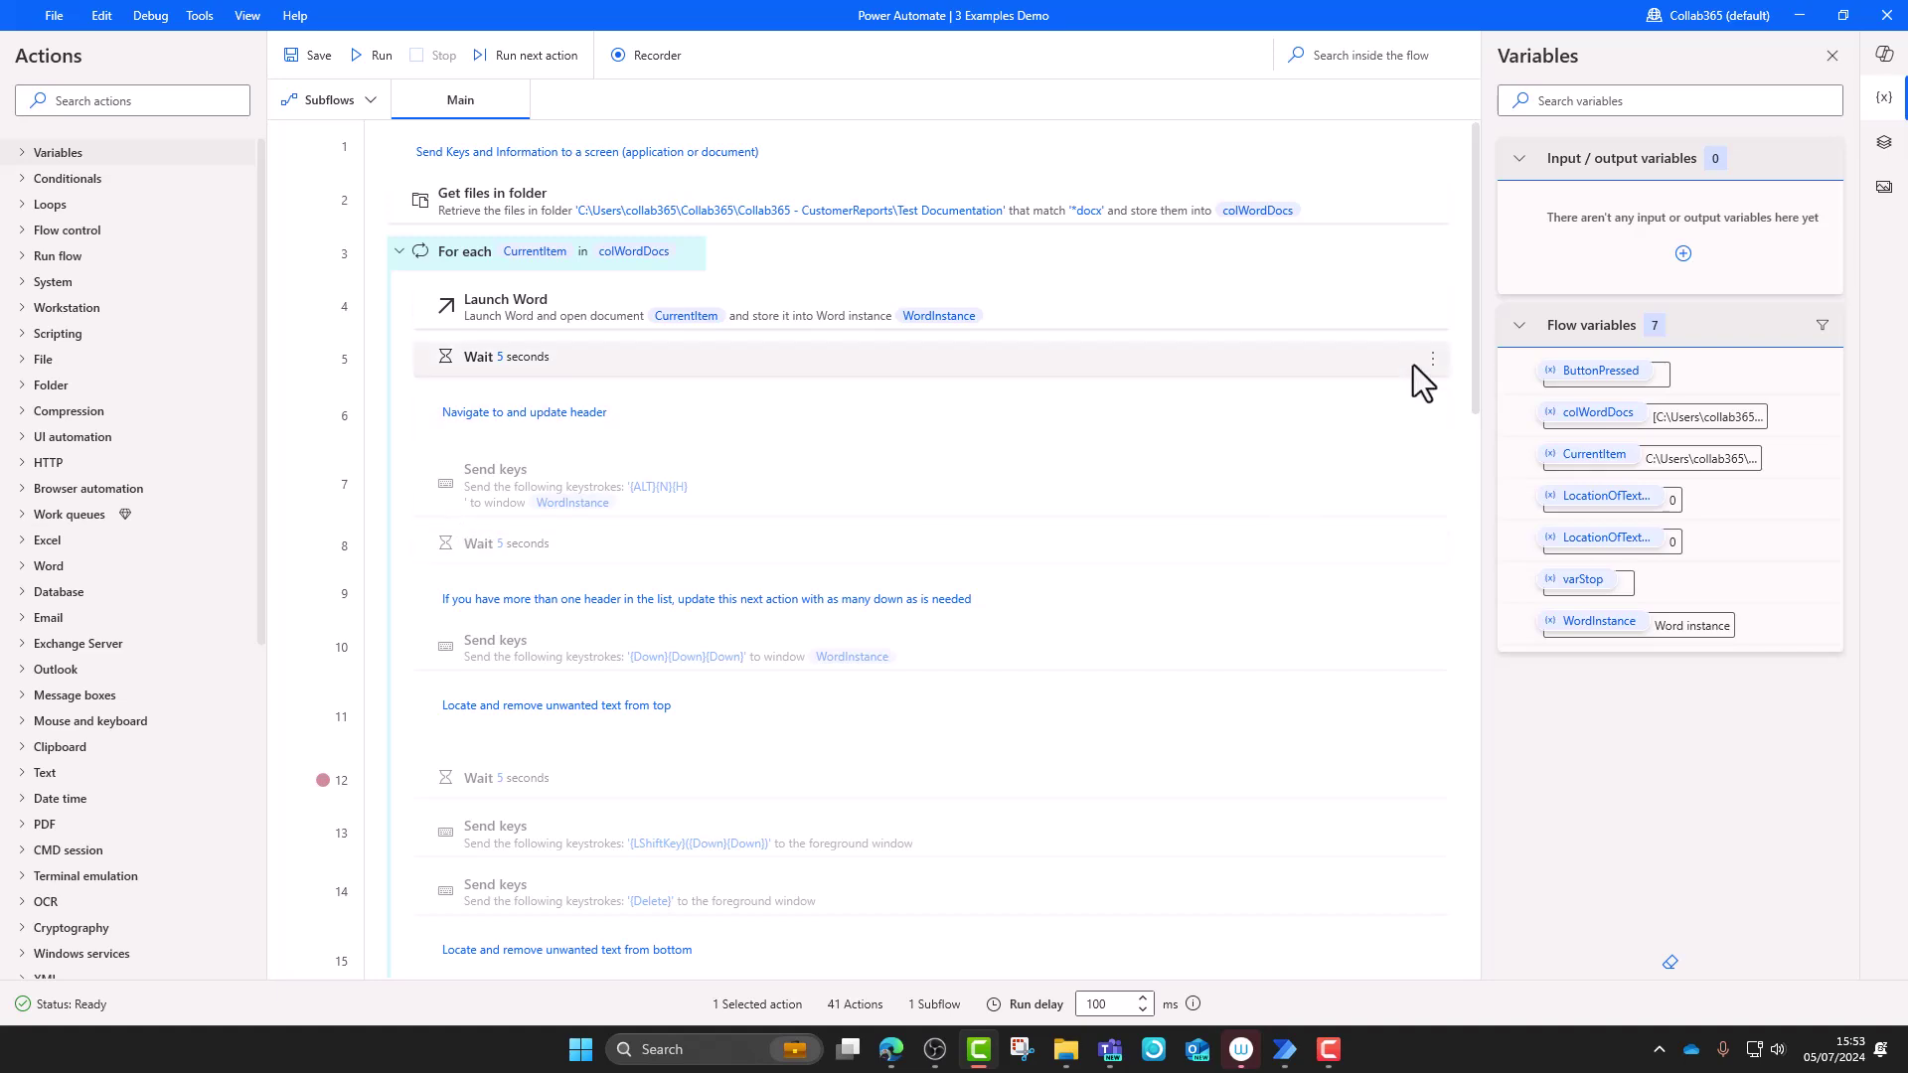
scroll(1278, 372, down, 3)
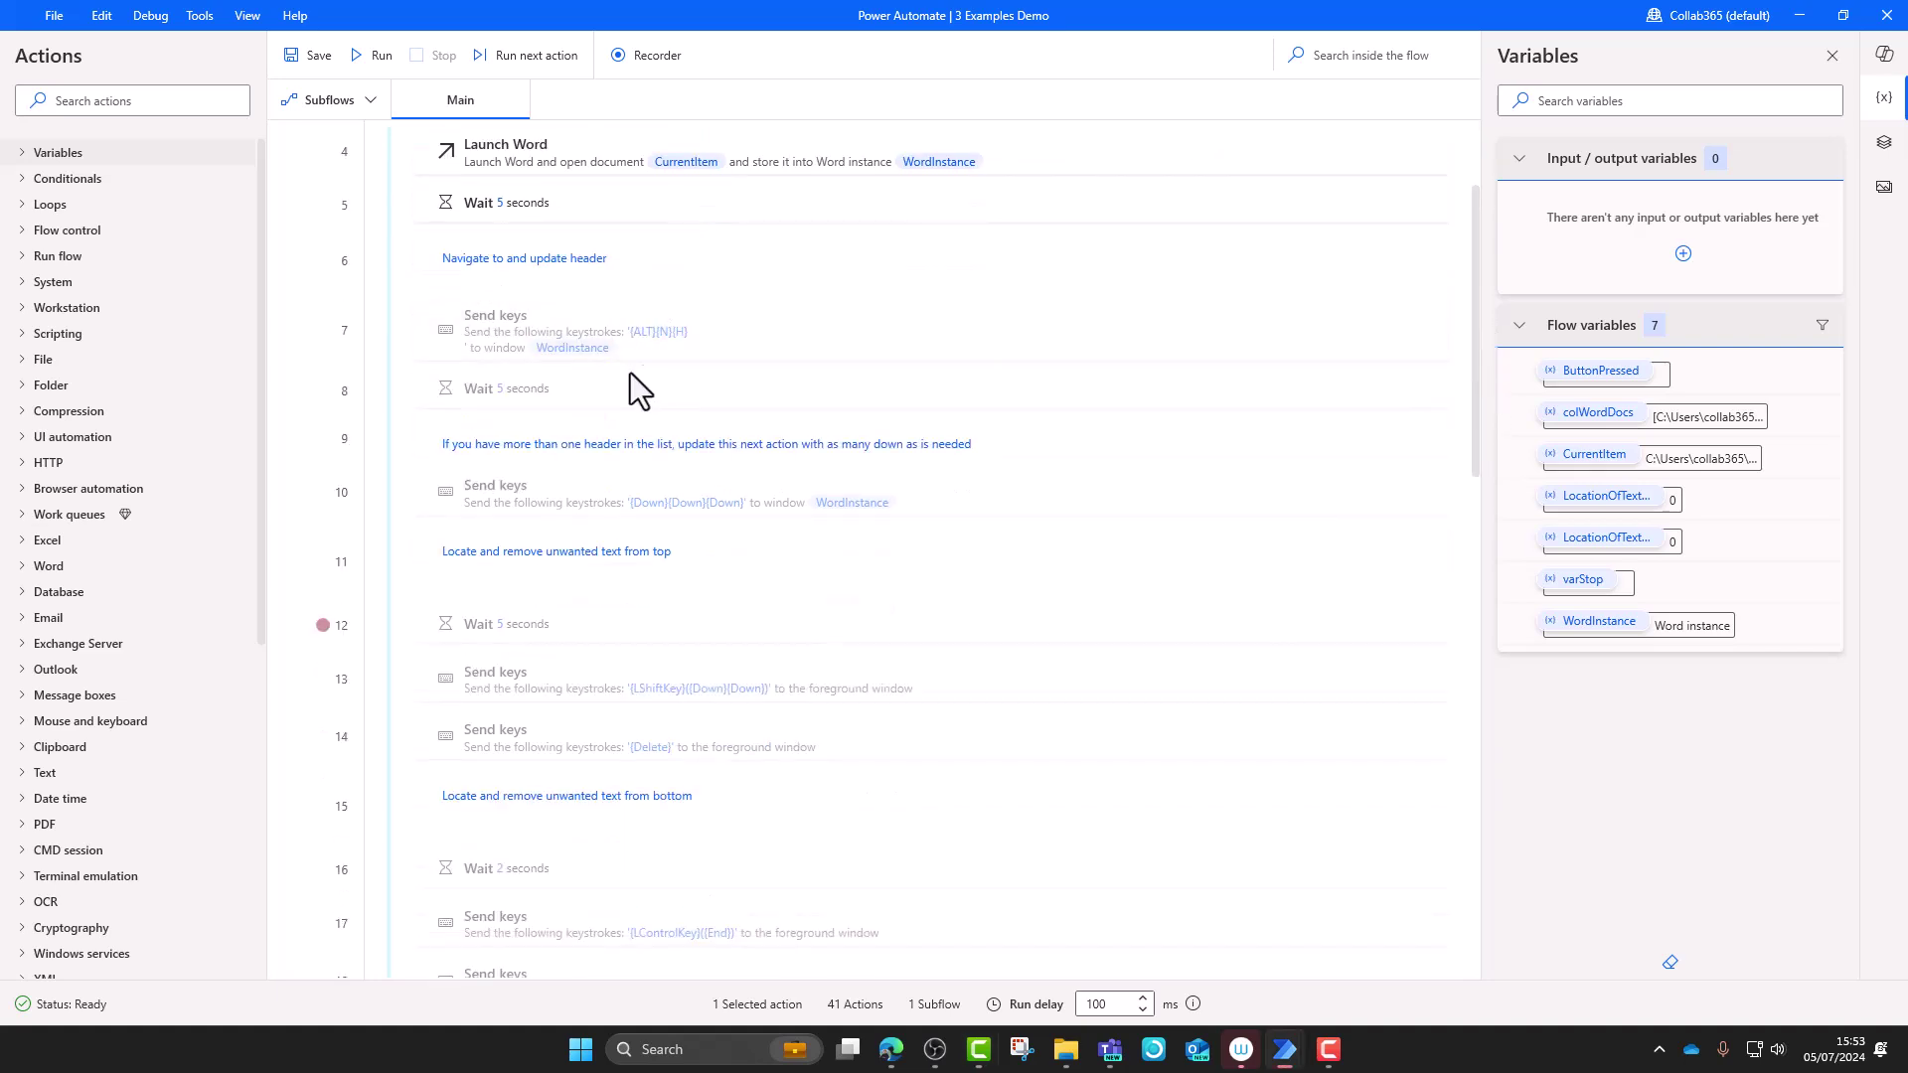
click(1433, 334)
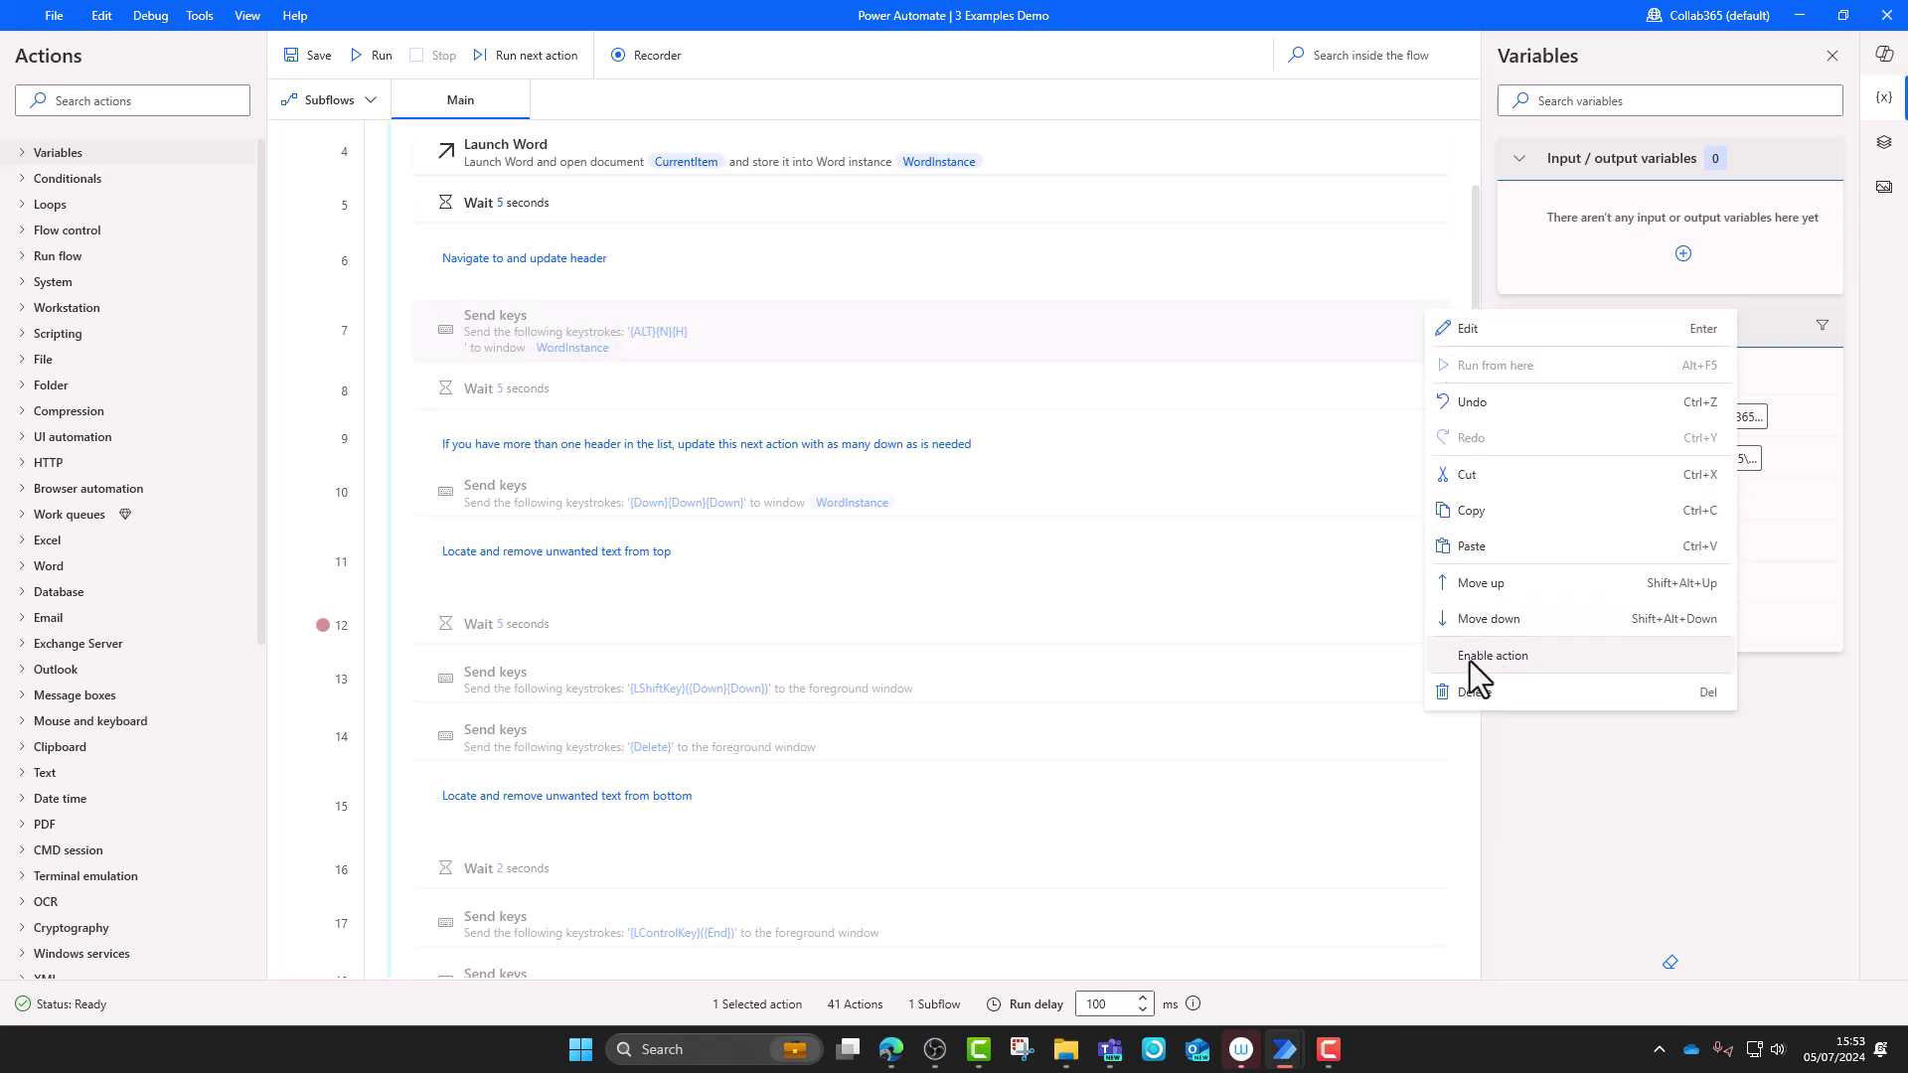
Open the Launch Word action's options and dismiss them without changes
click(1421, 153)
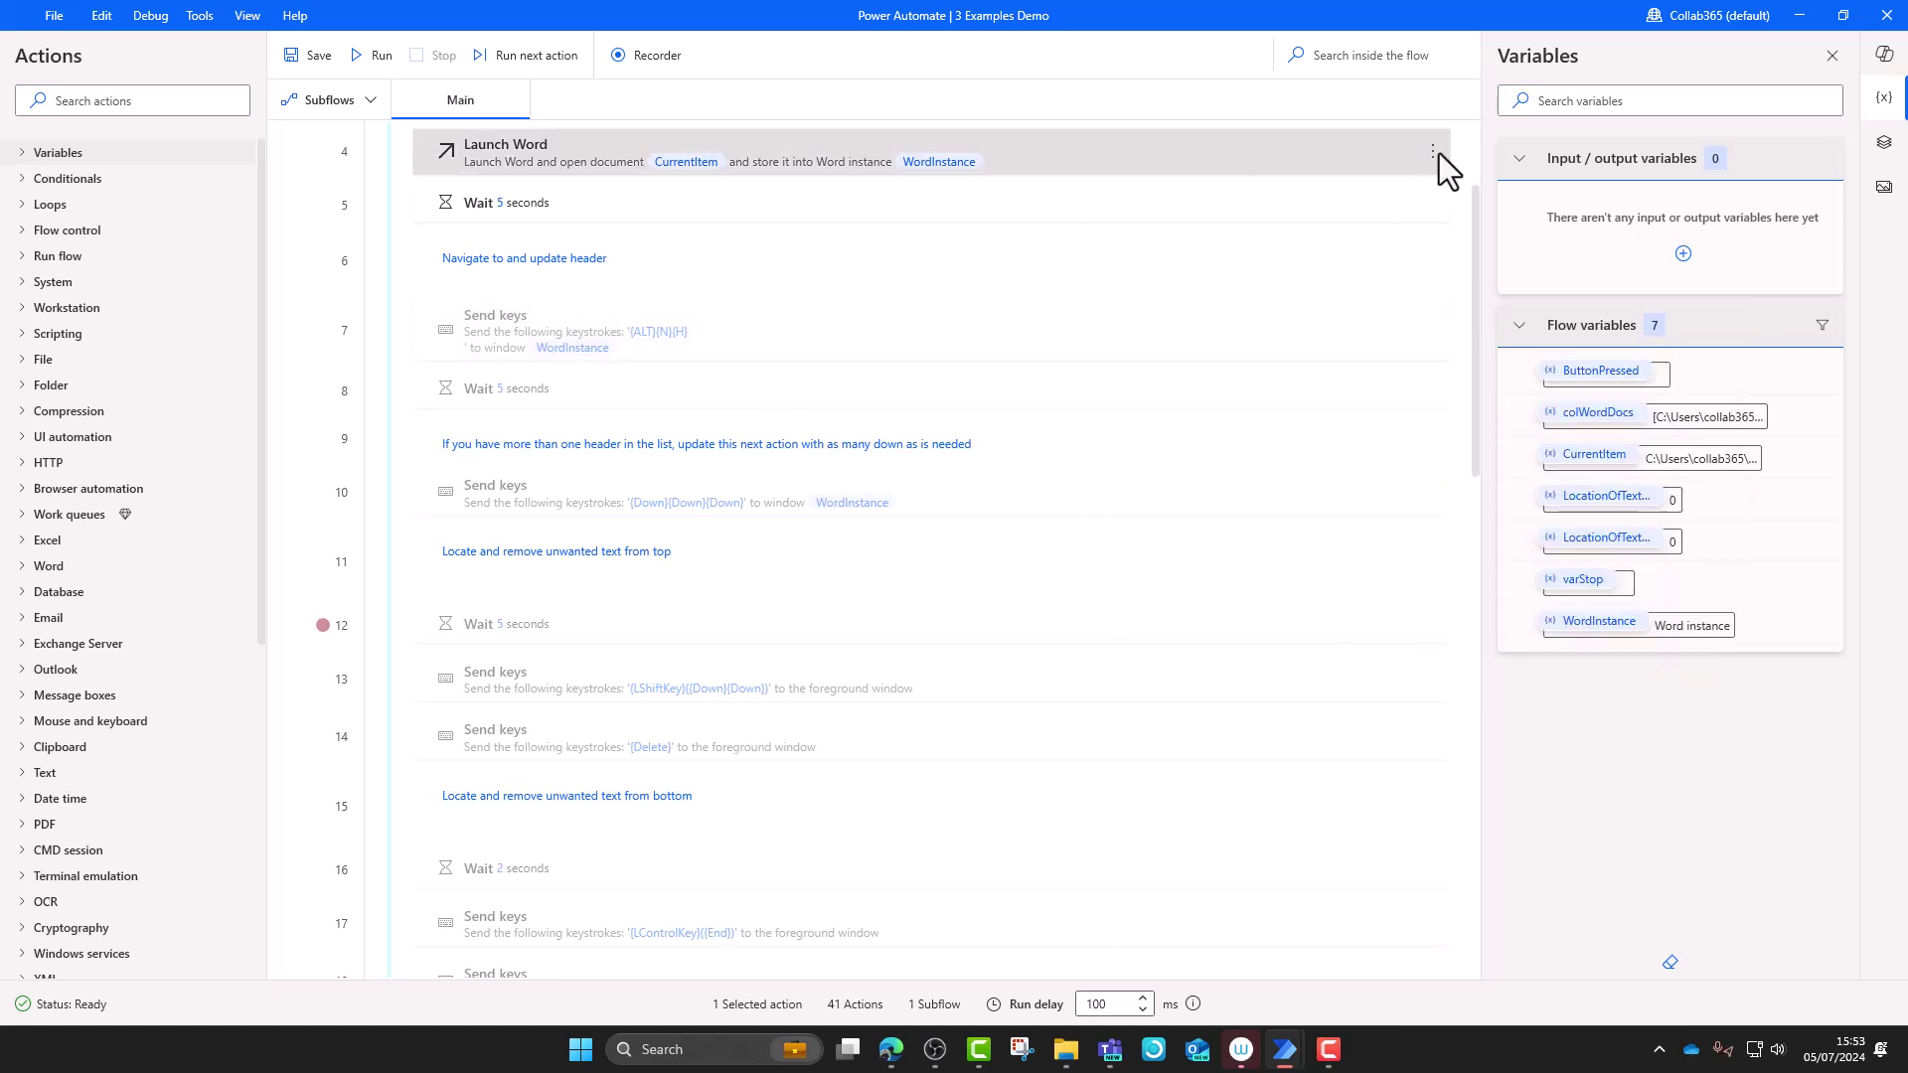
click(1431, 153)
click(1188, 364)
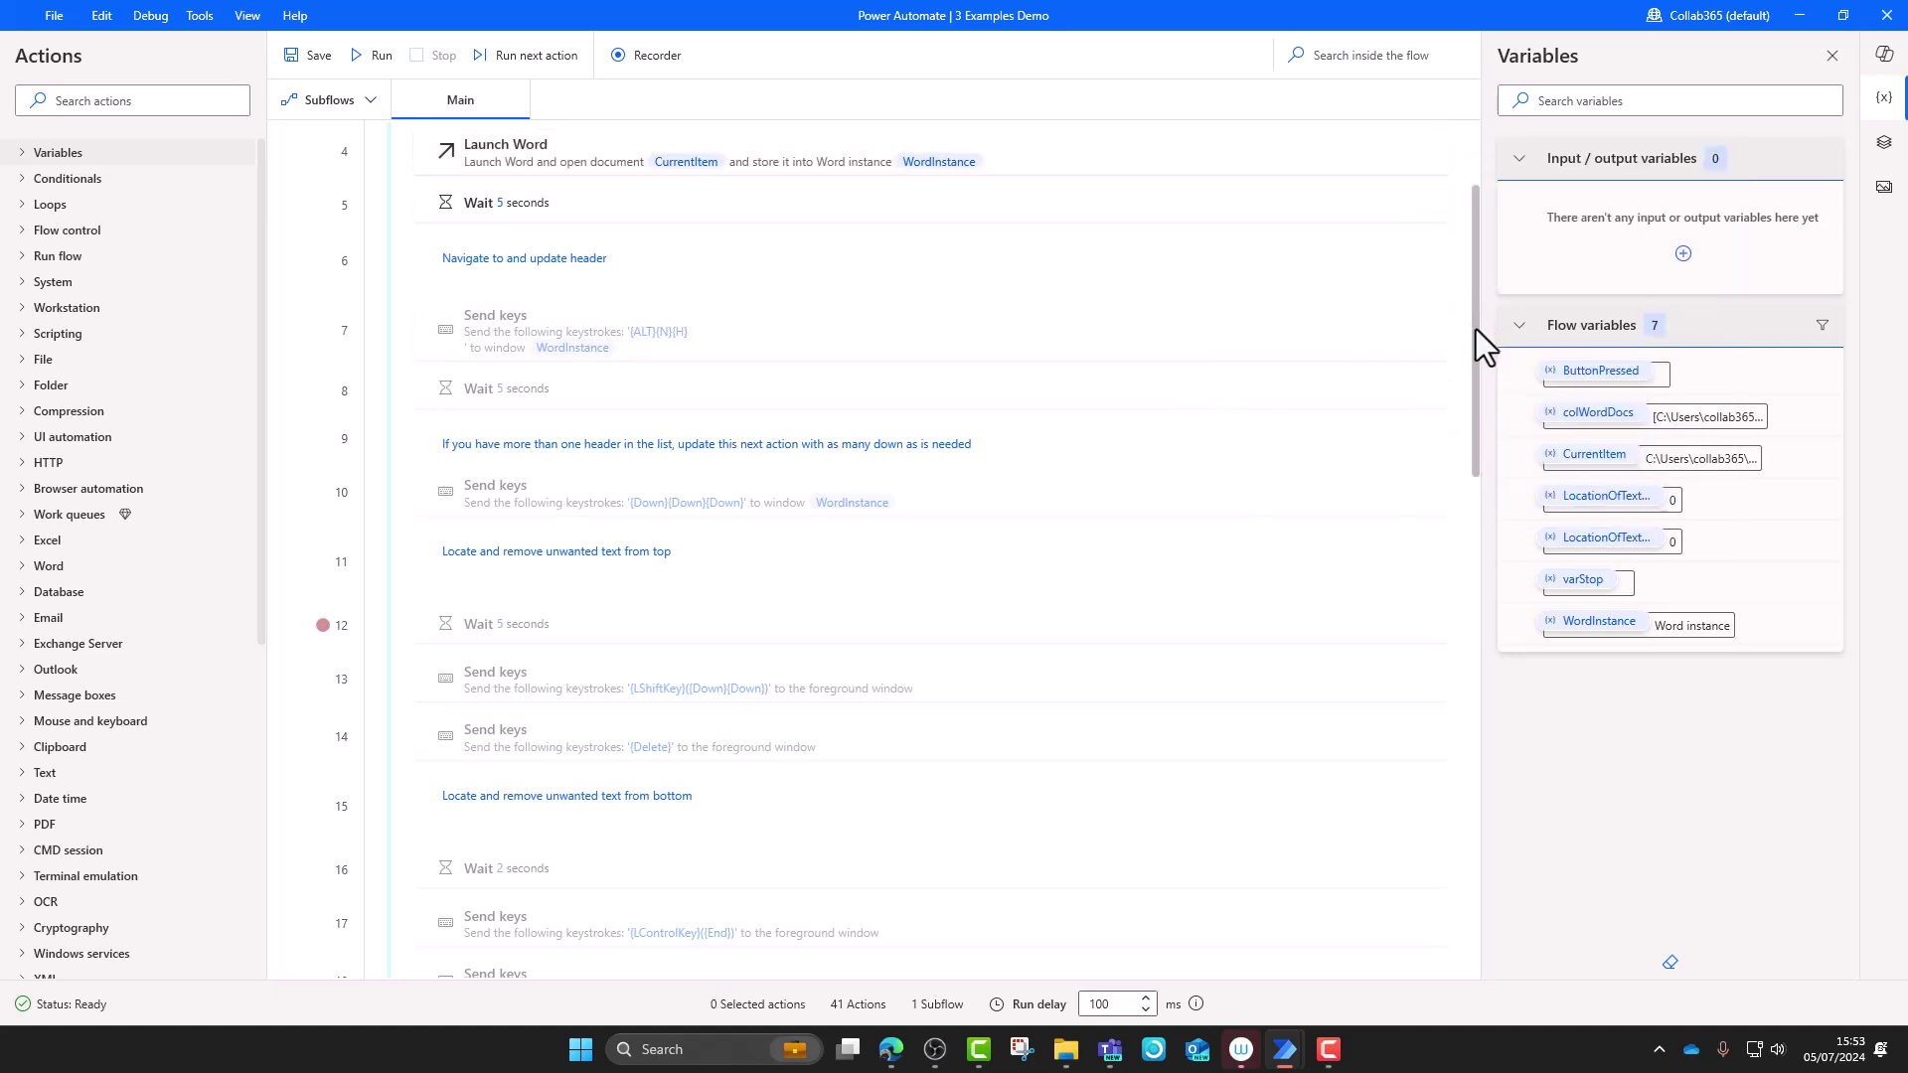
Scroll to the Find and replace words action and set a breakpoint on line 32
drag(1475, 330, 1426, 733)
click(321, 463)
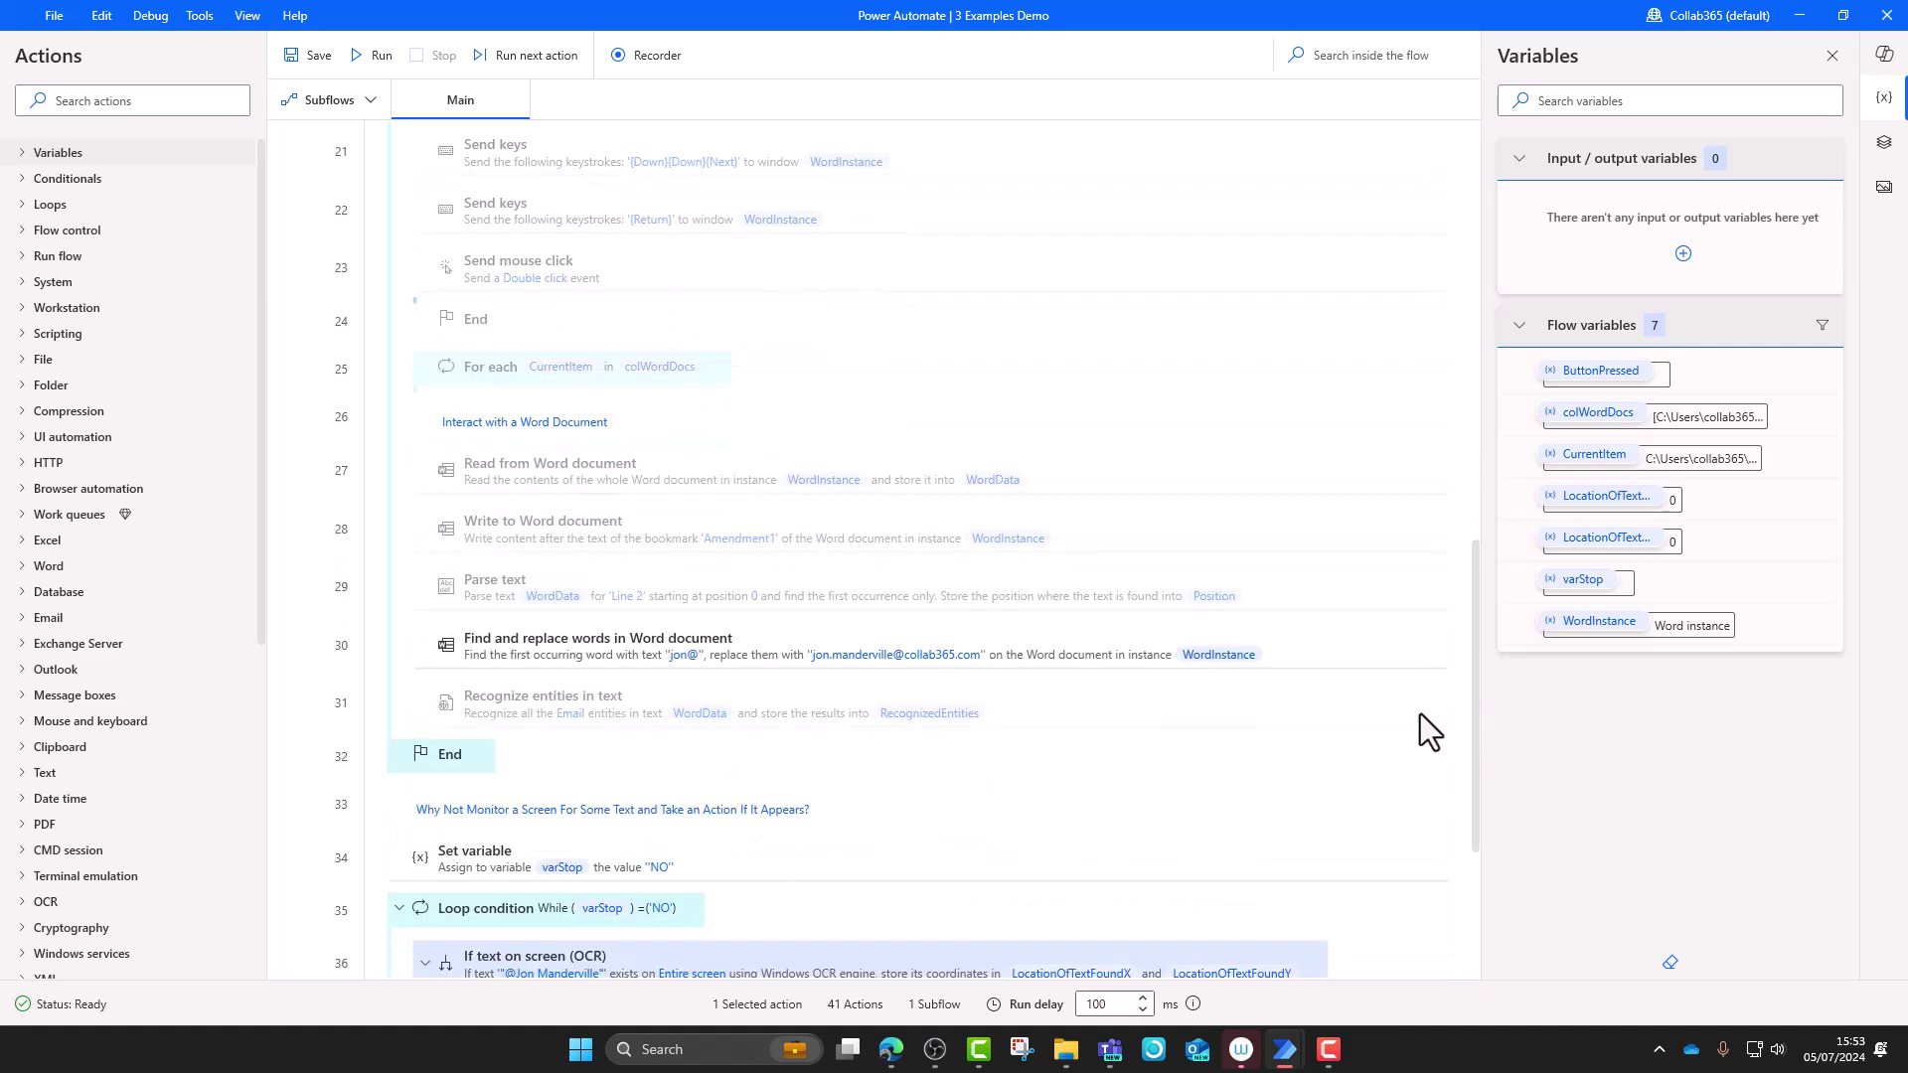
click(537, 650)
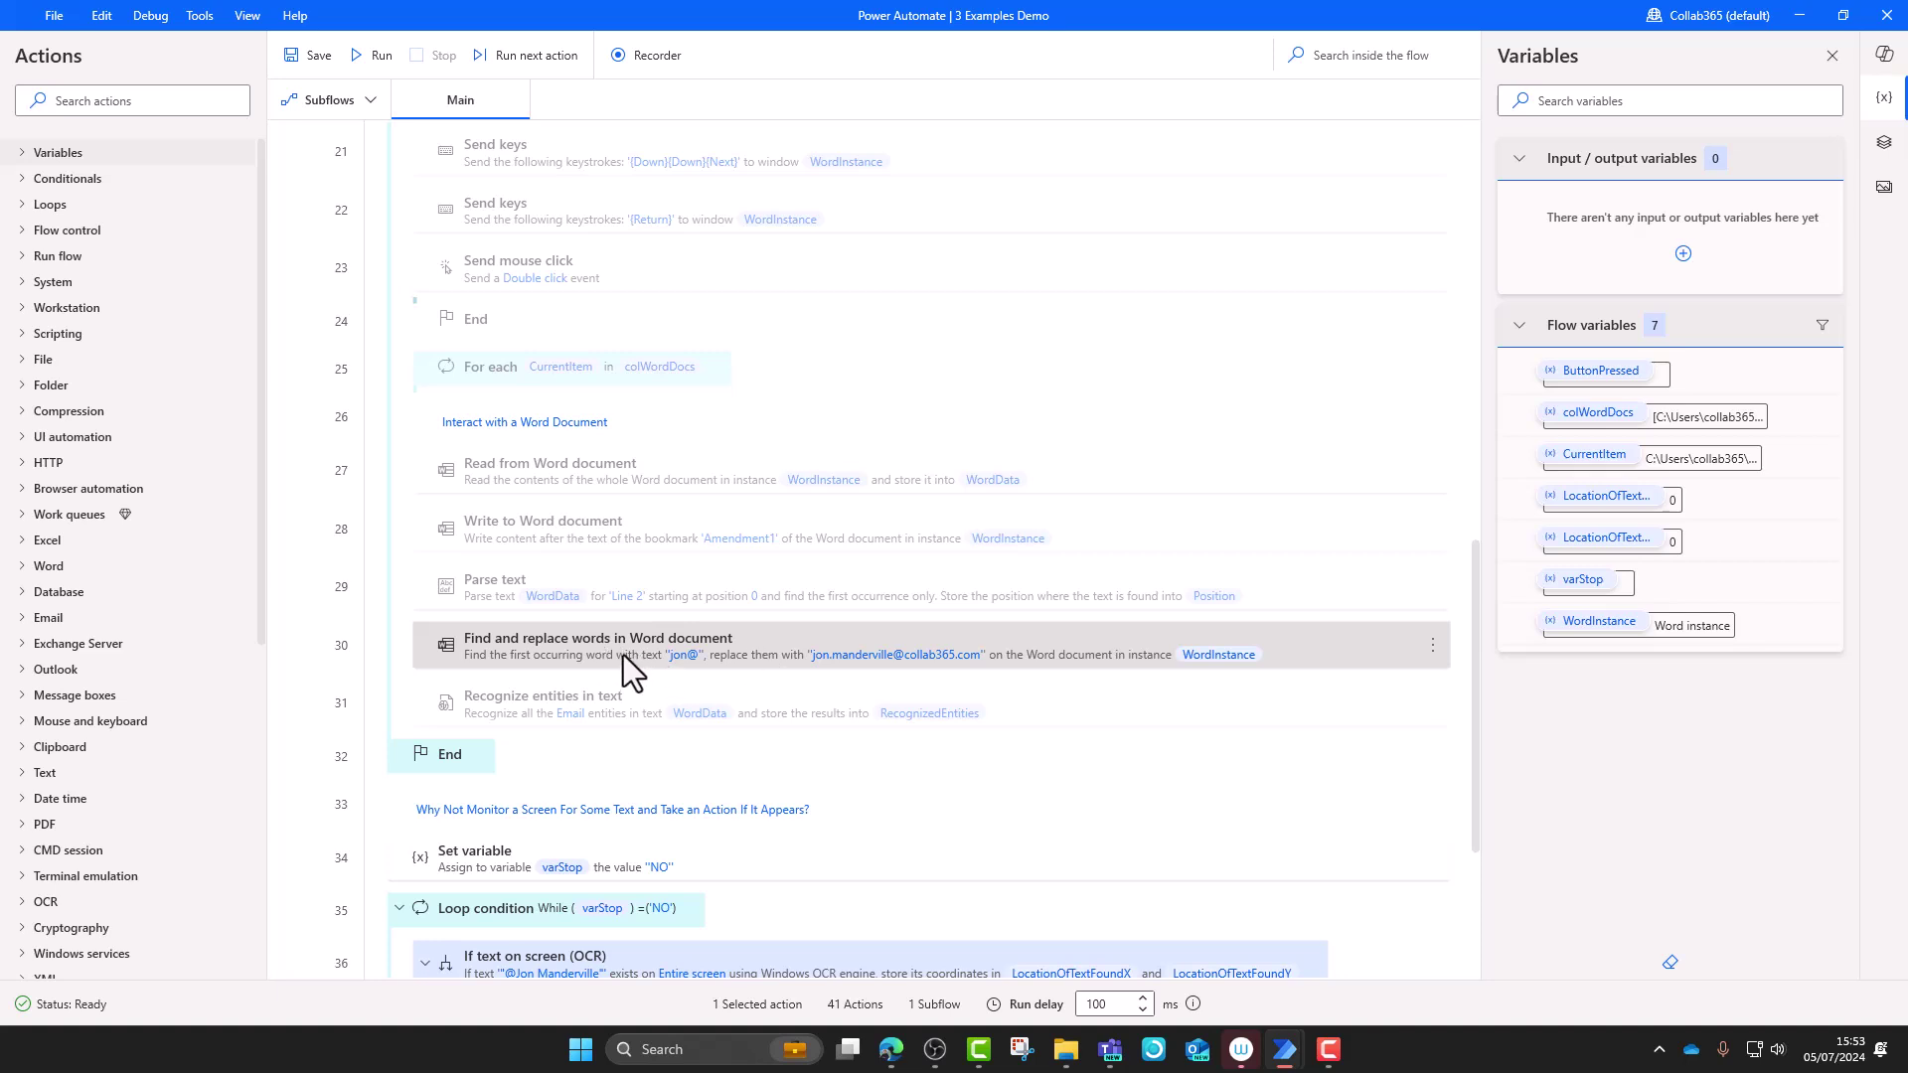
click(310, 758)
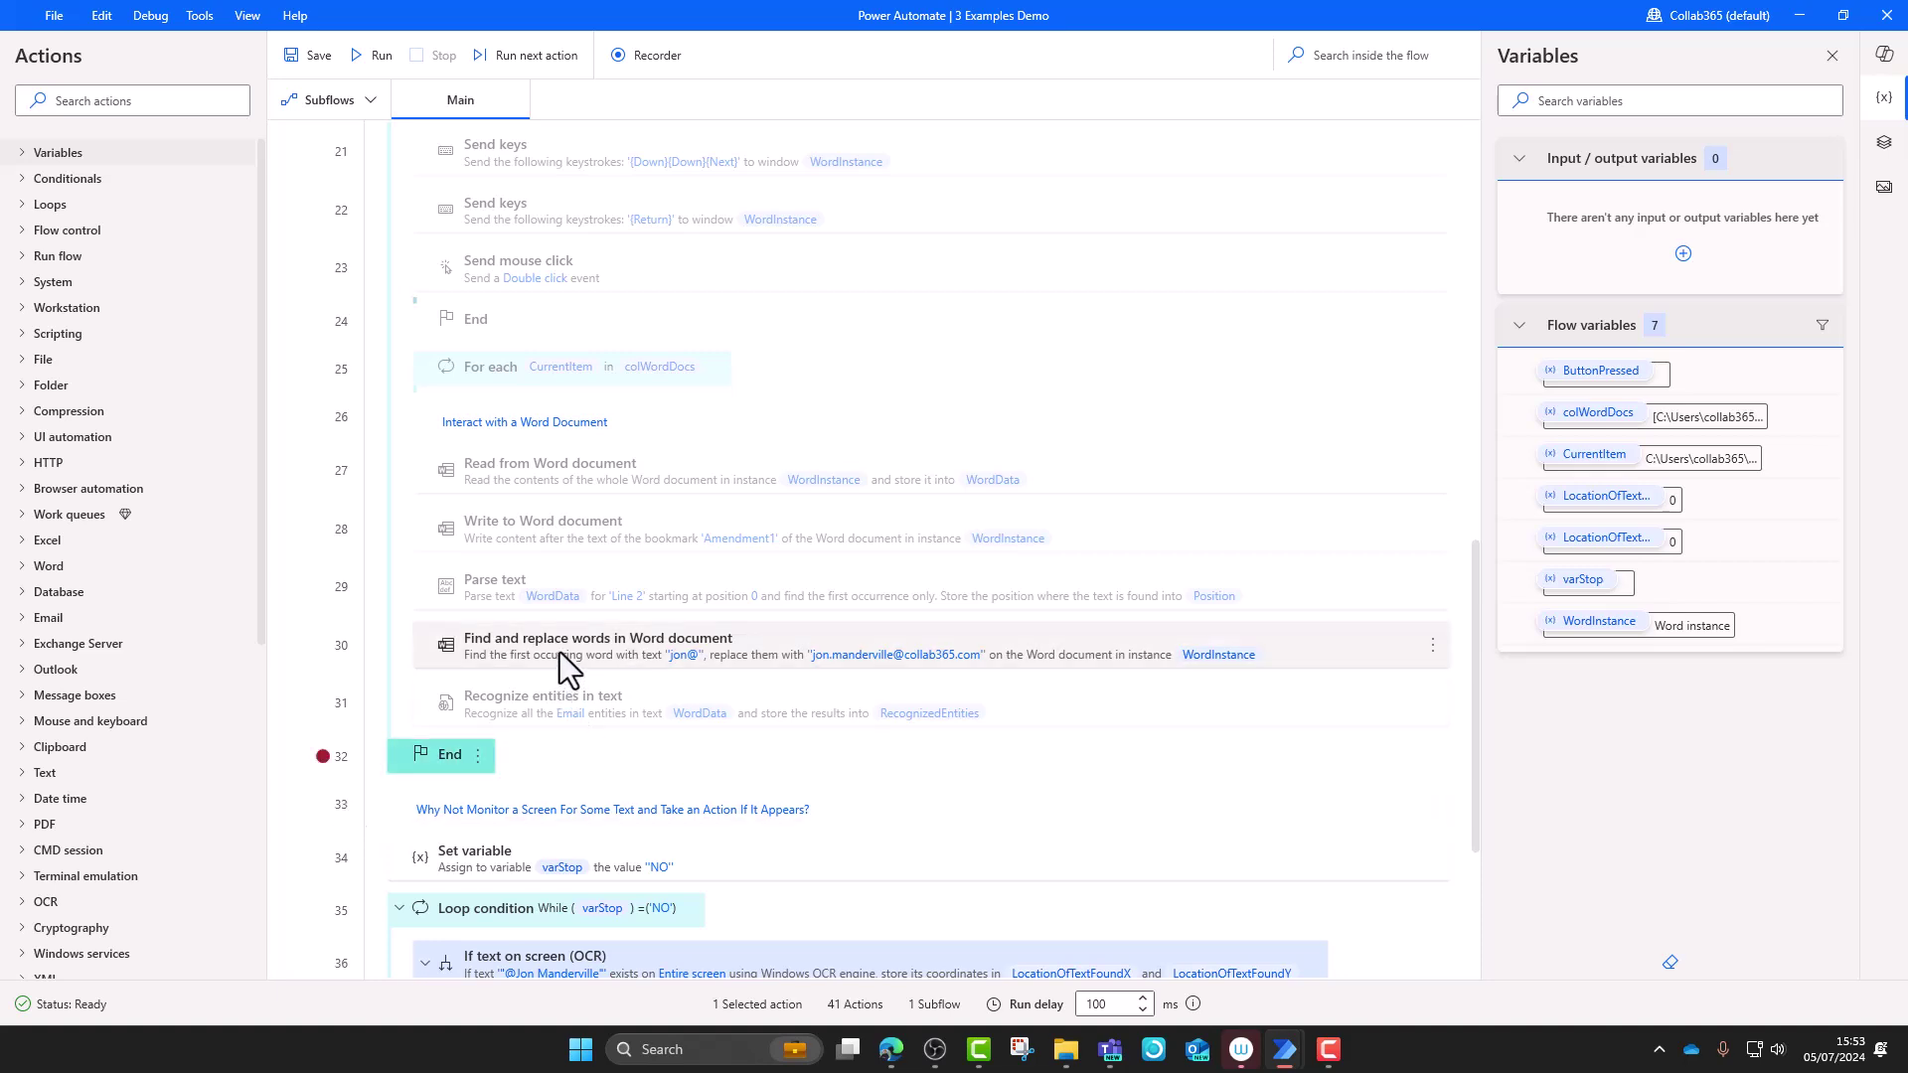
Run to the line 32 breakpoint, inspect the replaced email line in Word, then close Word
click(375, 56)
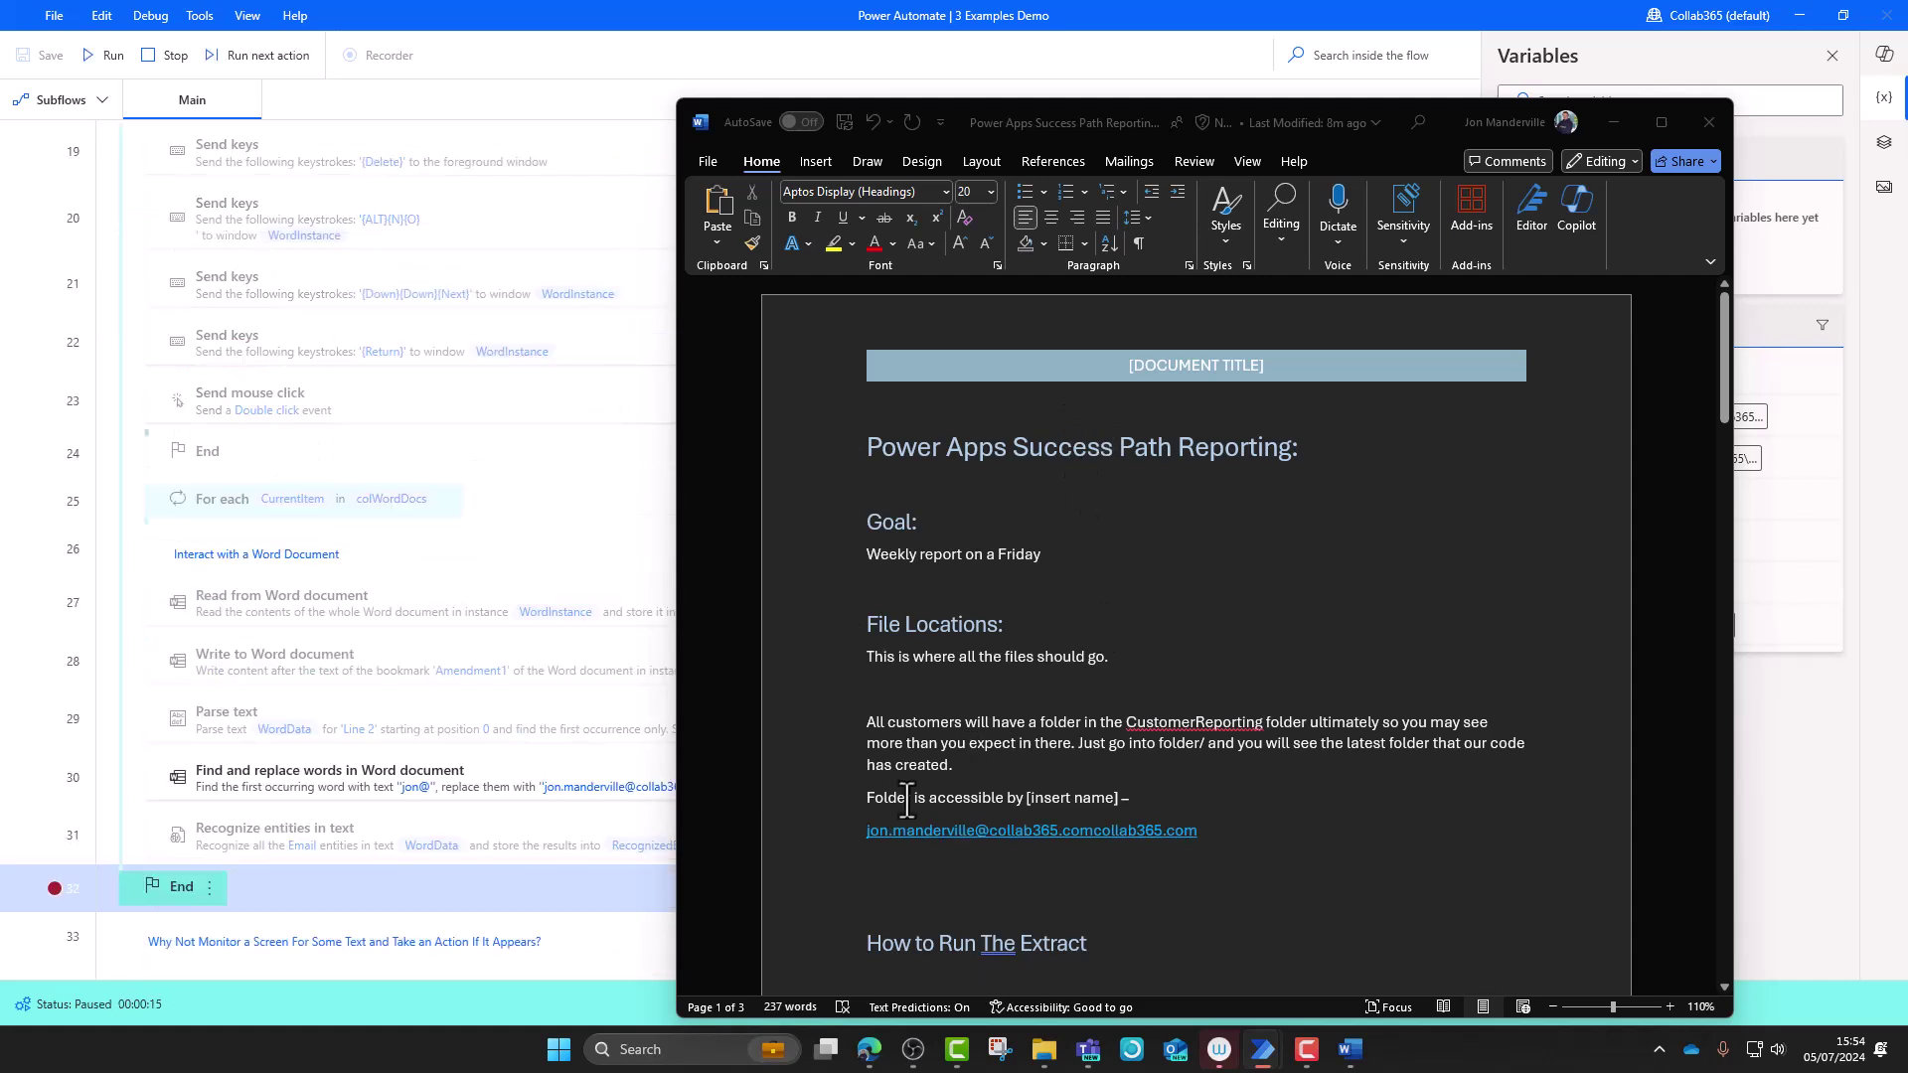
click(1230, 820)
drag(866, 830, 1214, 837)
click(1222, 834)
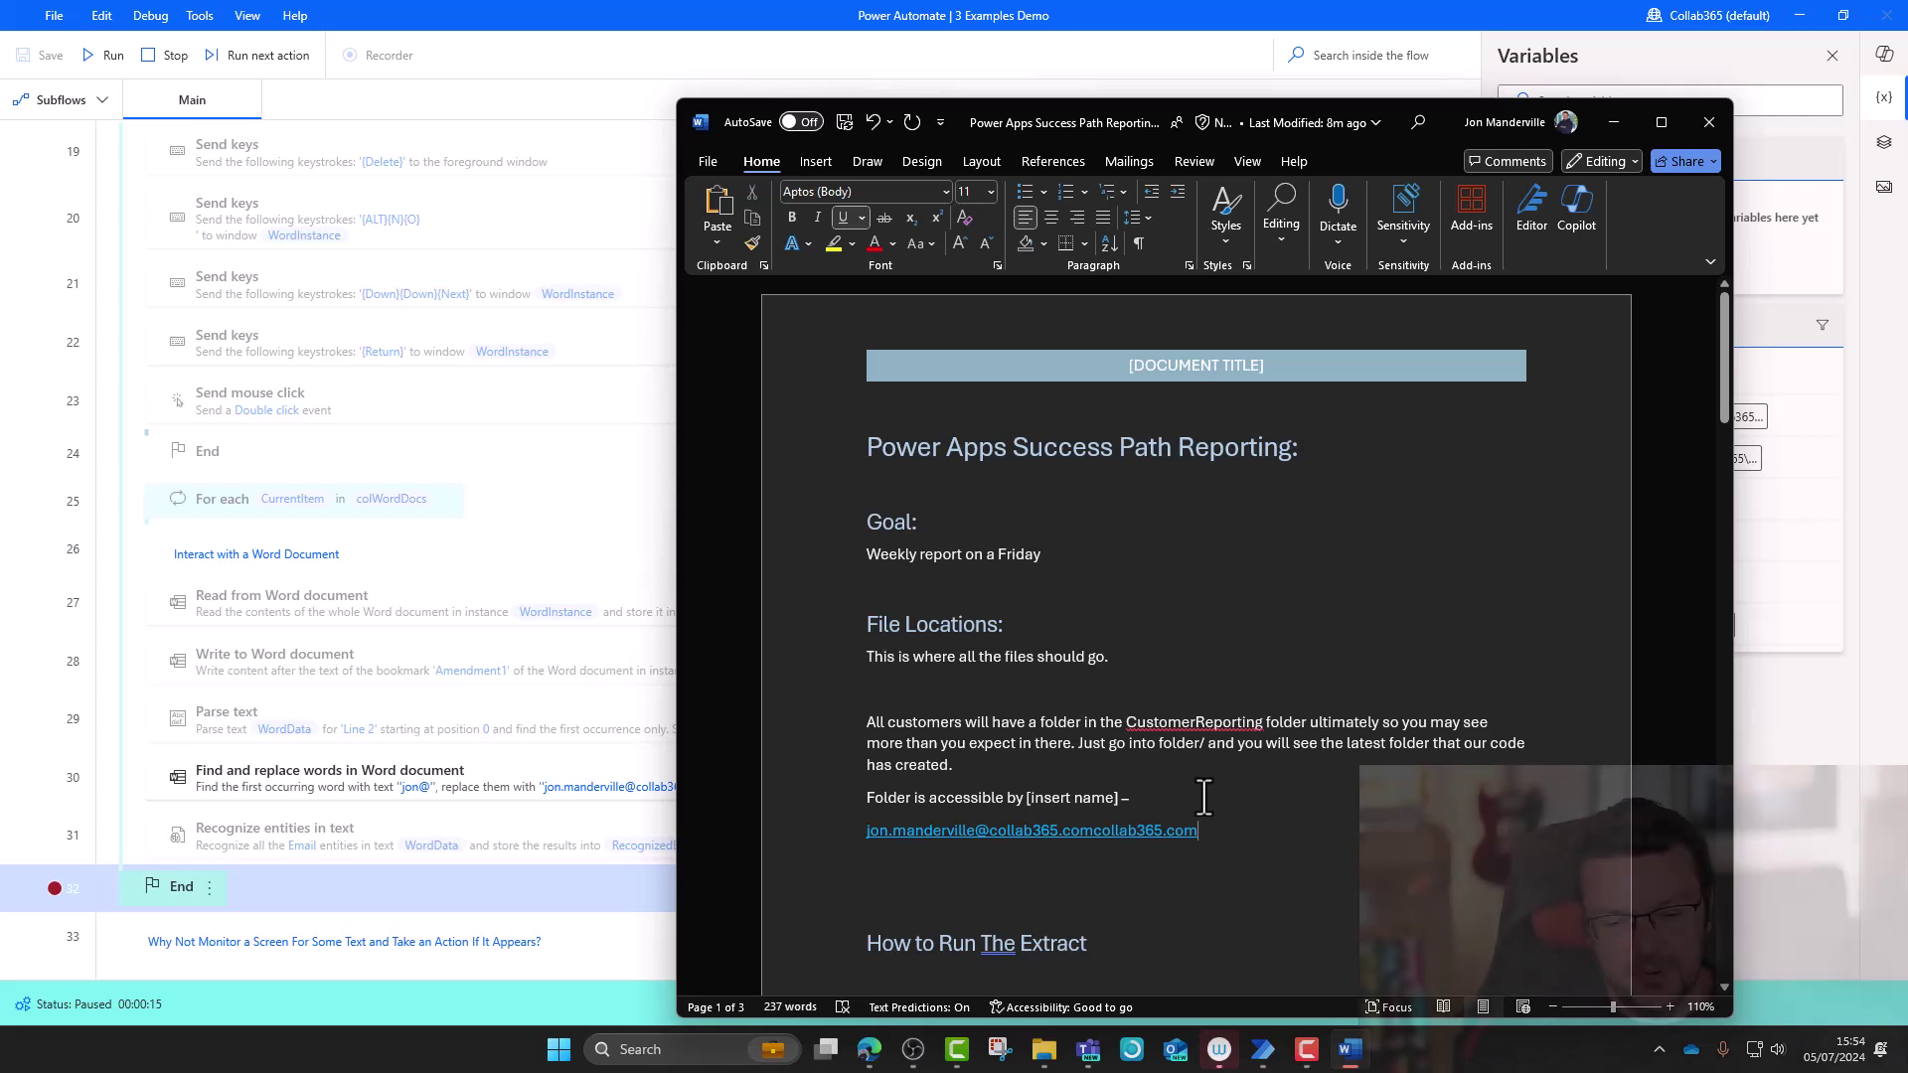
click(818, 828)
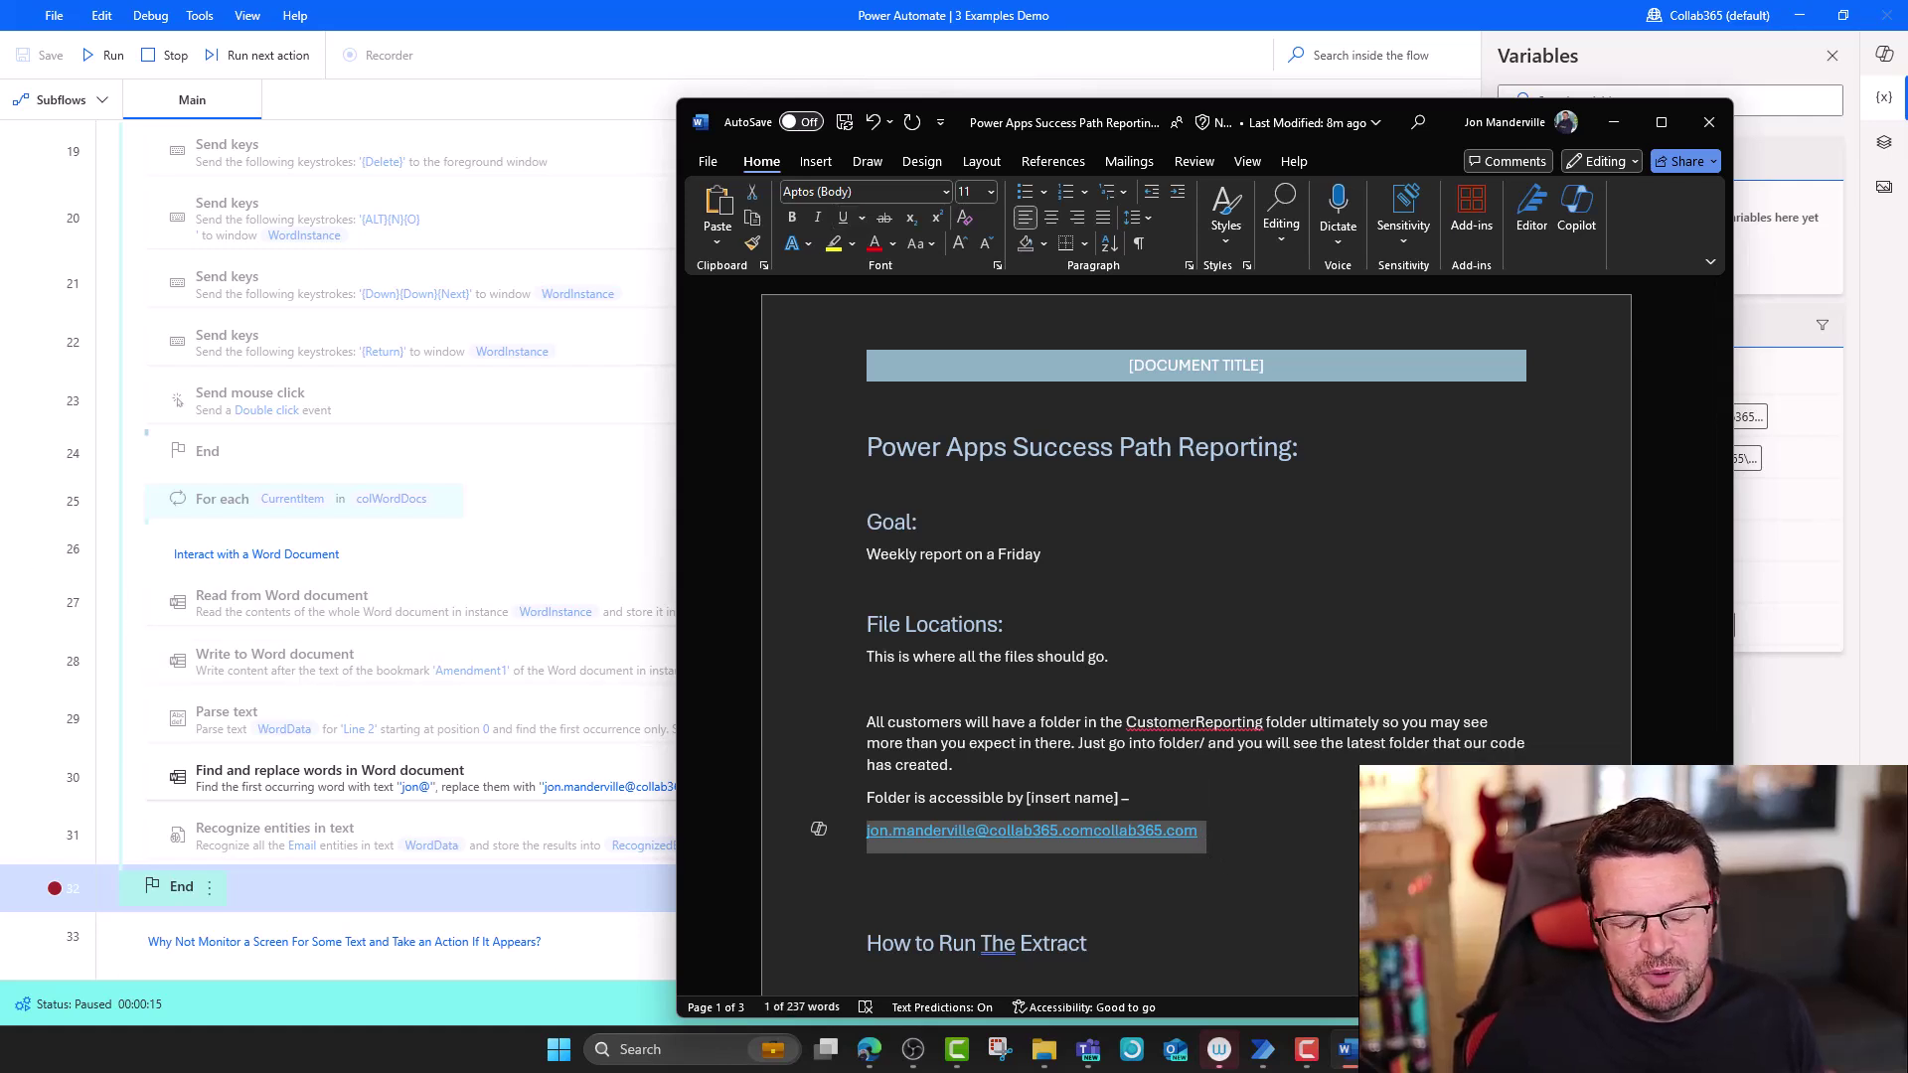
click(1197, 830)
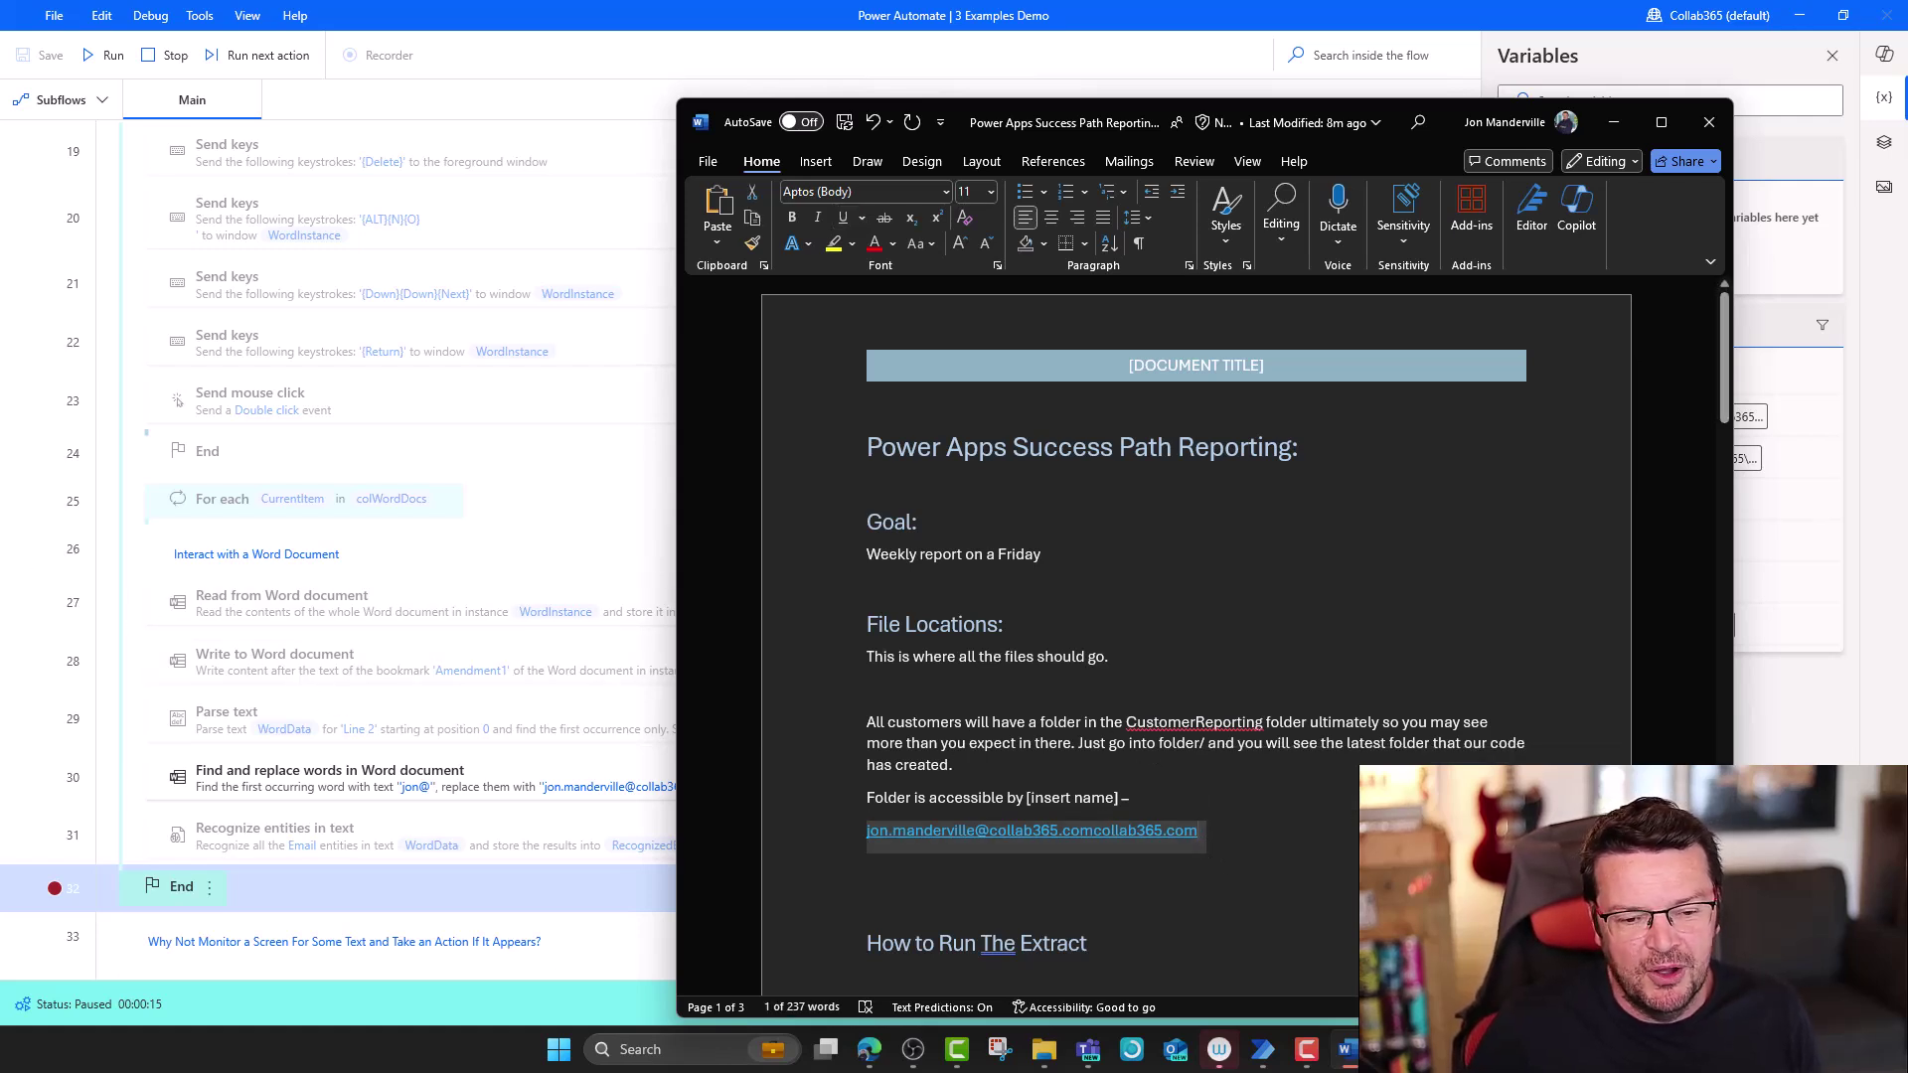
click(1701, 118)
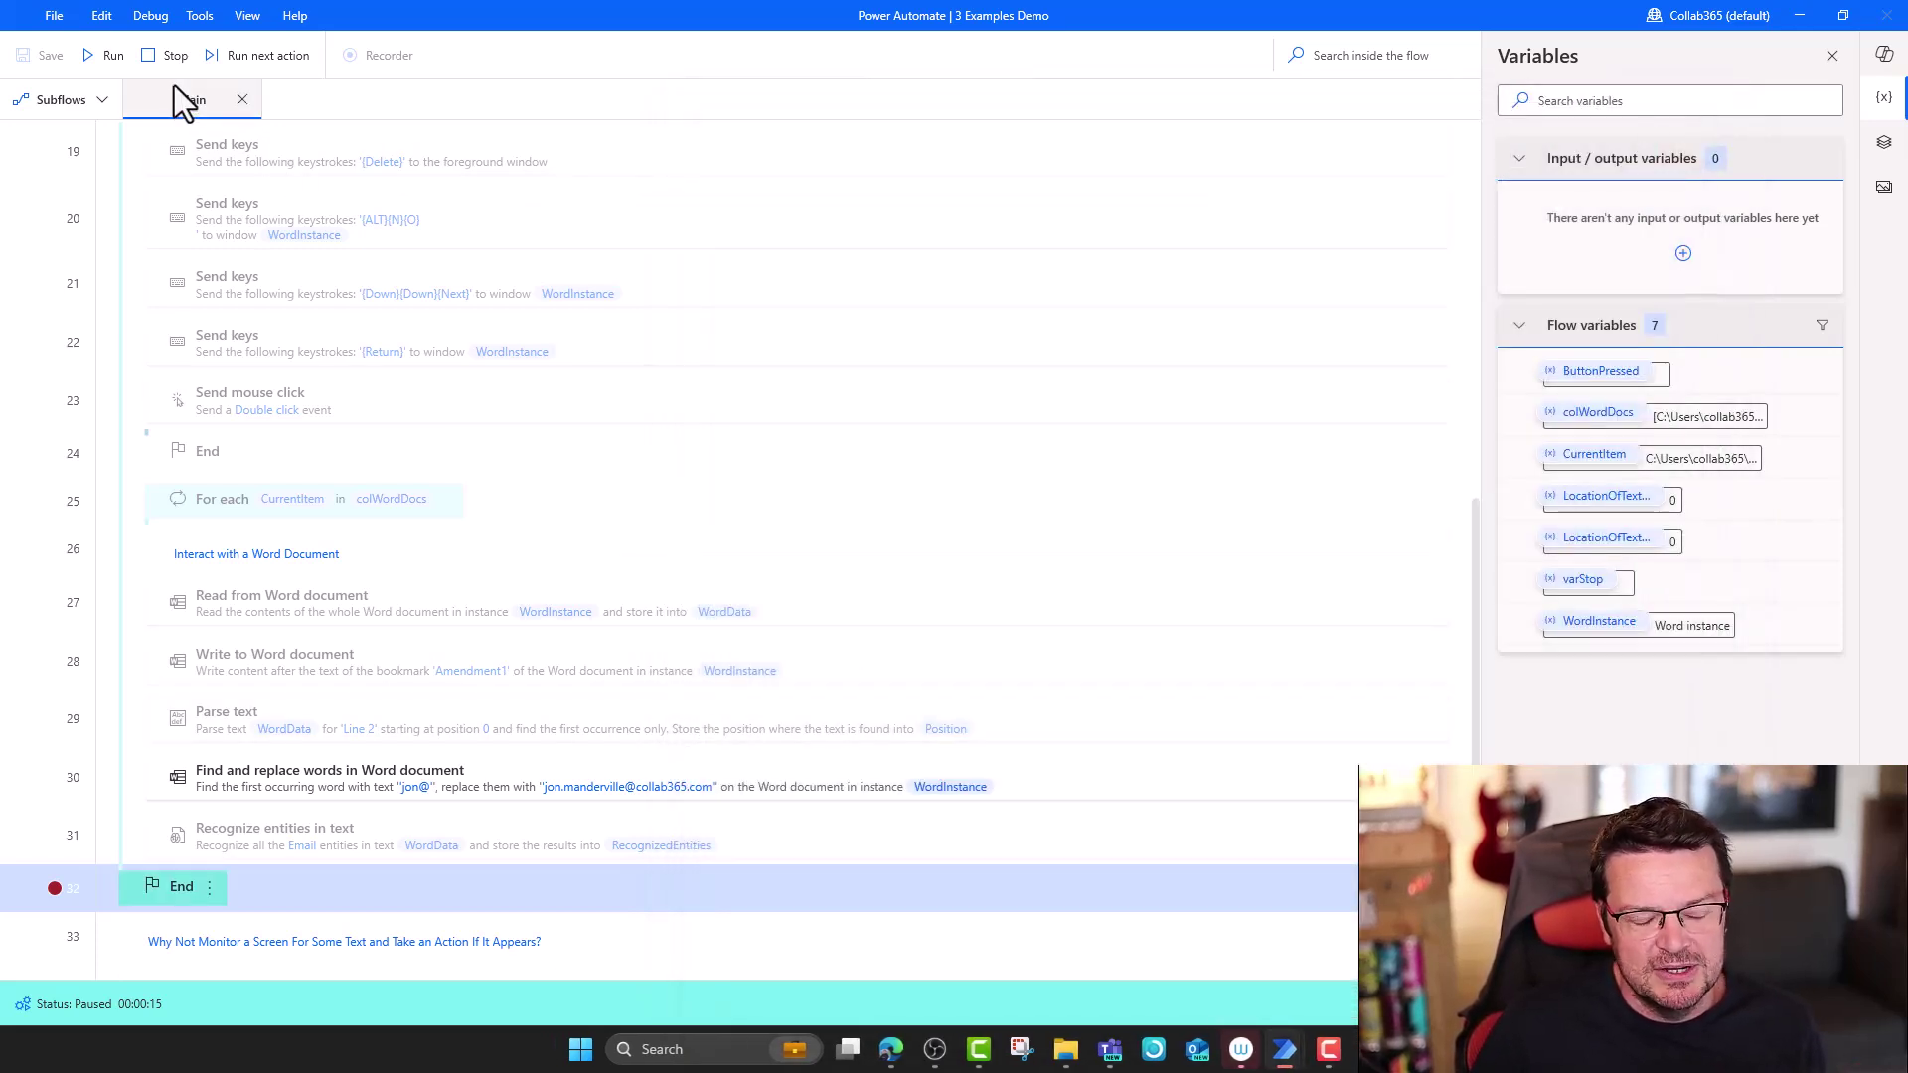
Stop the run and scroll down to the Word interaction section
click(157, 64)
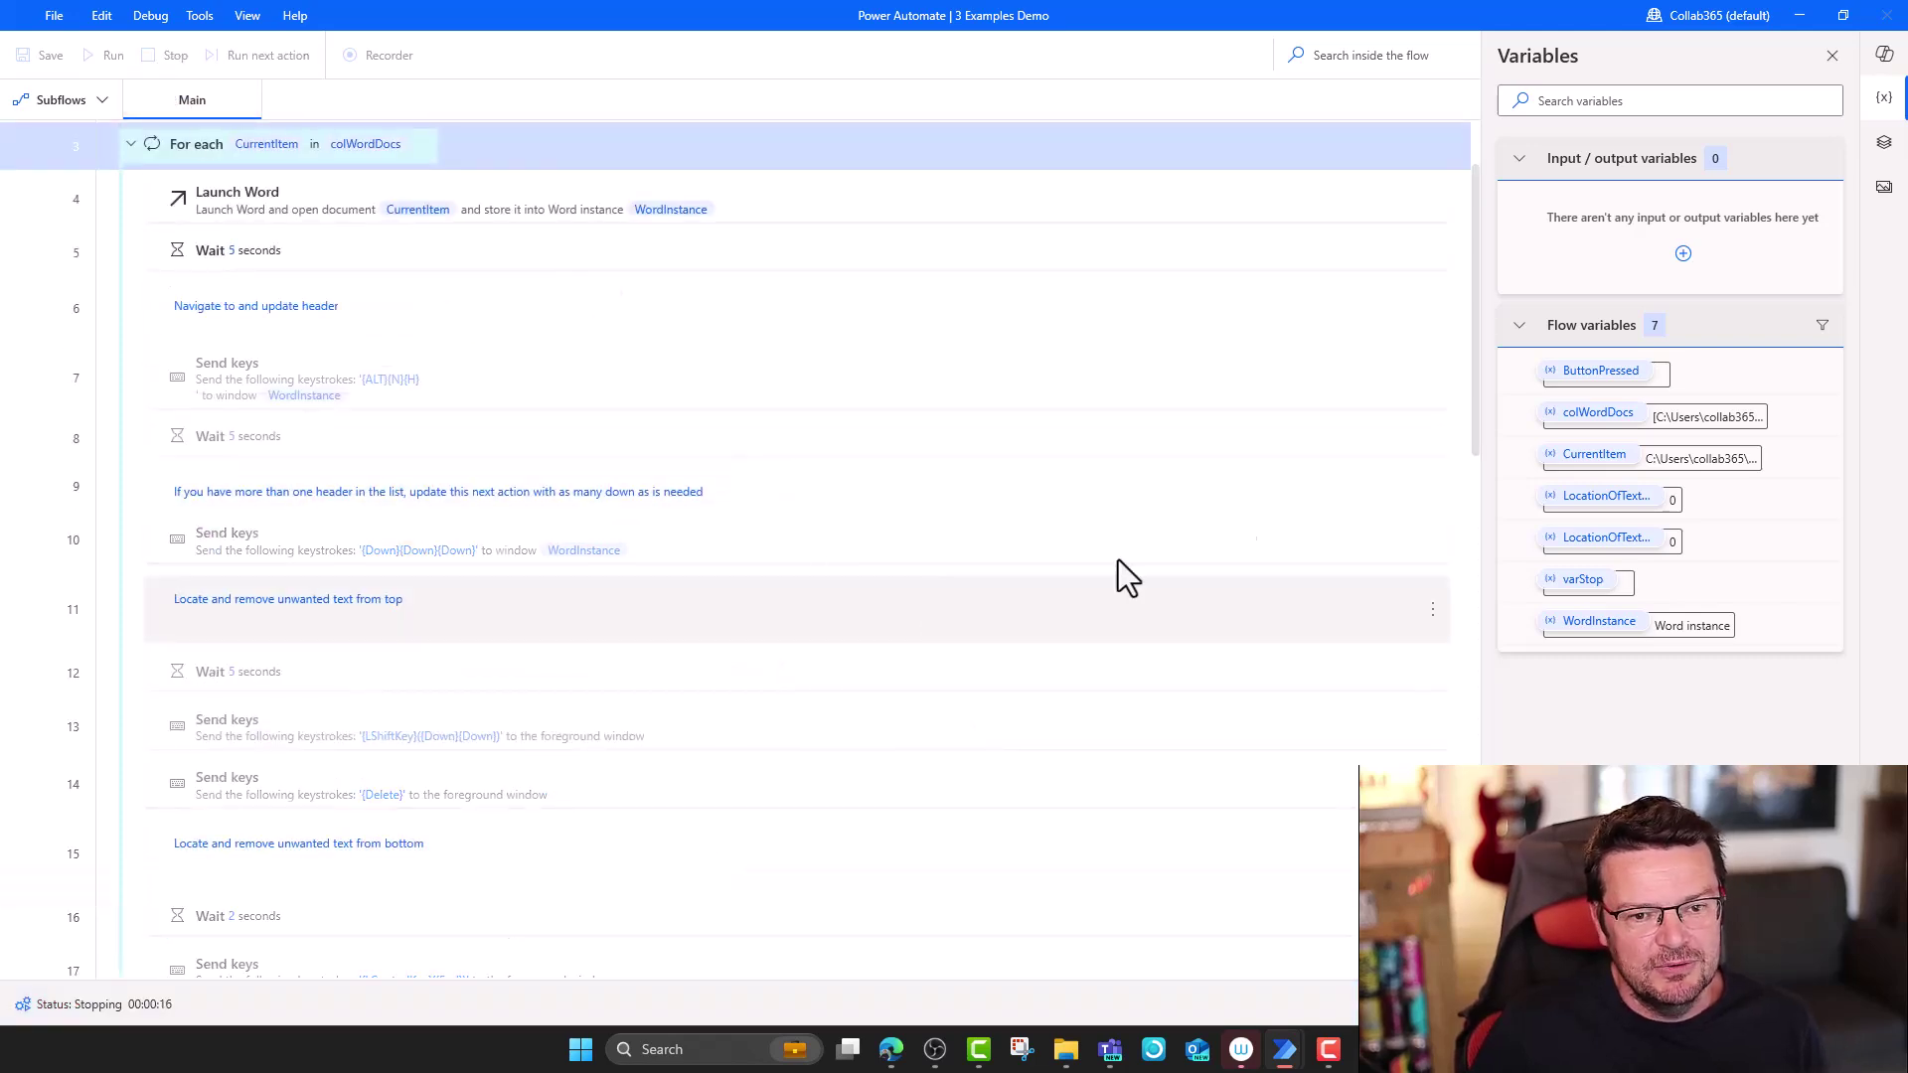
scroll(1474, 292, down, 2)
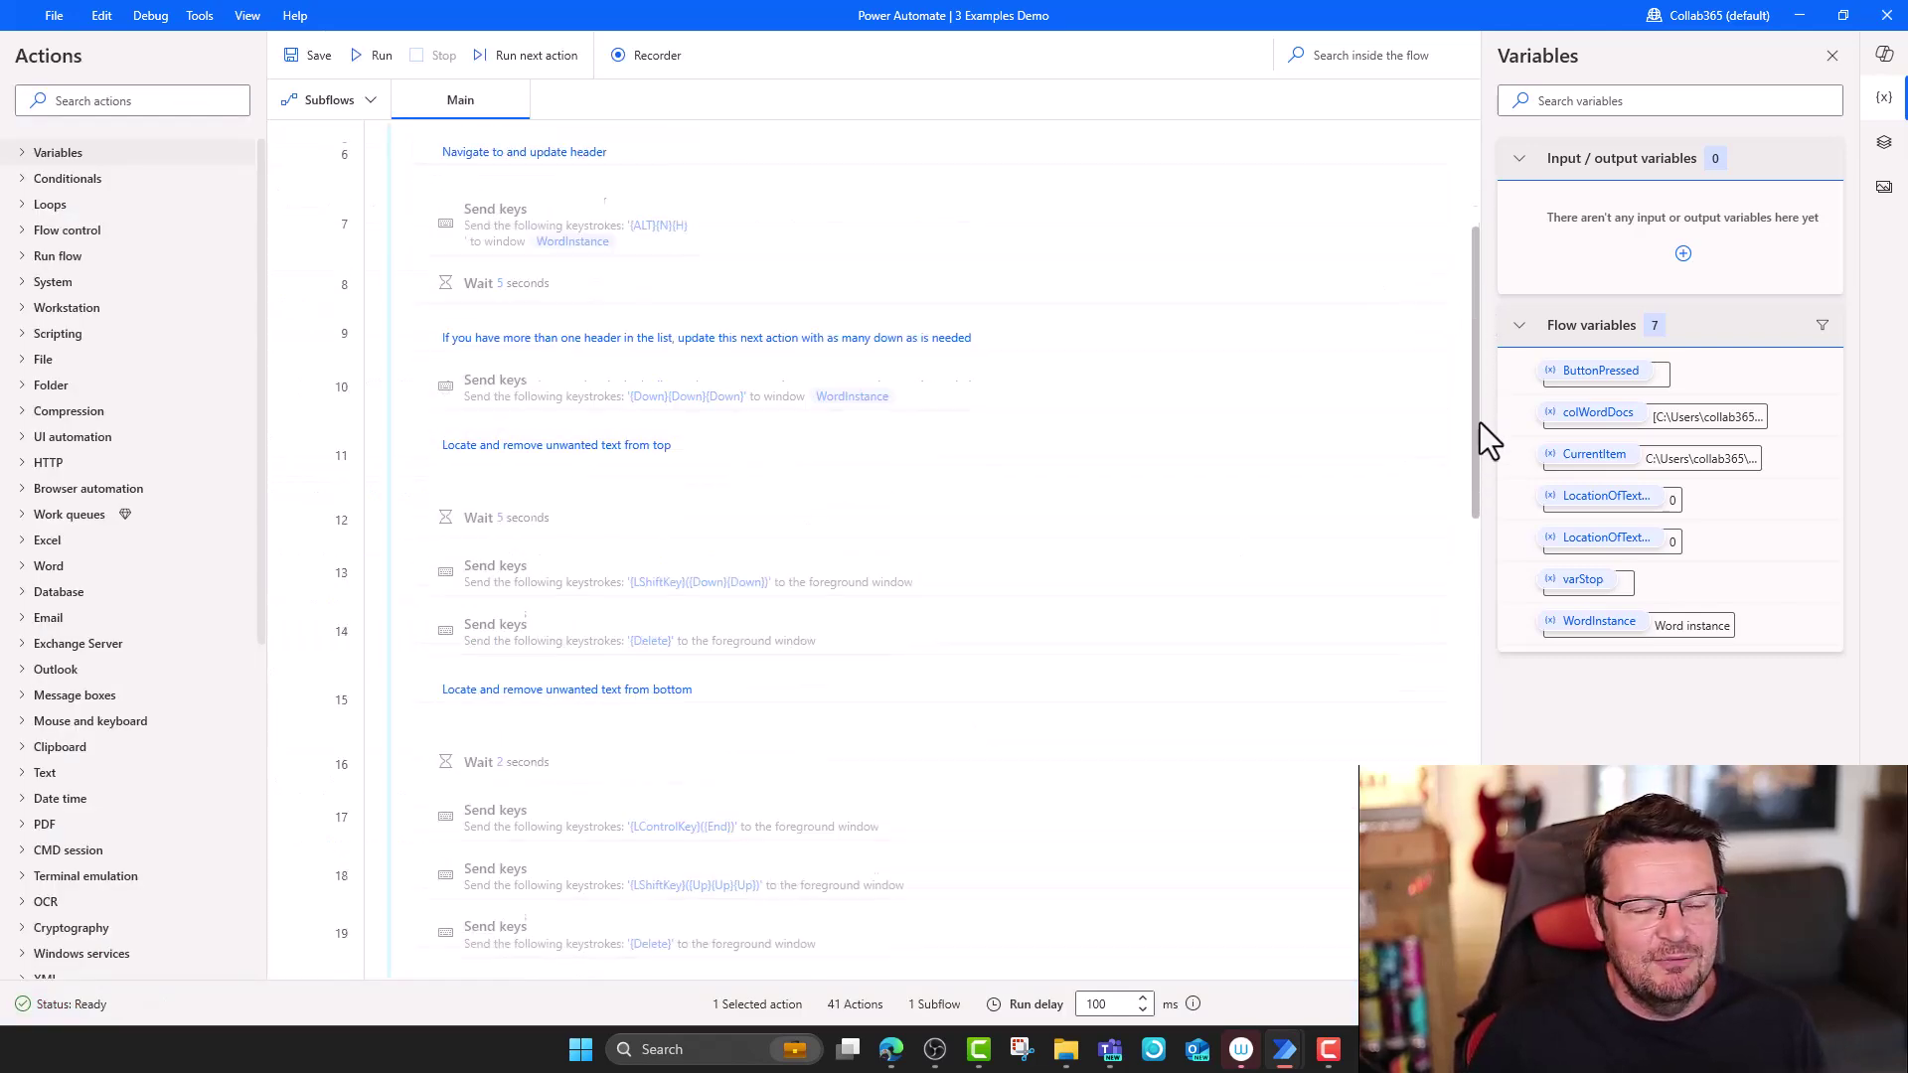
scroll(1480, 421, down, 6)
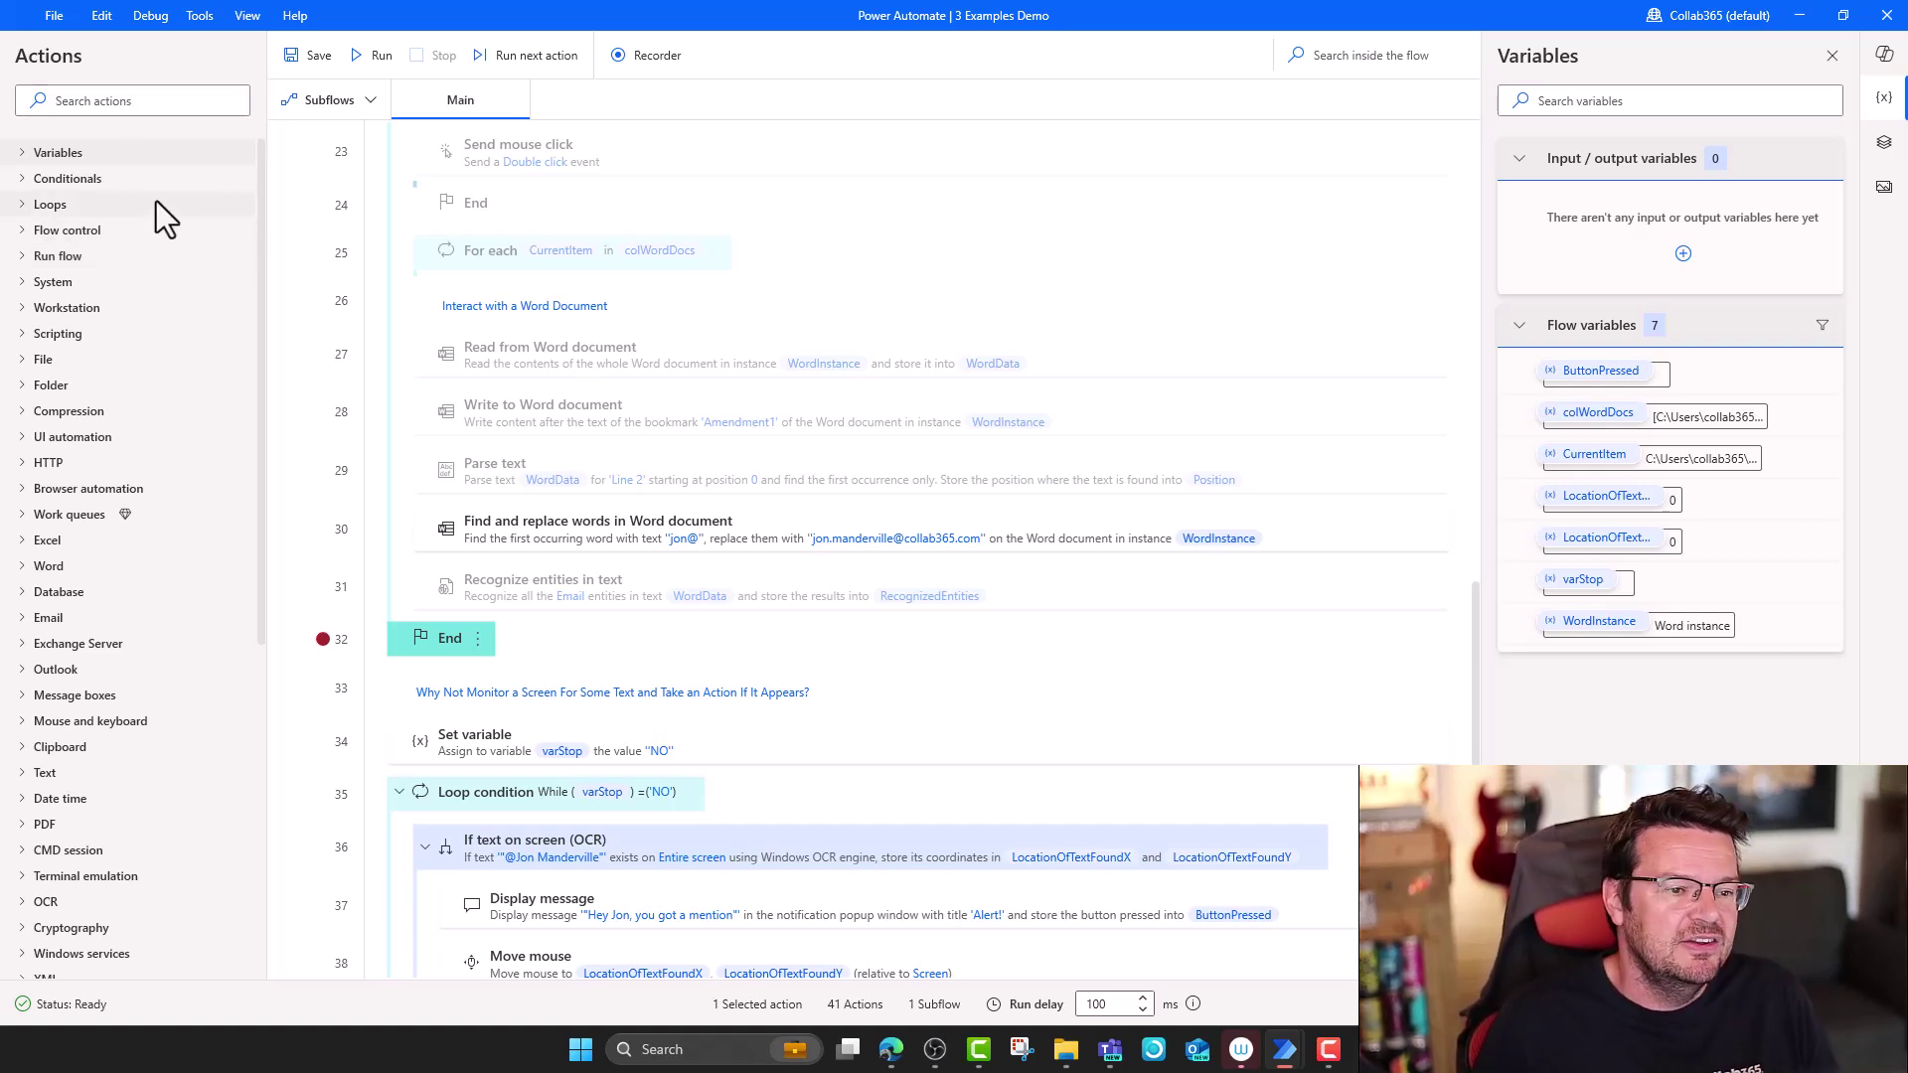
Check the Find and replace step's options, then review the trimmed 36-action flow
right_click(1435, 527)
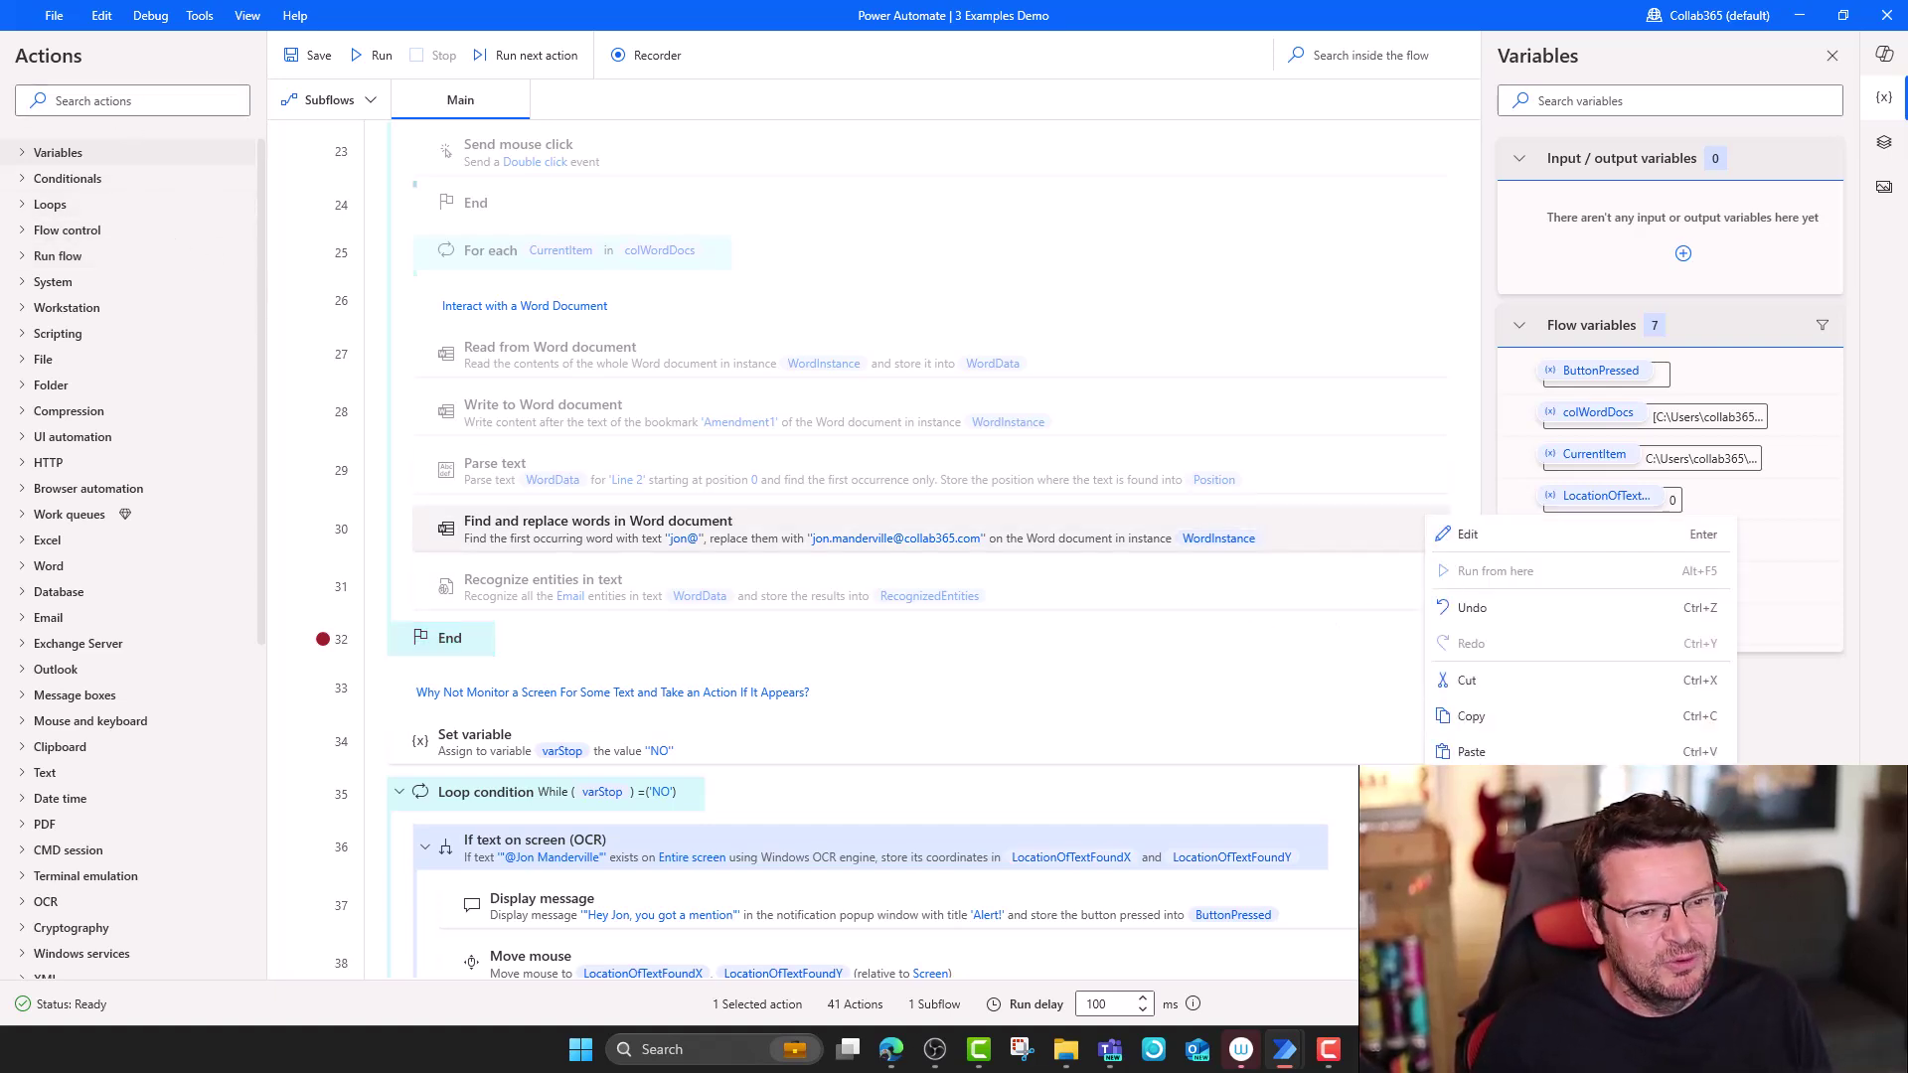
key(Escape)
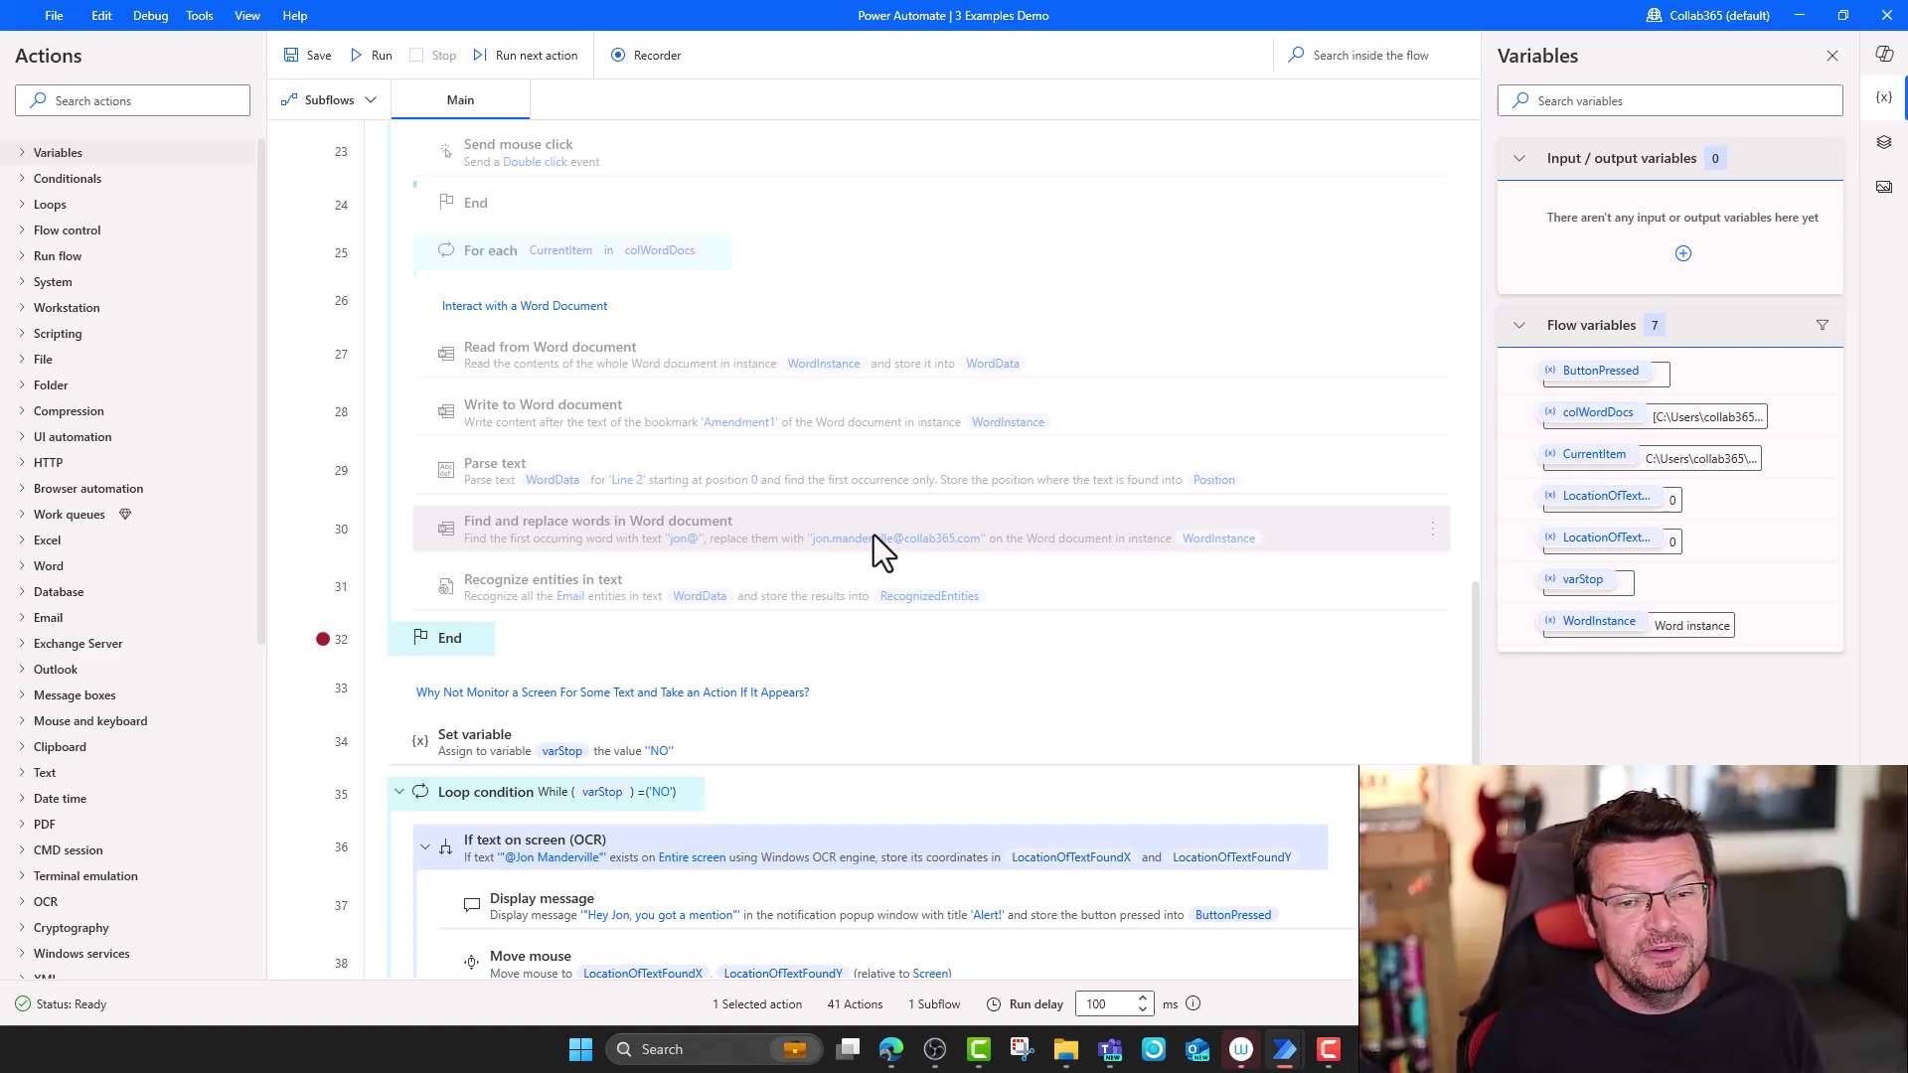
scroll(873, 535, up, 3)
scroll(1238, 559, down, 2)
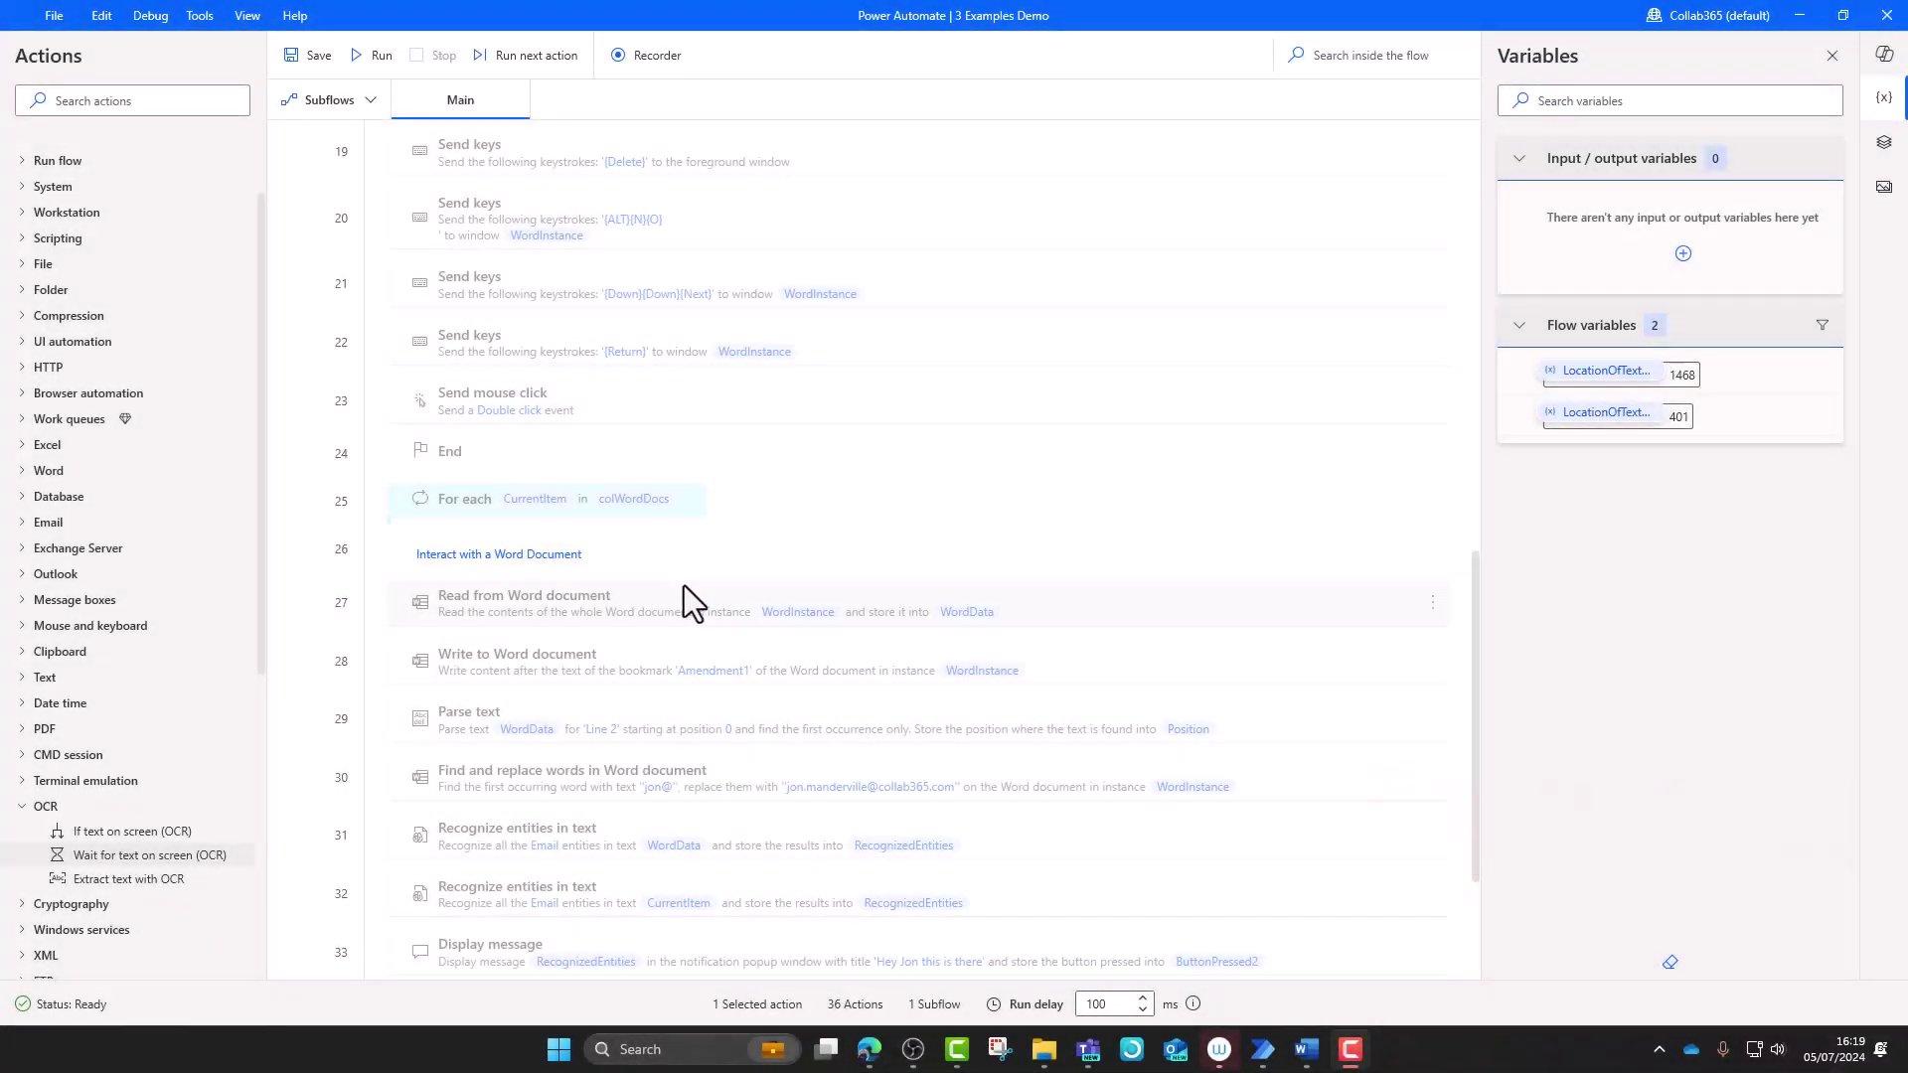
Delete the Recognize entities step that scans WordData (row 31) for emails
scroll(773, 588, down, 3)
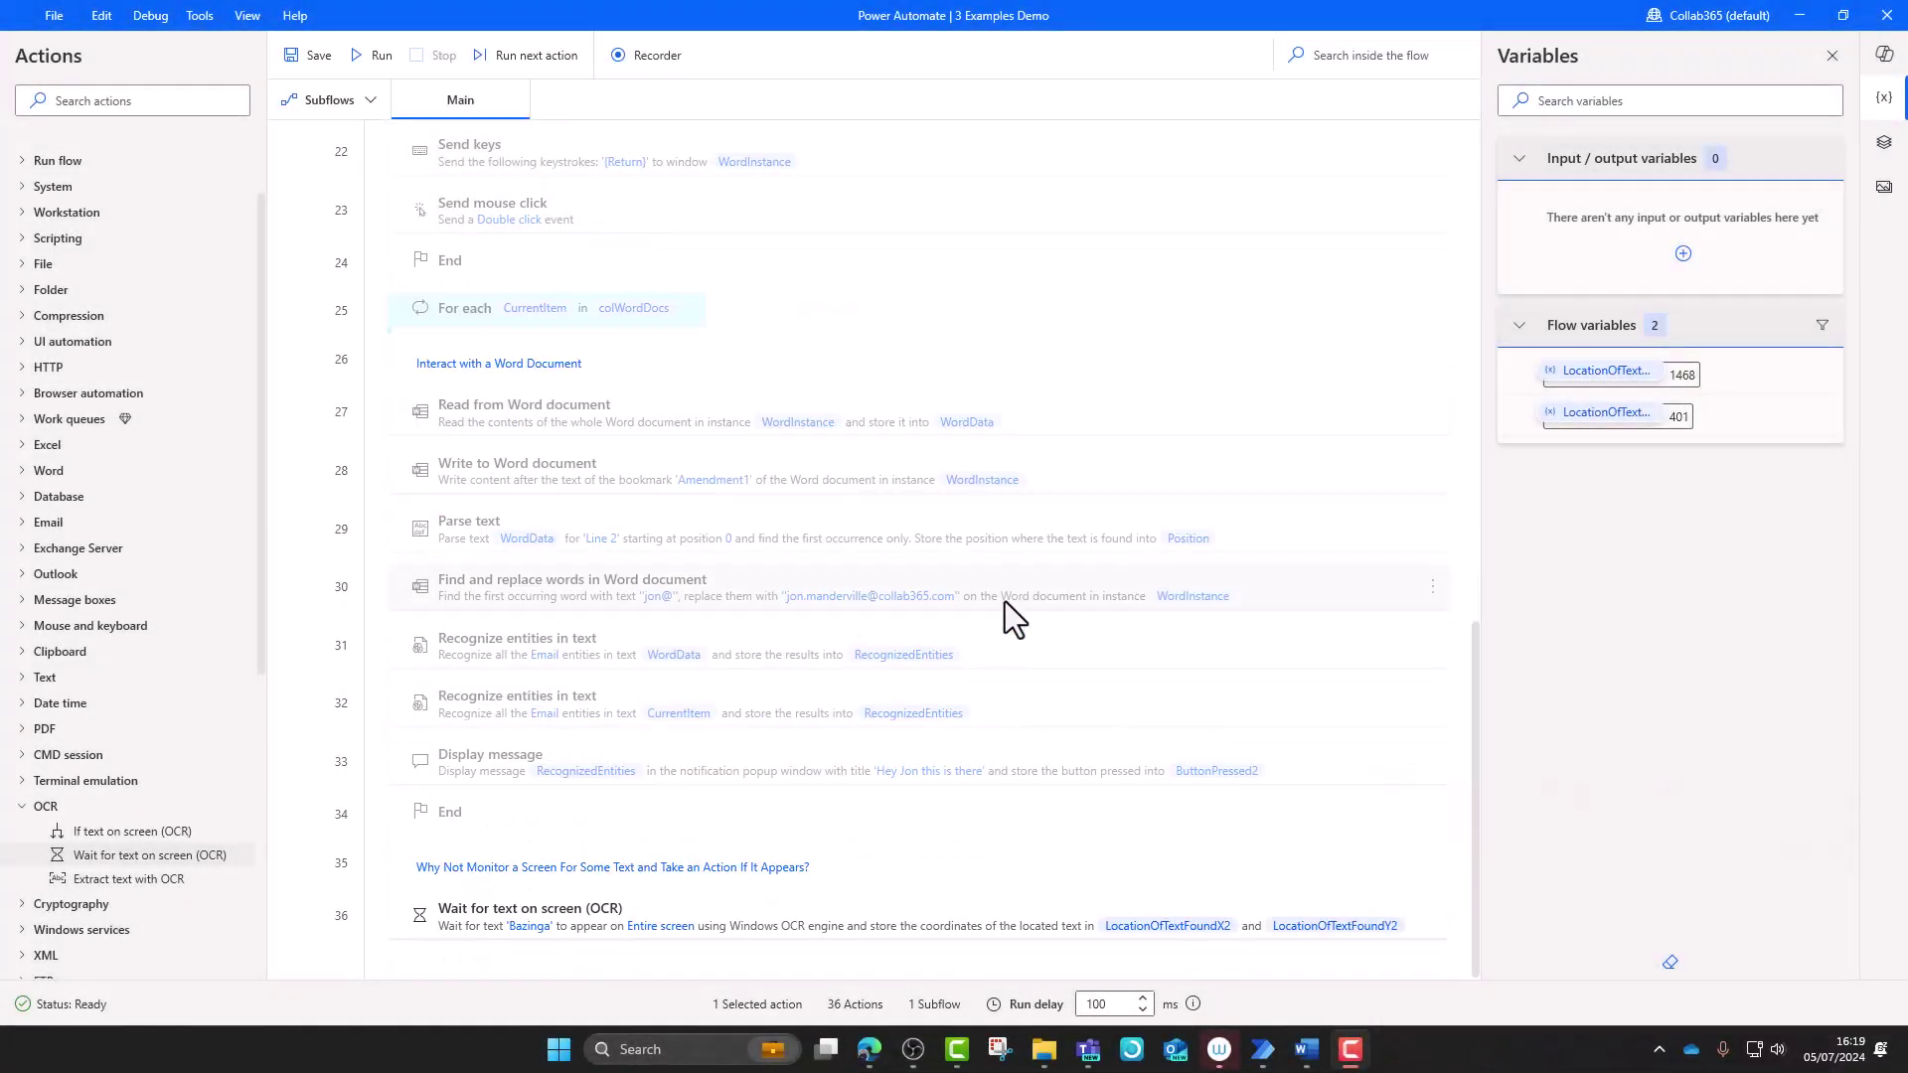
scroll(502, 473, up, 1)
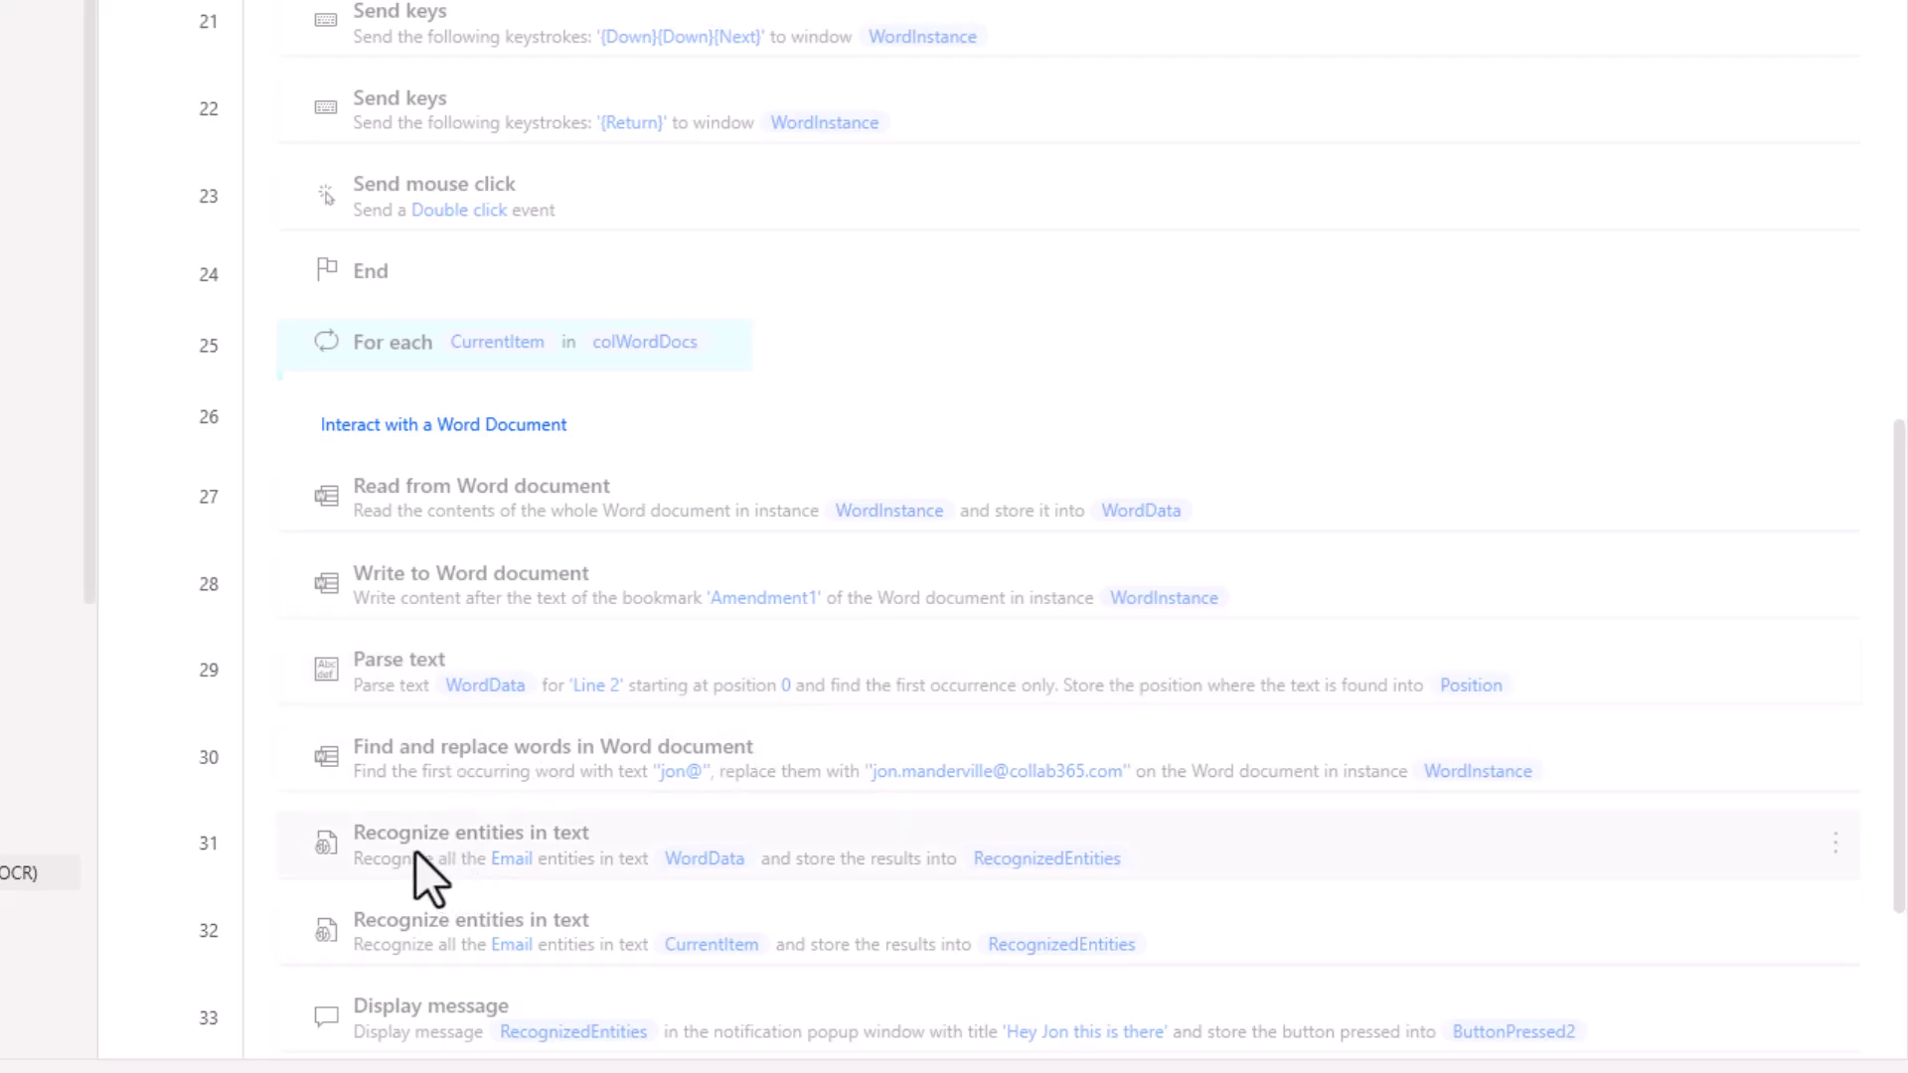
click(1836, 840)
key(Escape)
key(Delete)
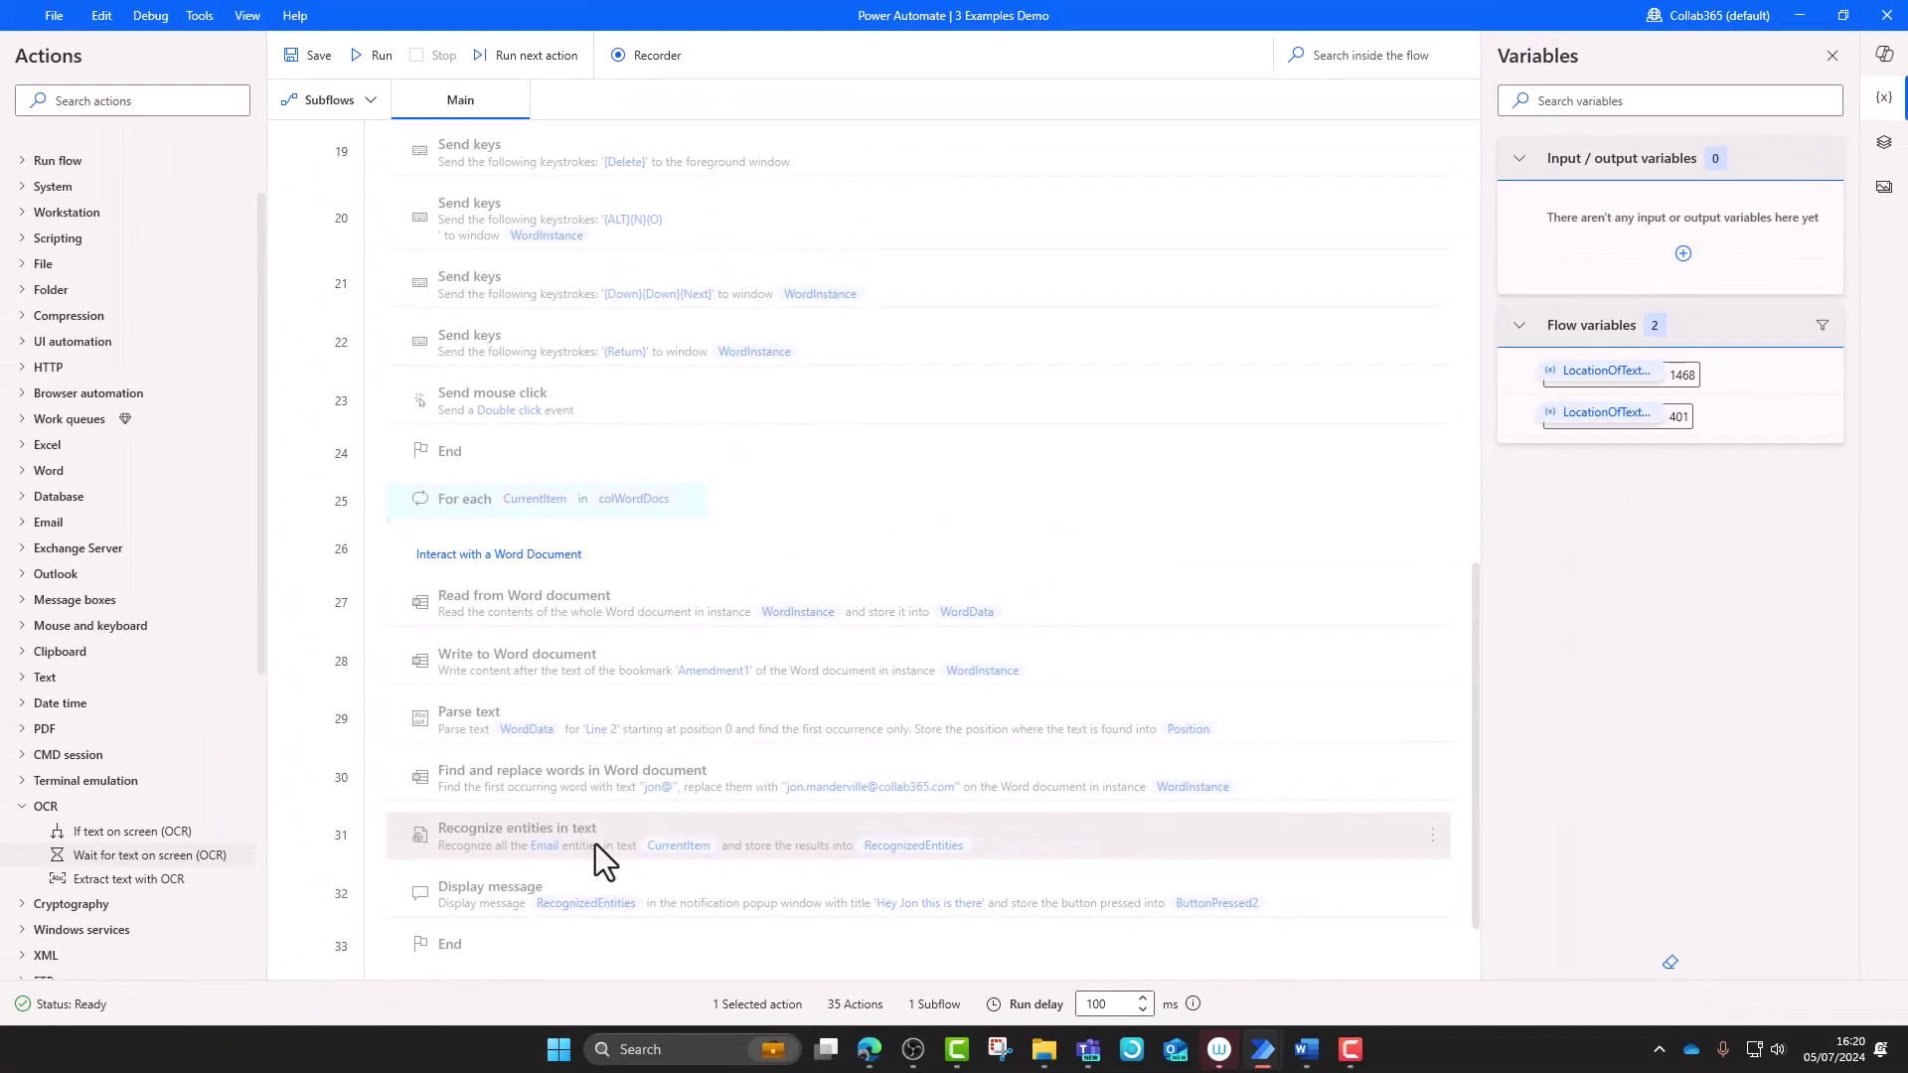
double_click(594, 842)
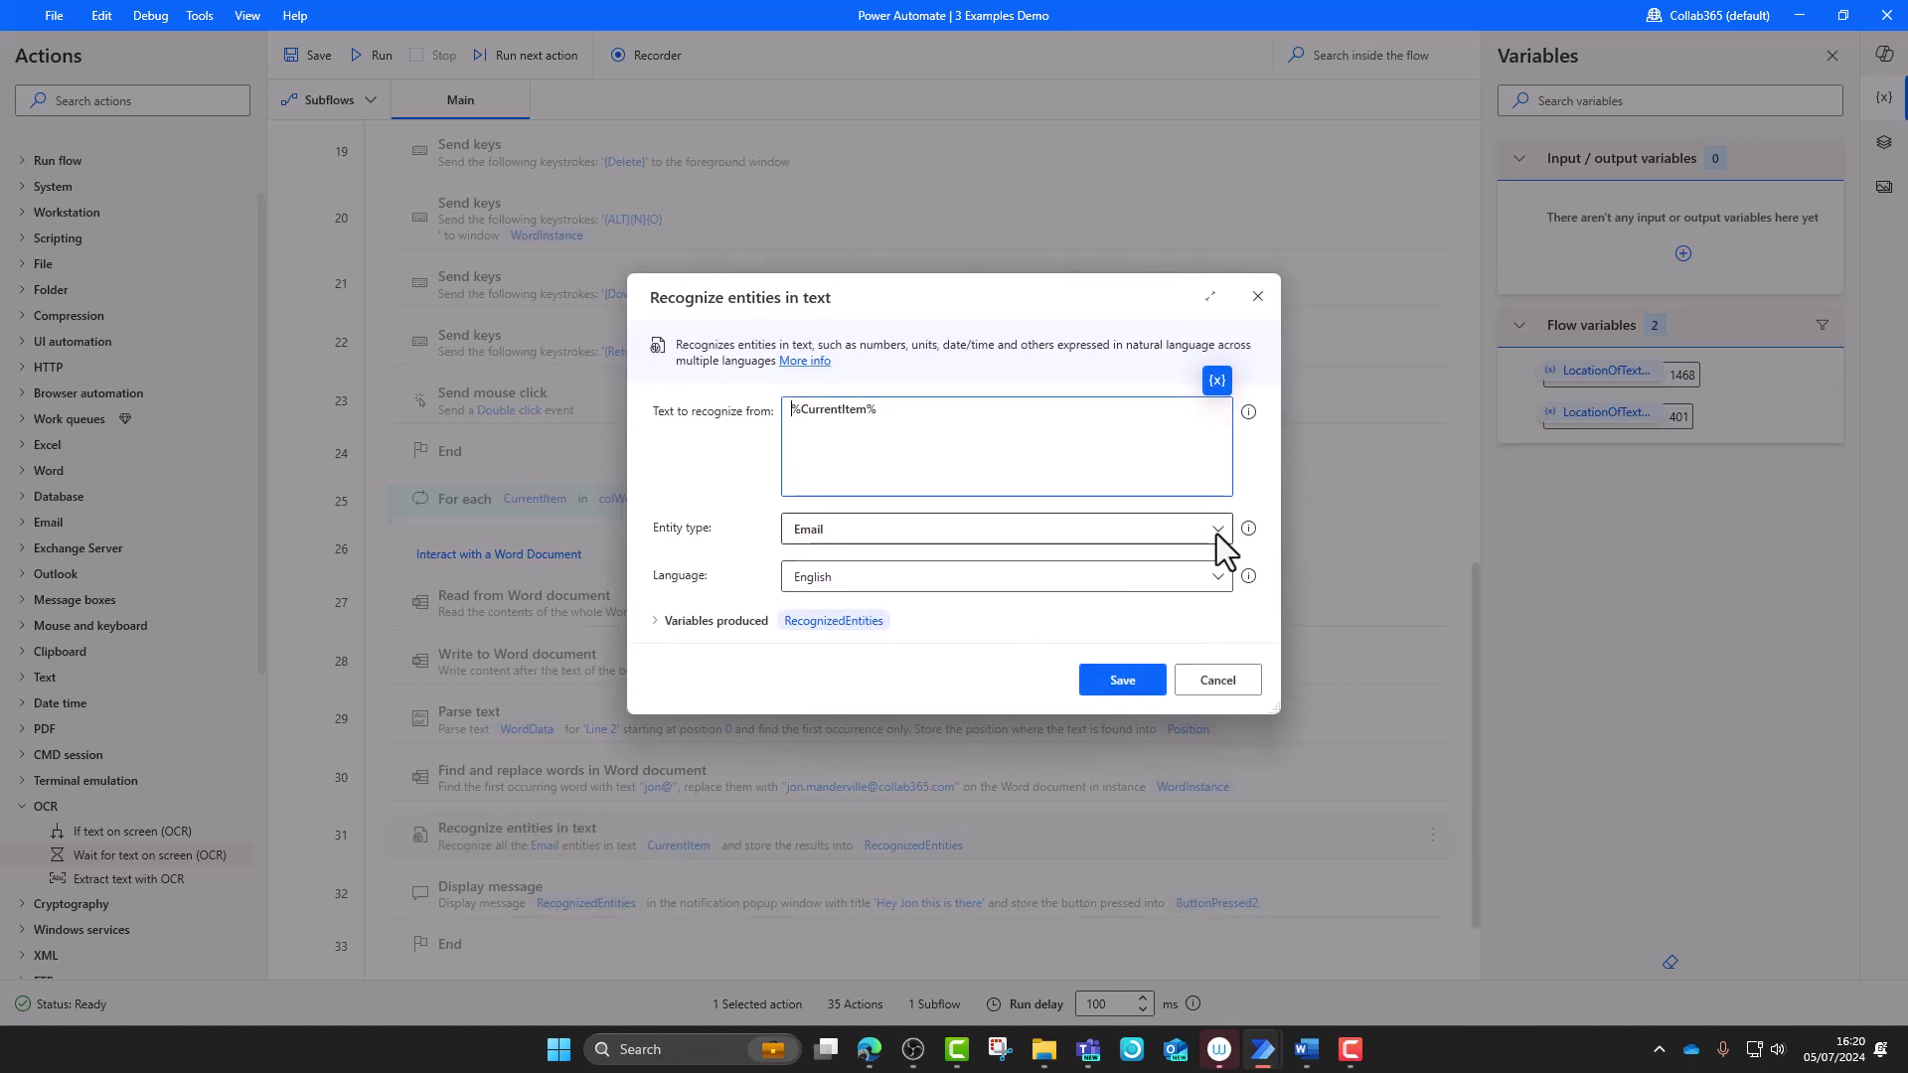
click(1216, 532)
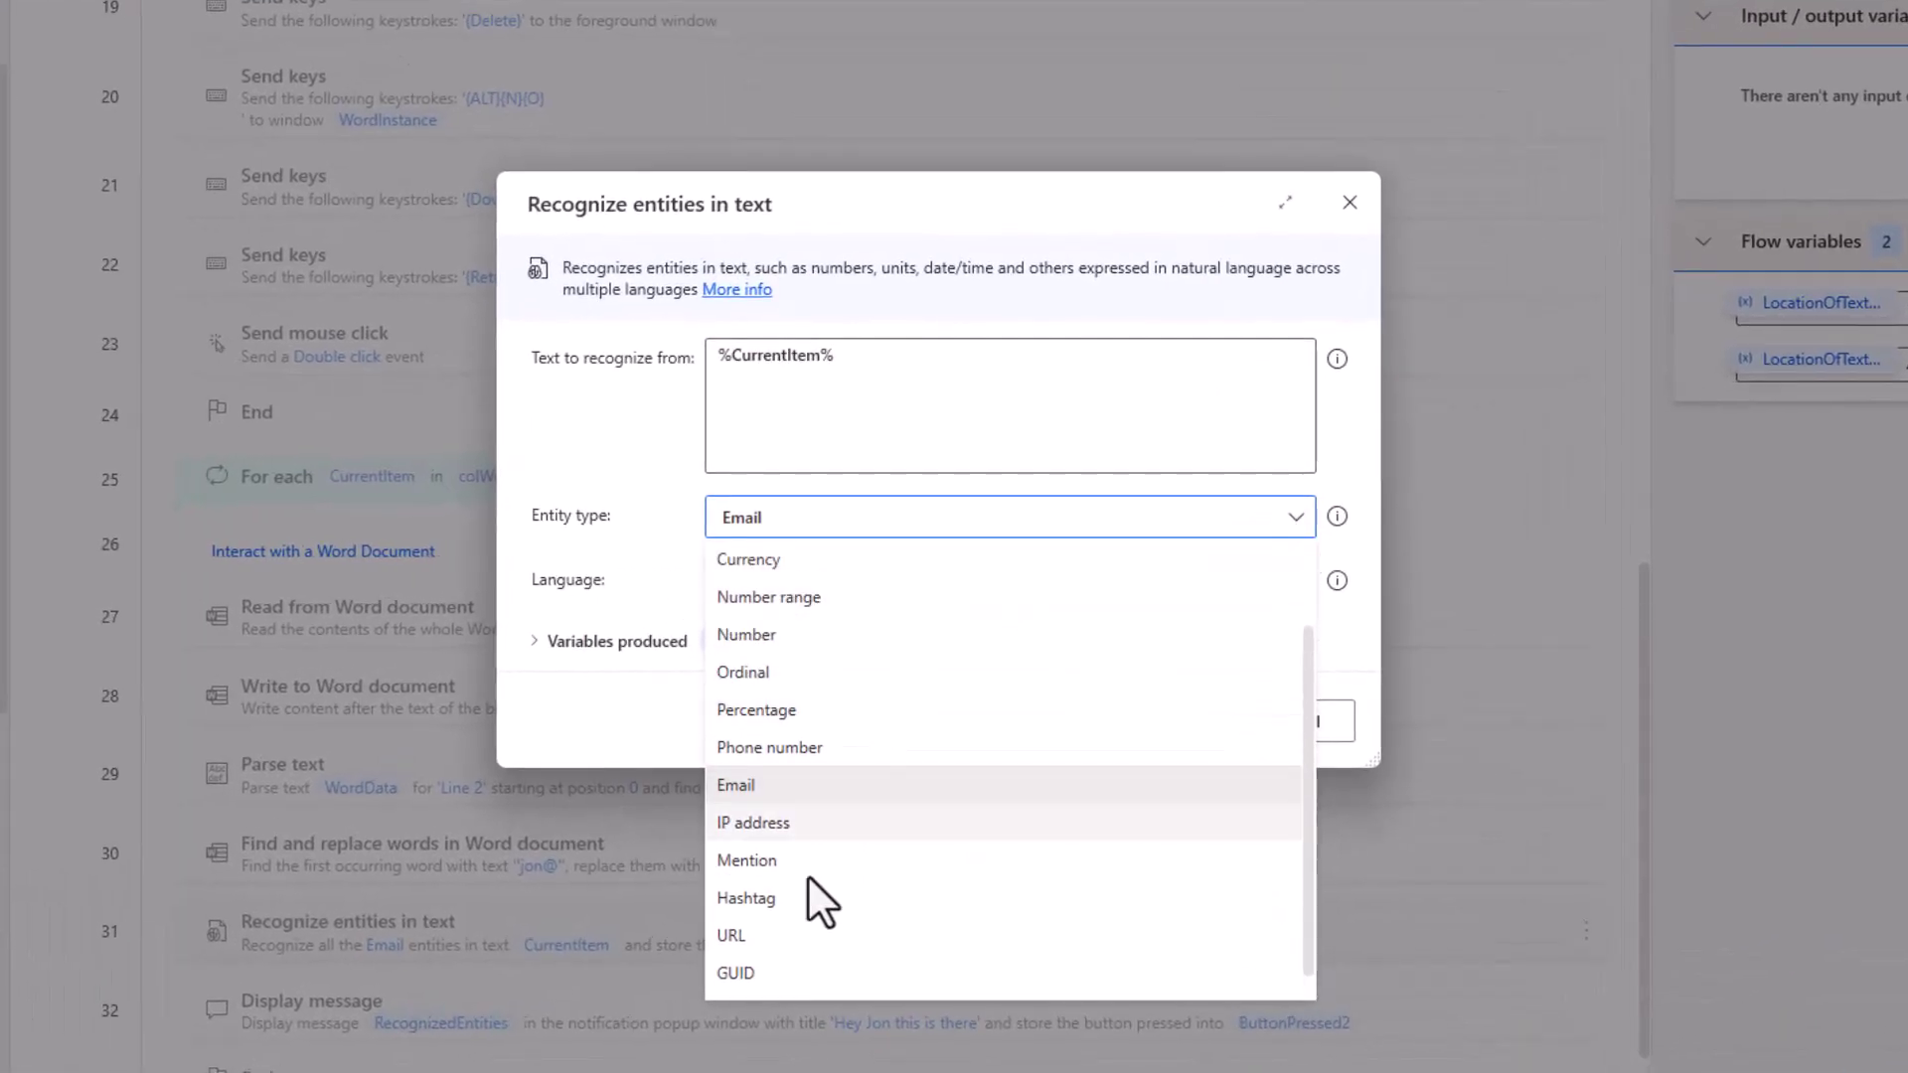
scroll(800, 904, down, 1)
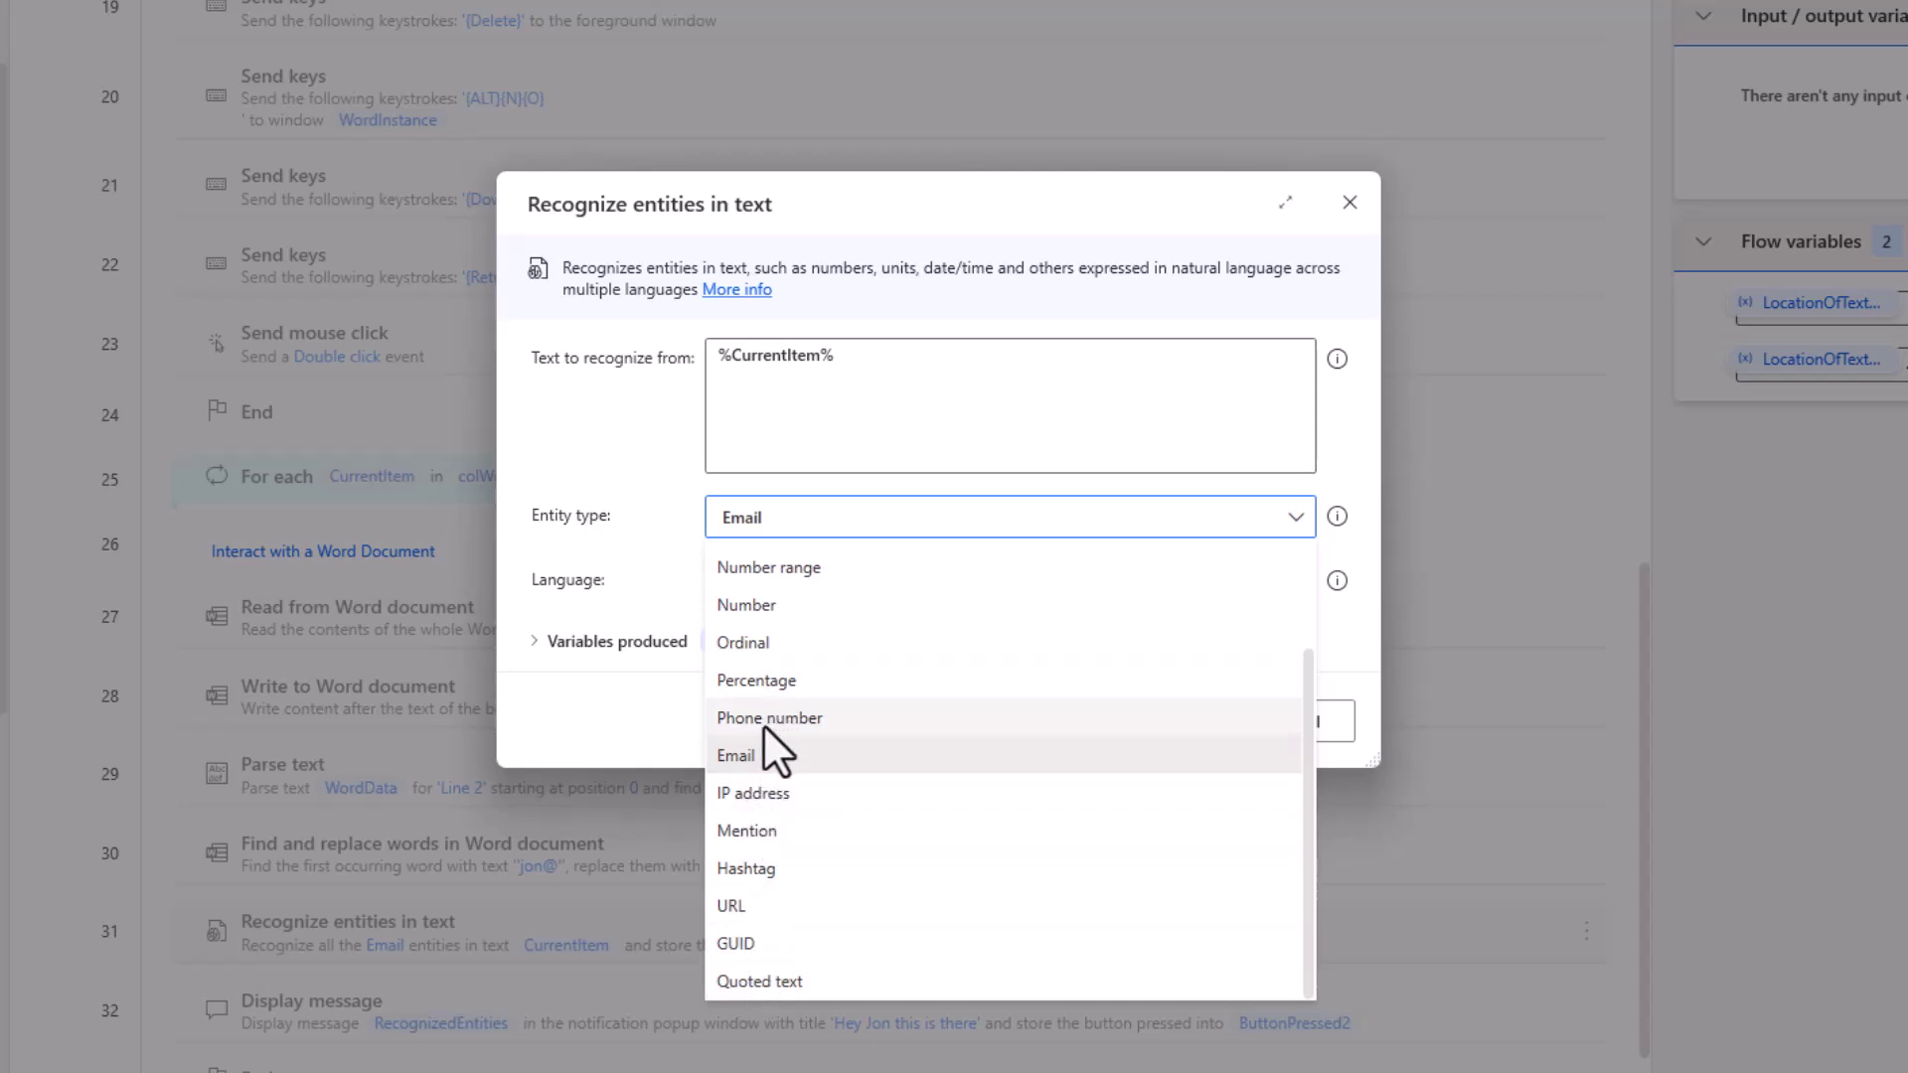
click(760, 755)
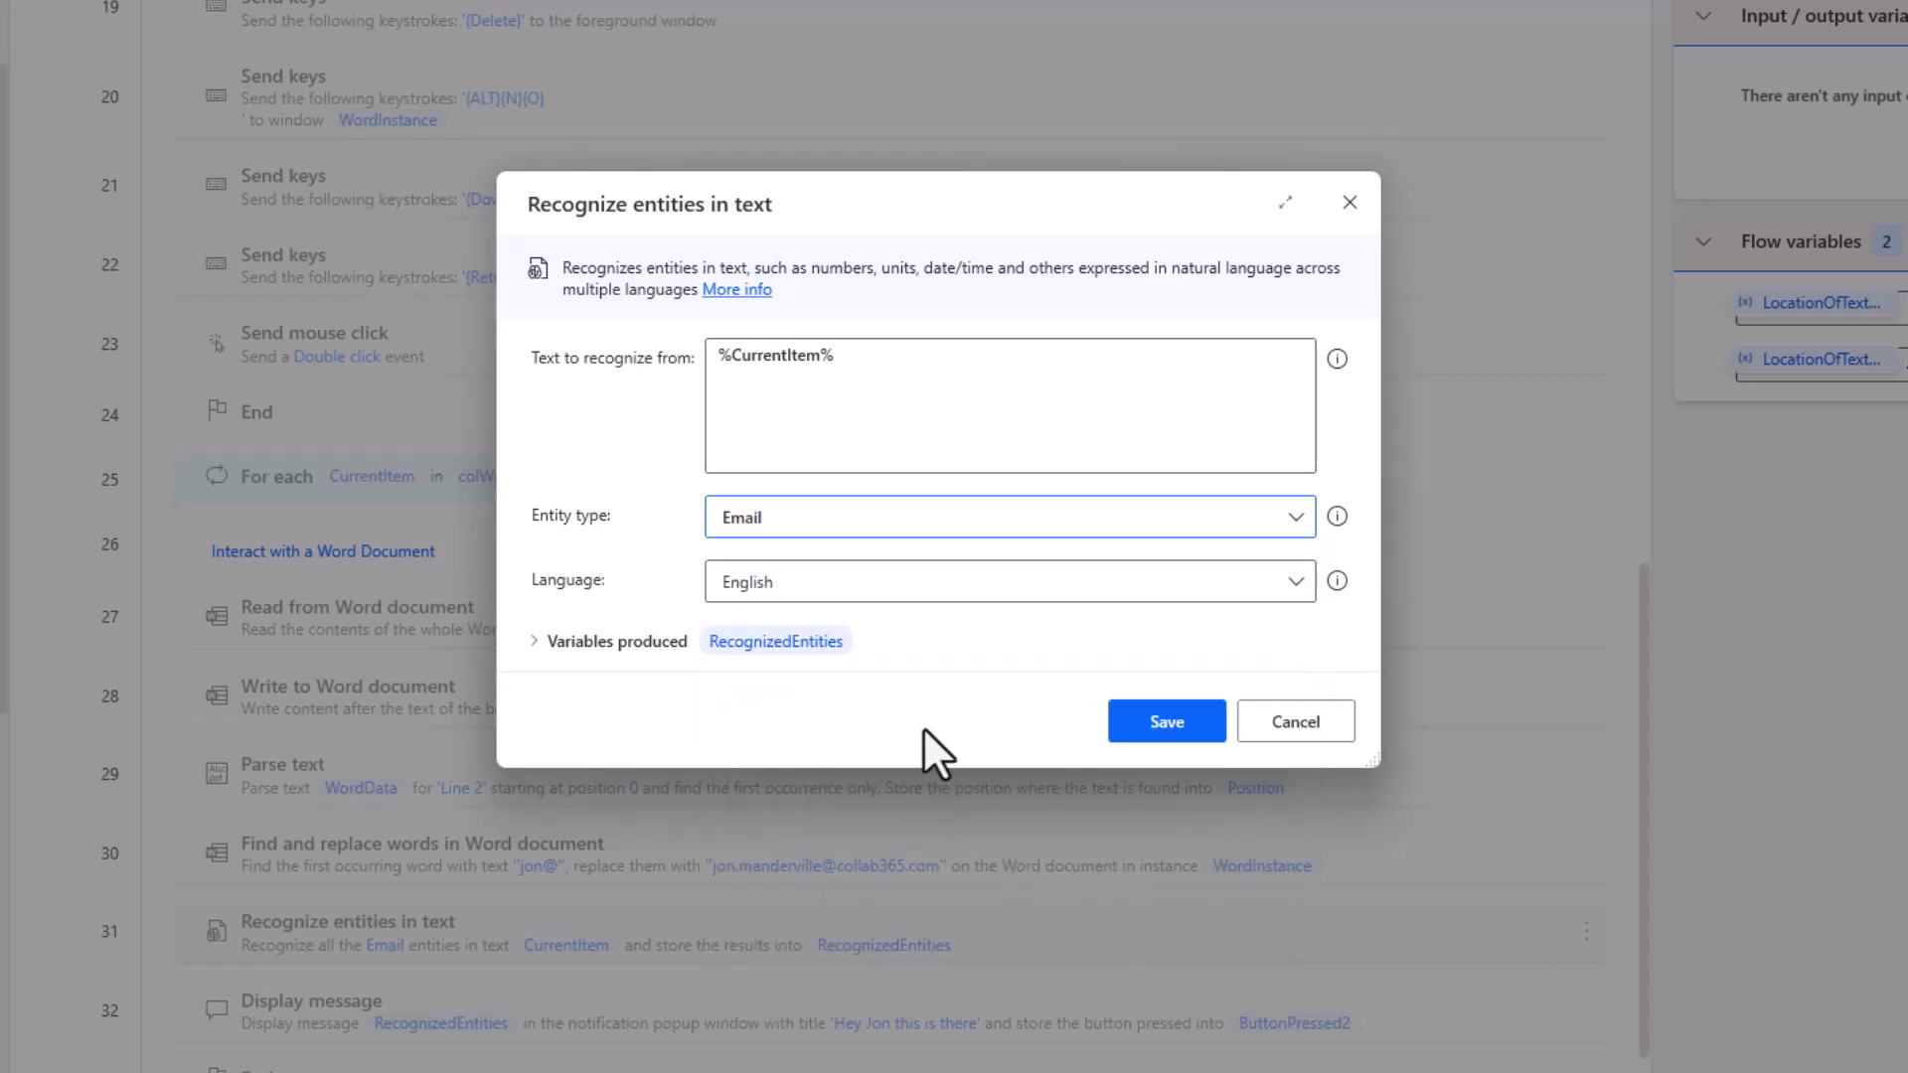
click(1142, 721)
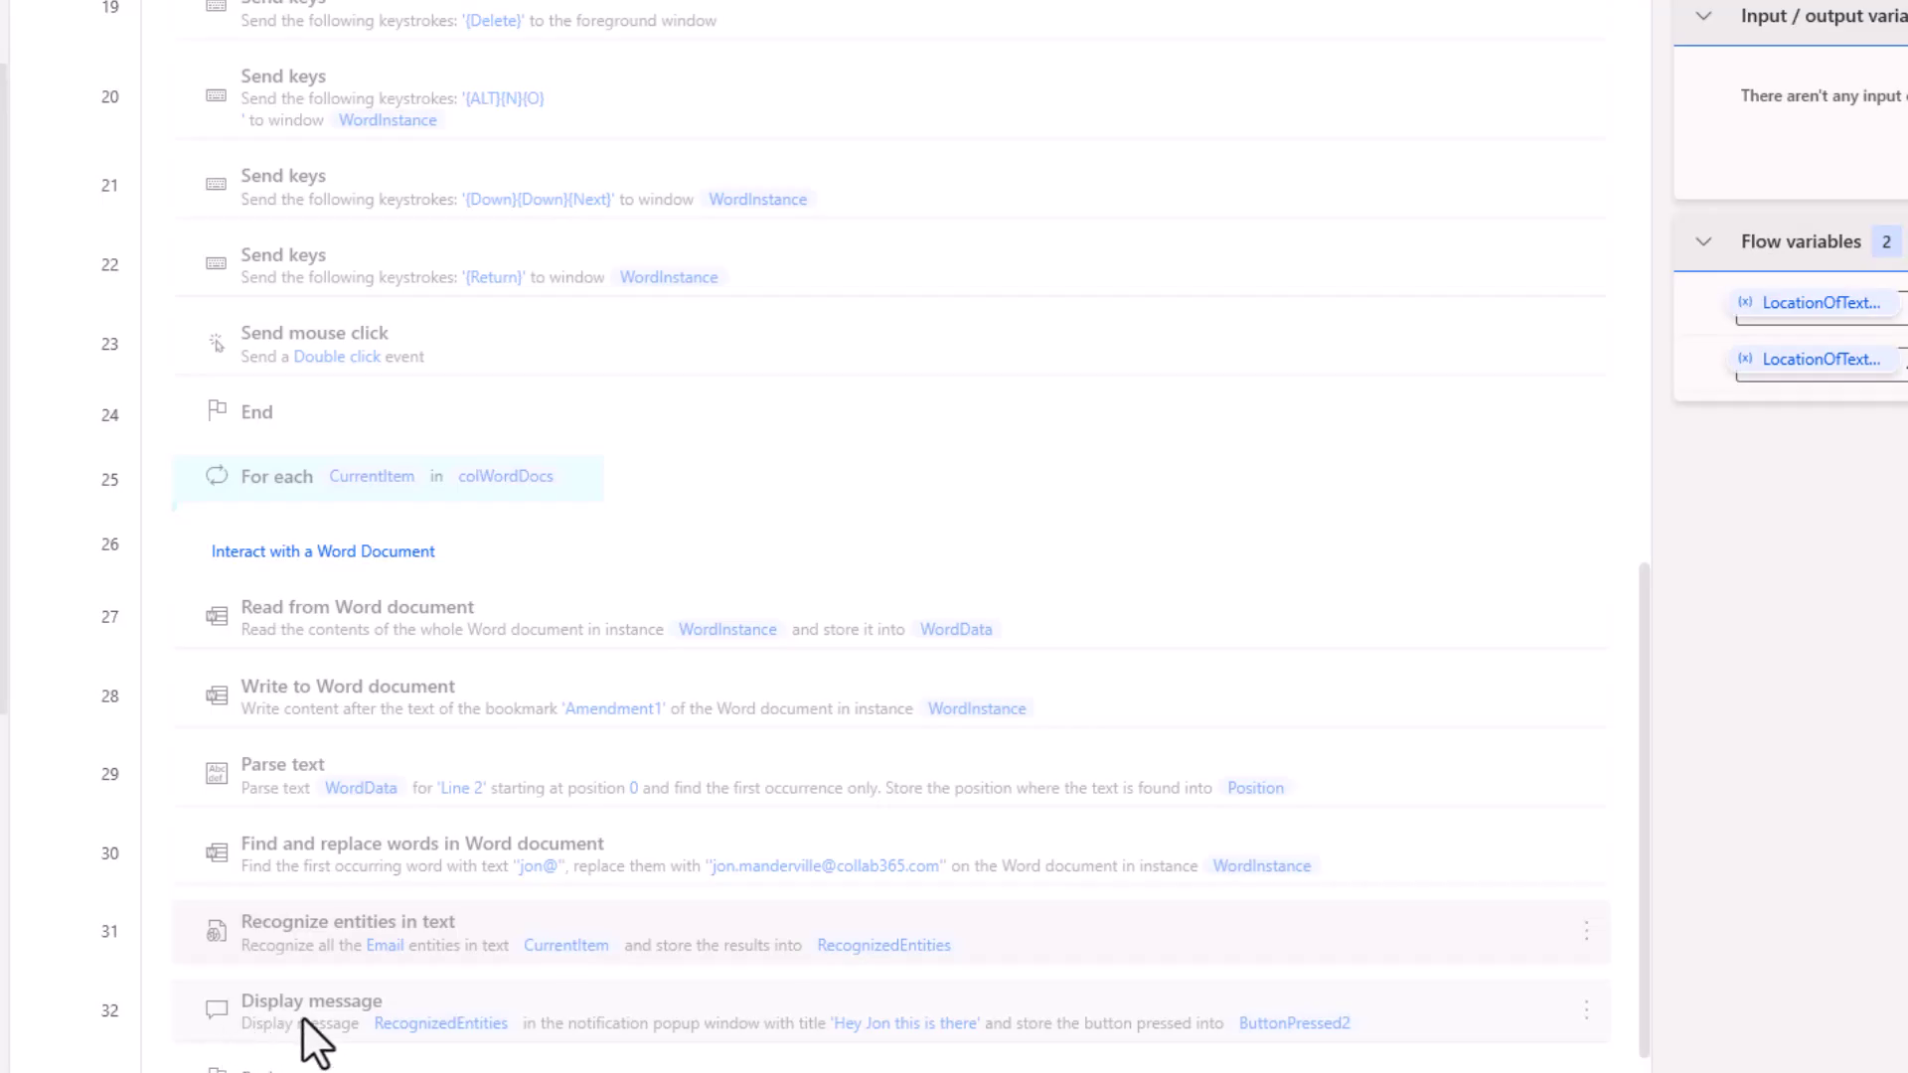
click(302, 1019)
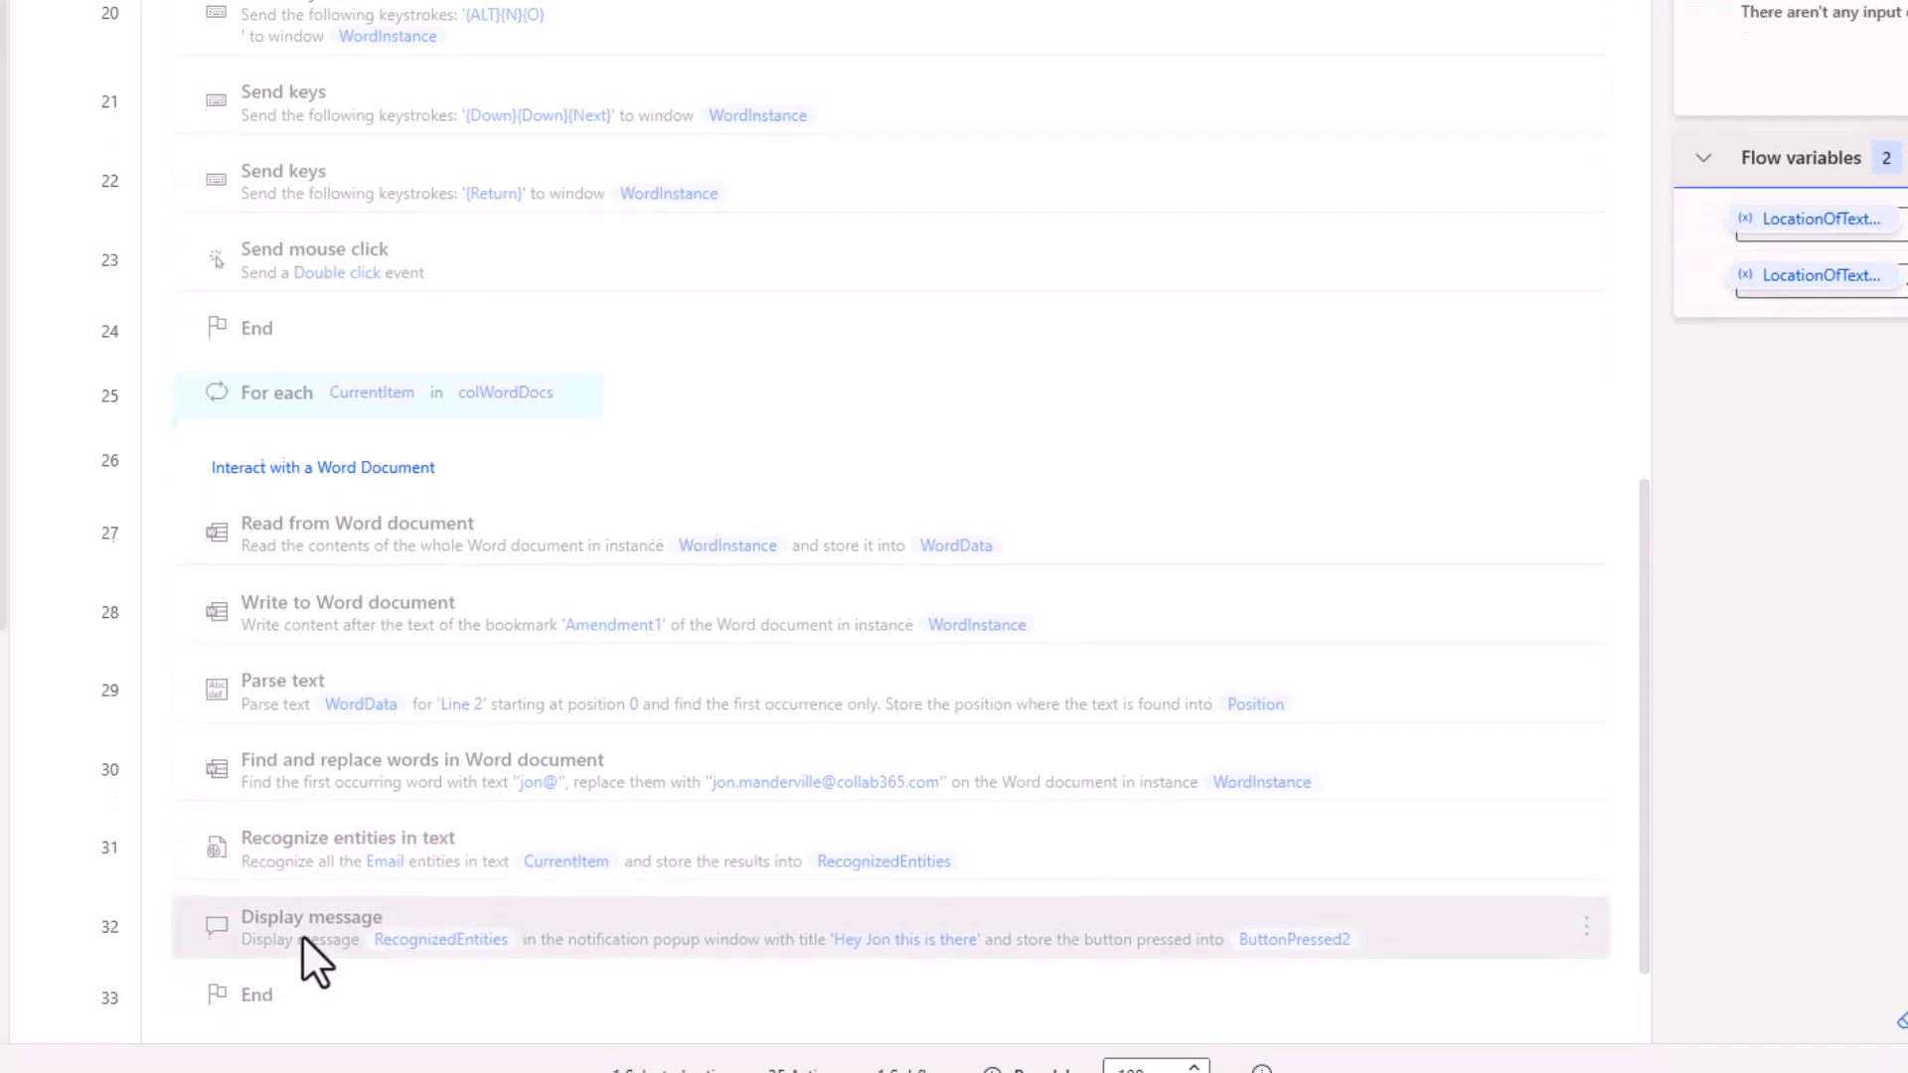
double_click(302, 1019)
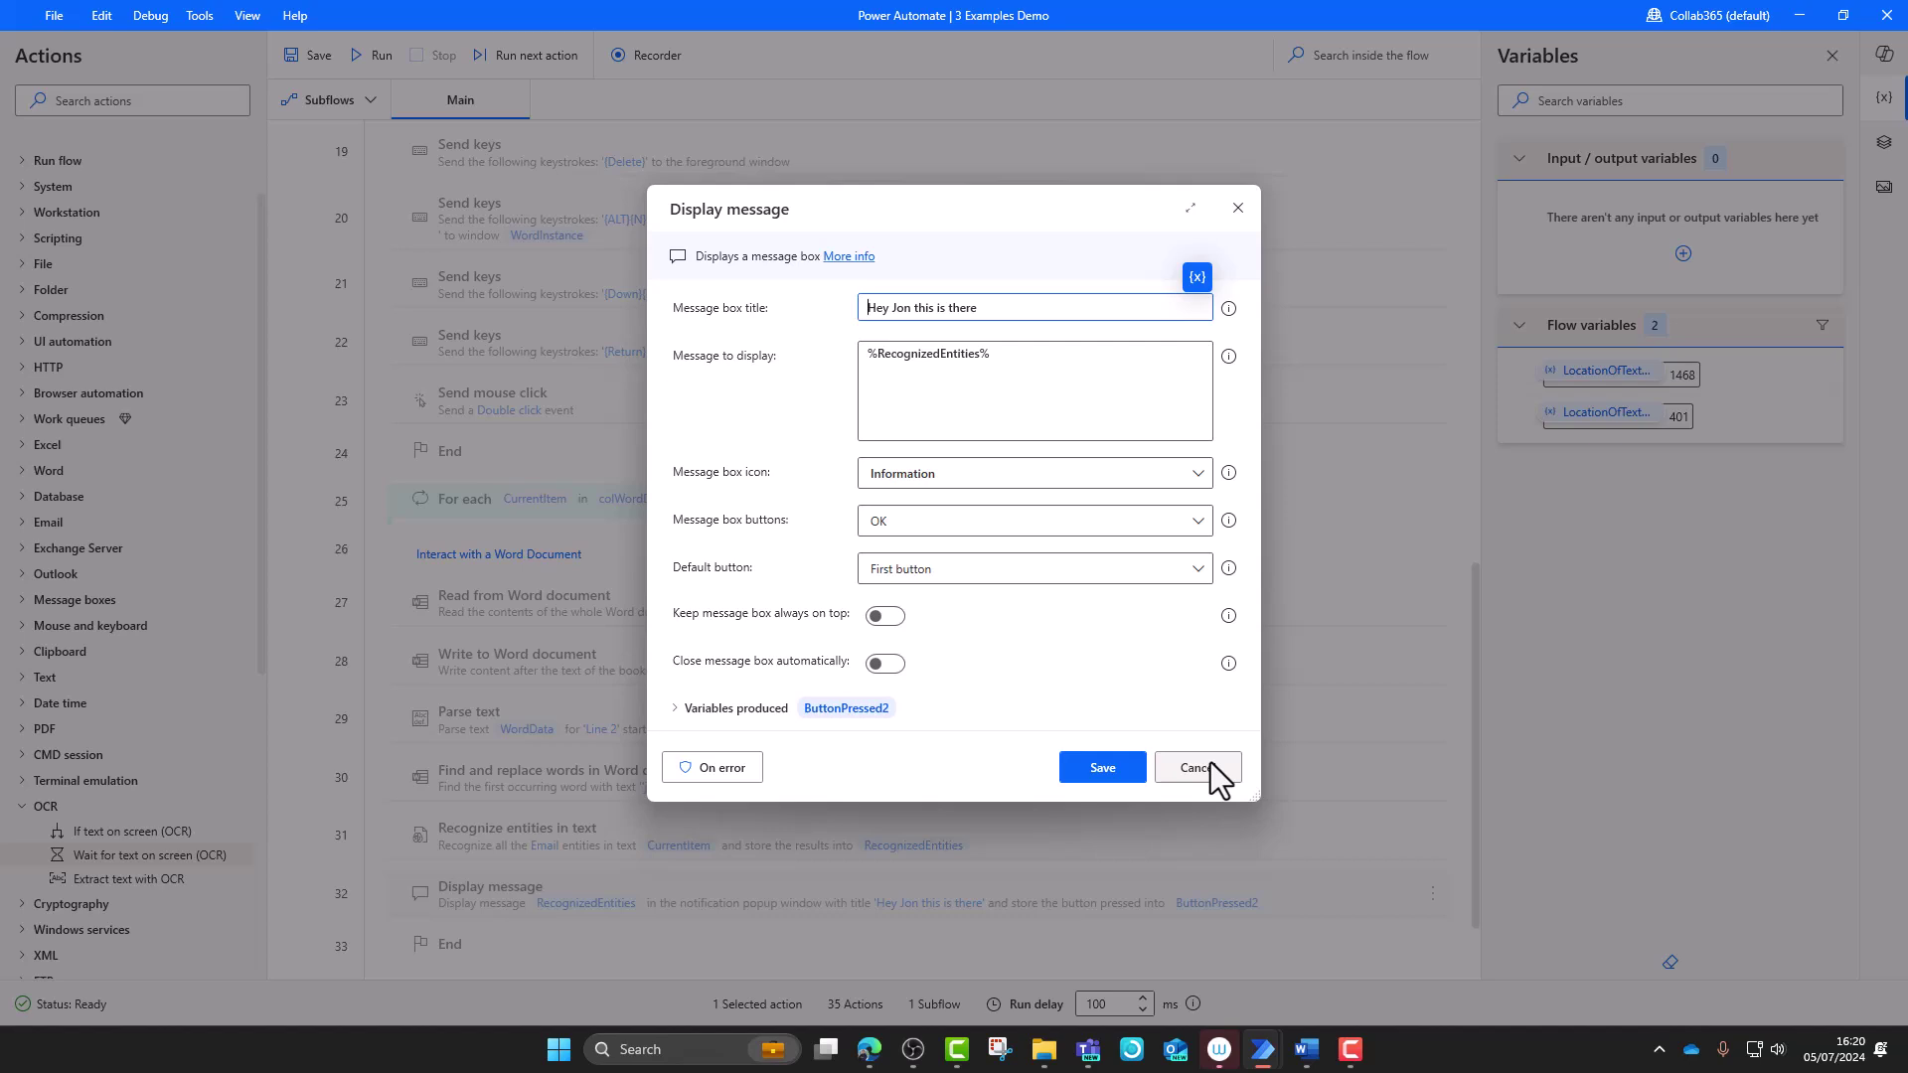
click(1202, 477)
click(1204, 476)
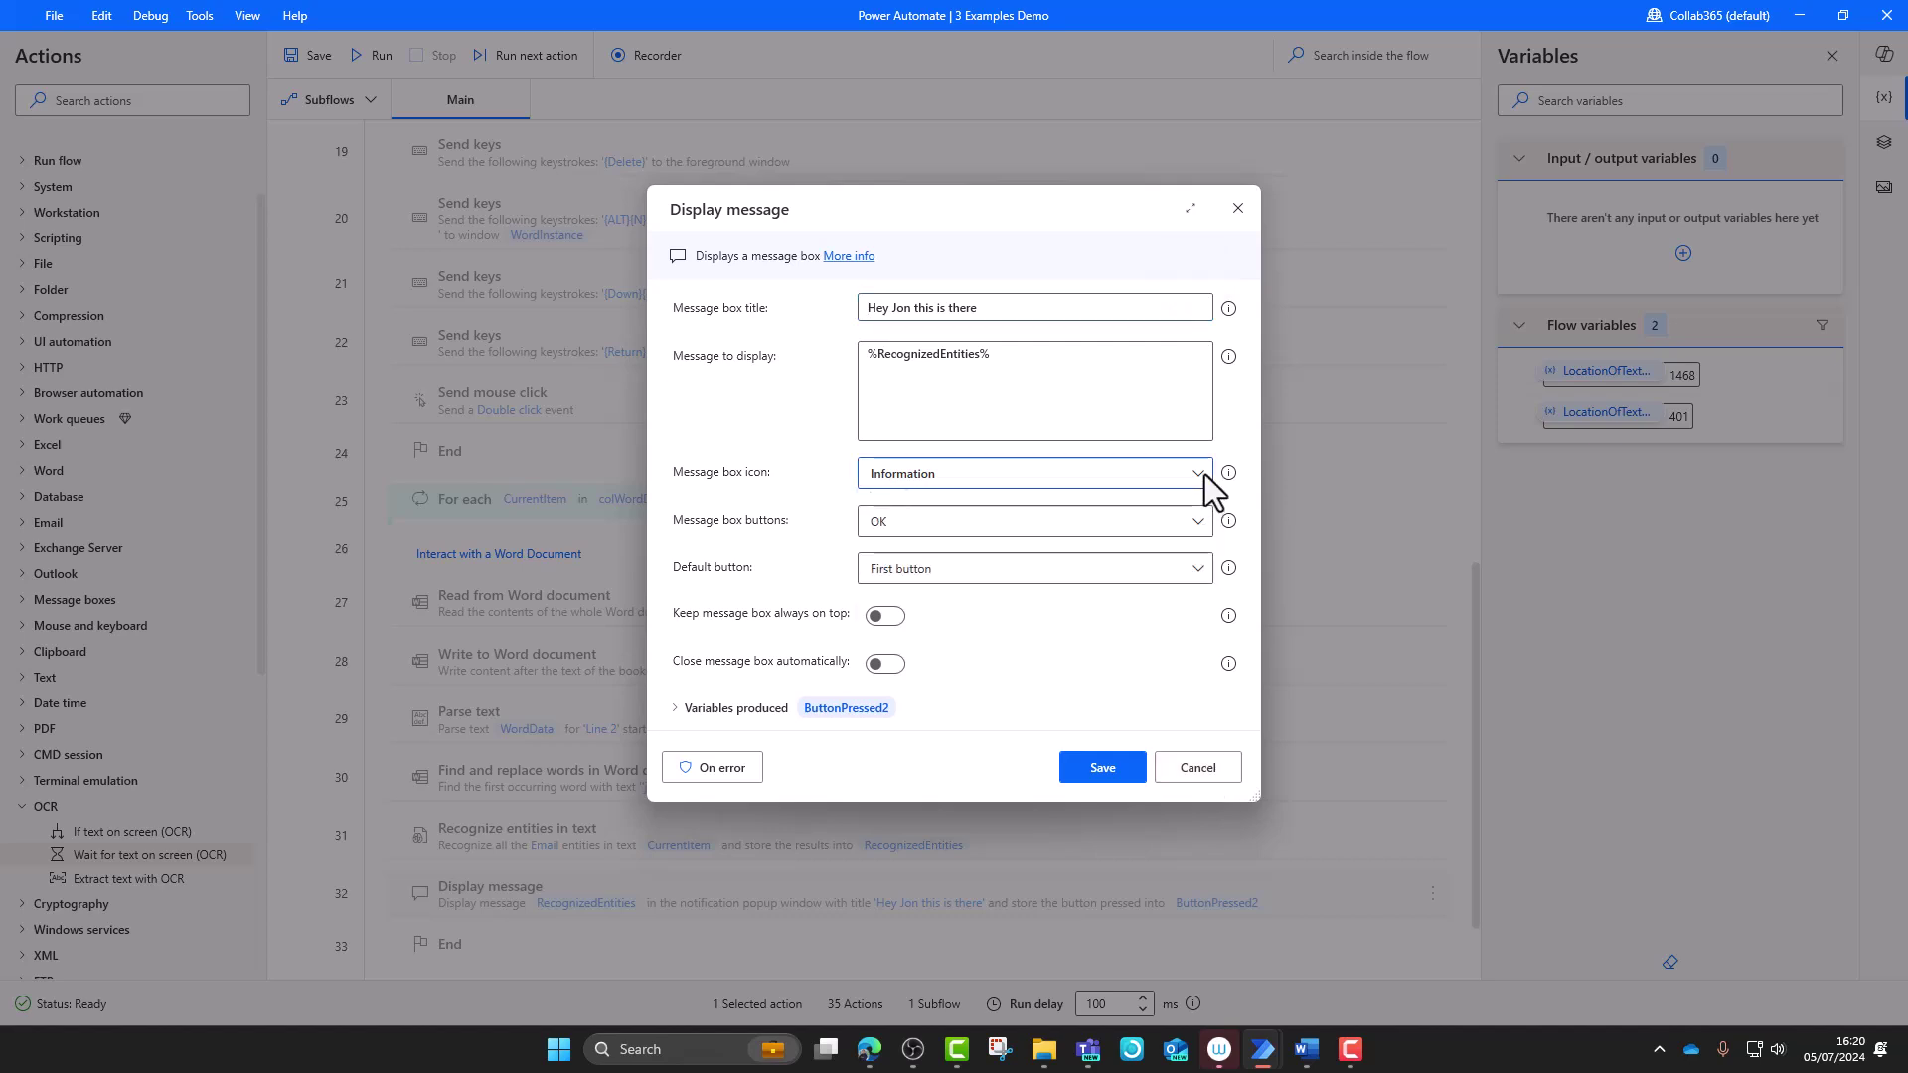
click(1200, 525)
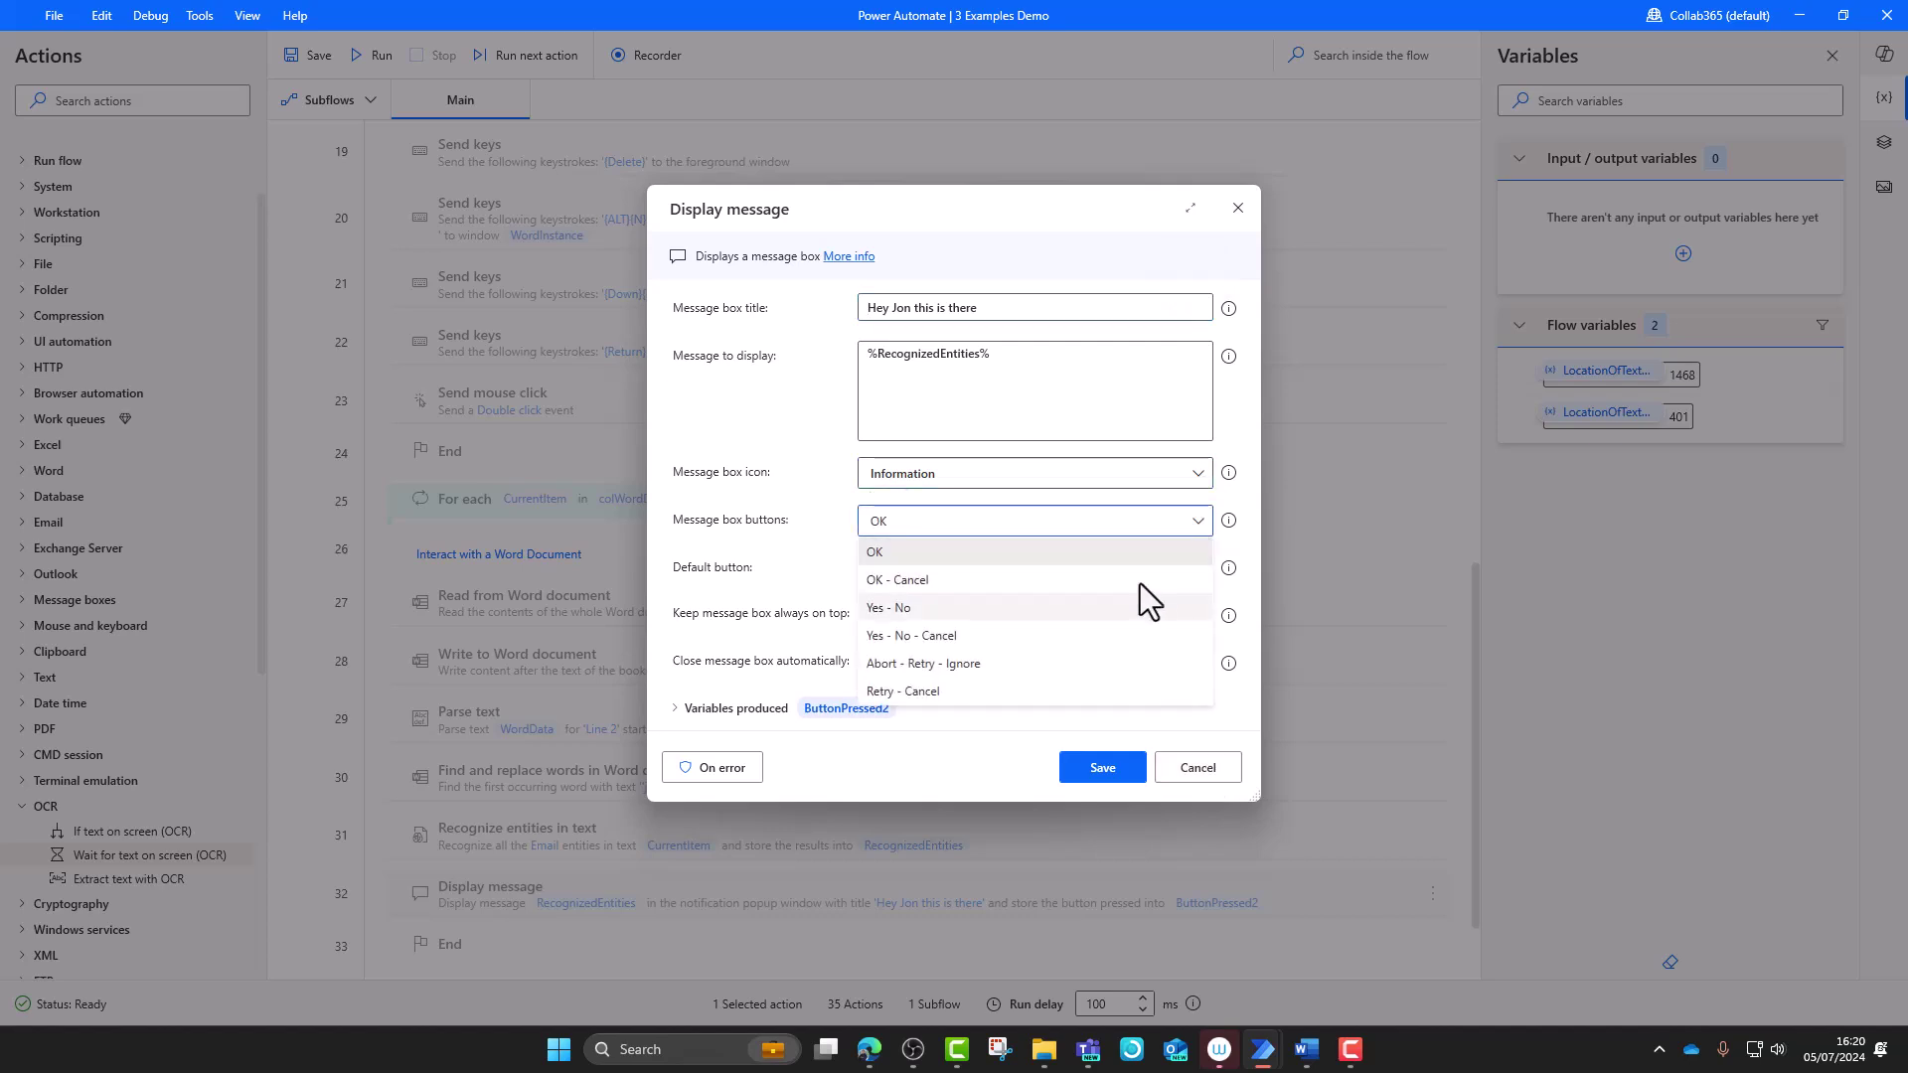
click(1234, 505)
click(1199, 770)
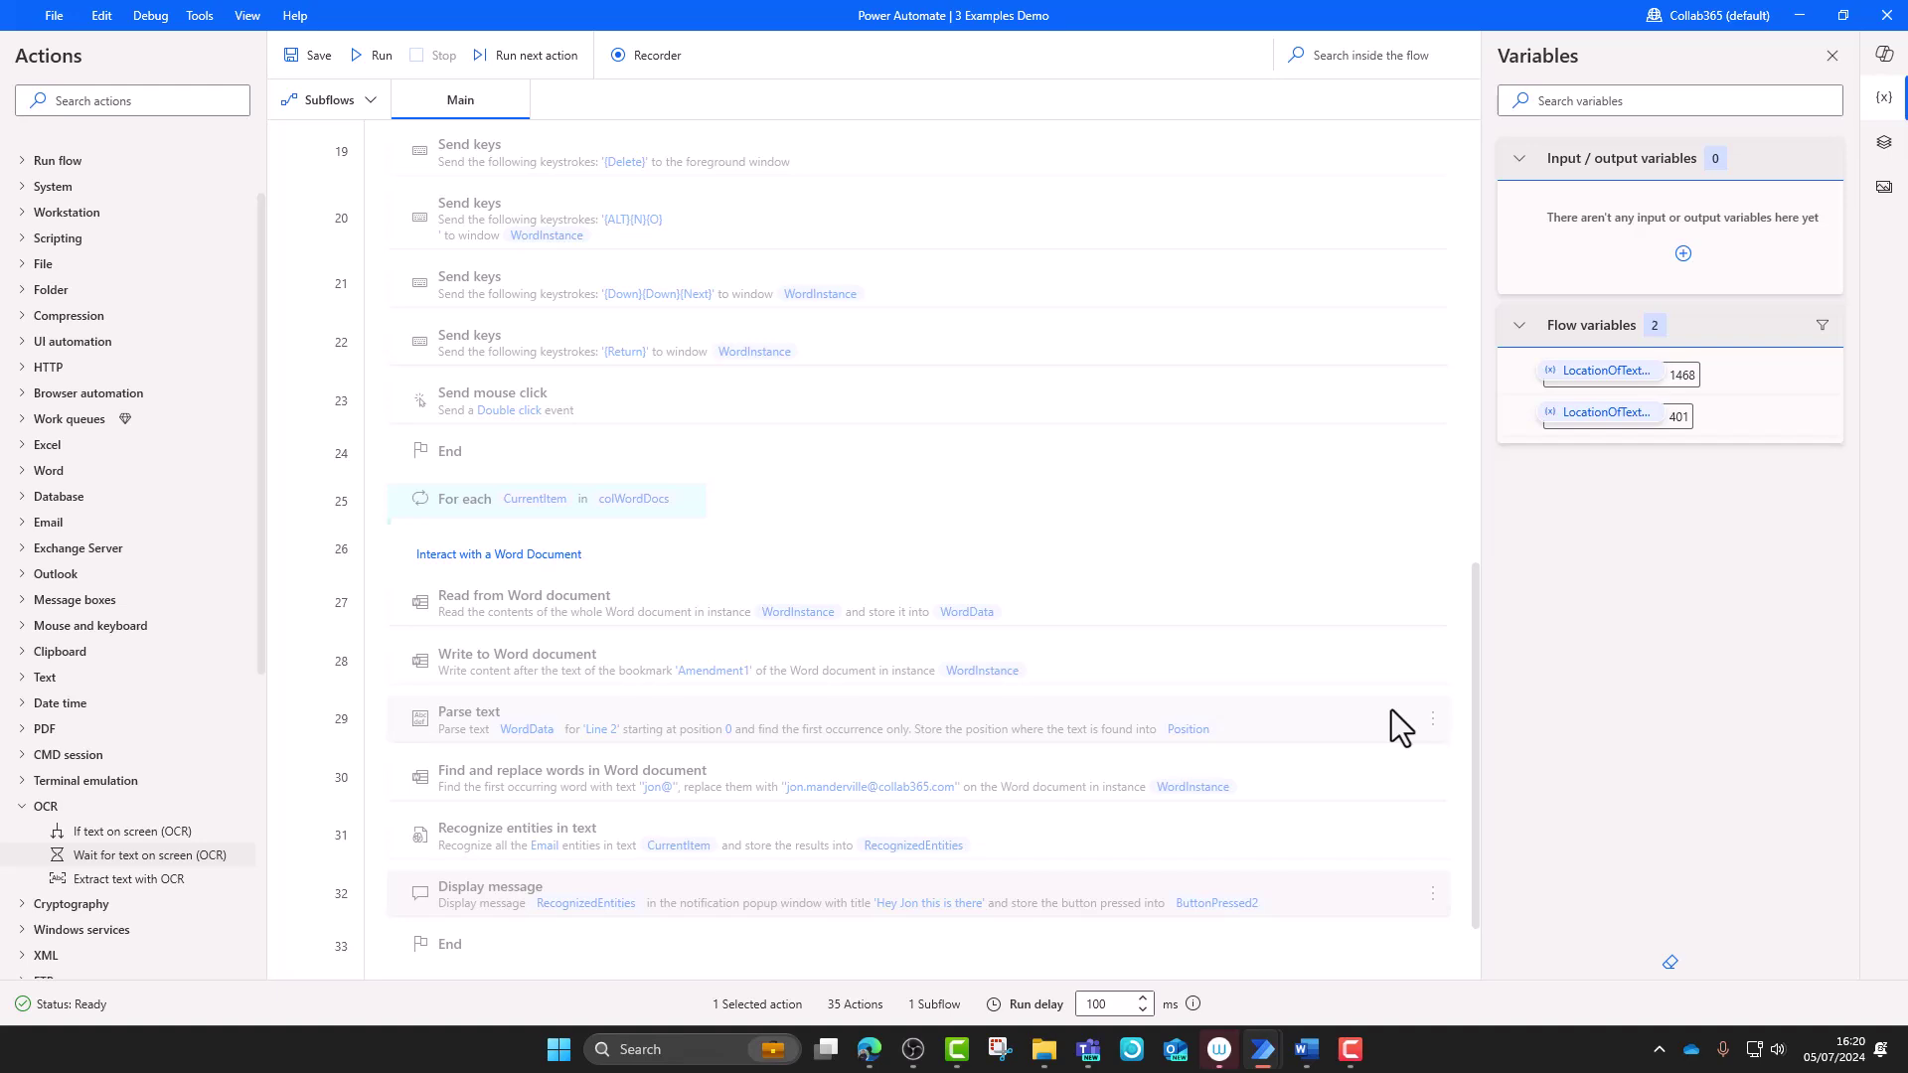
drag(1482, 790, 1481, 868)
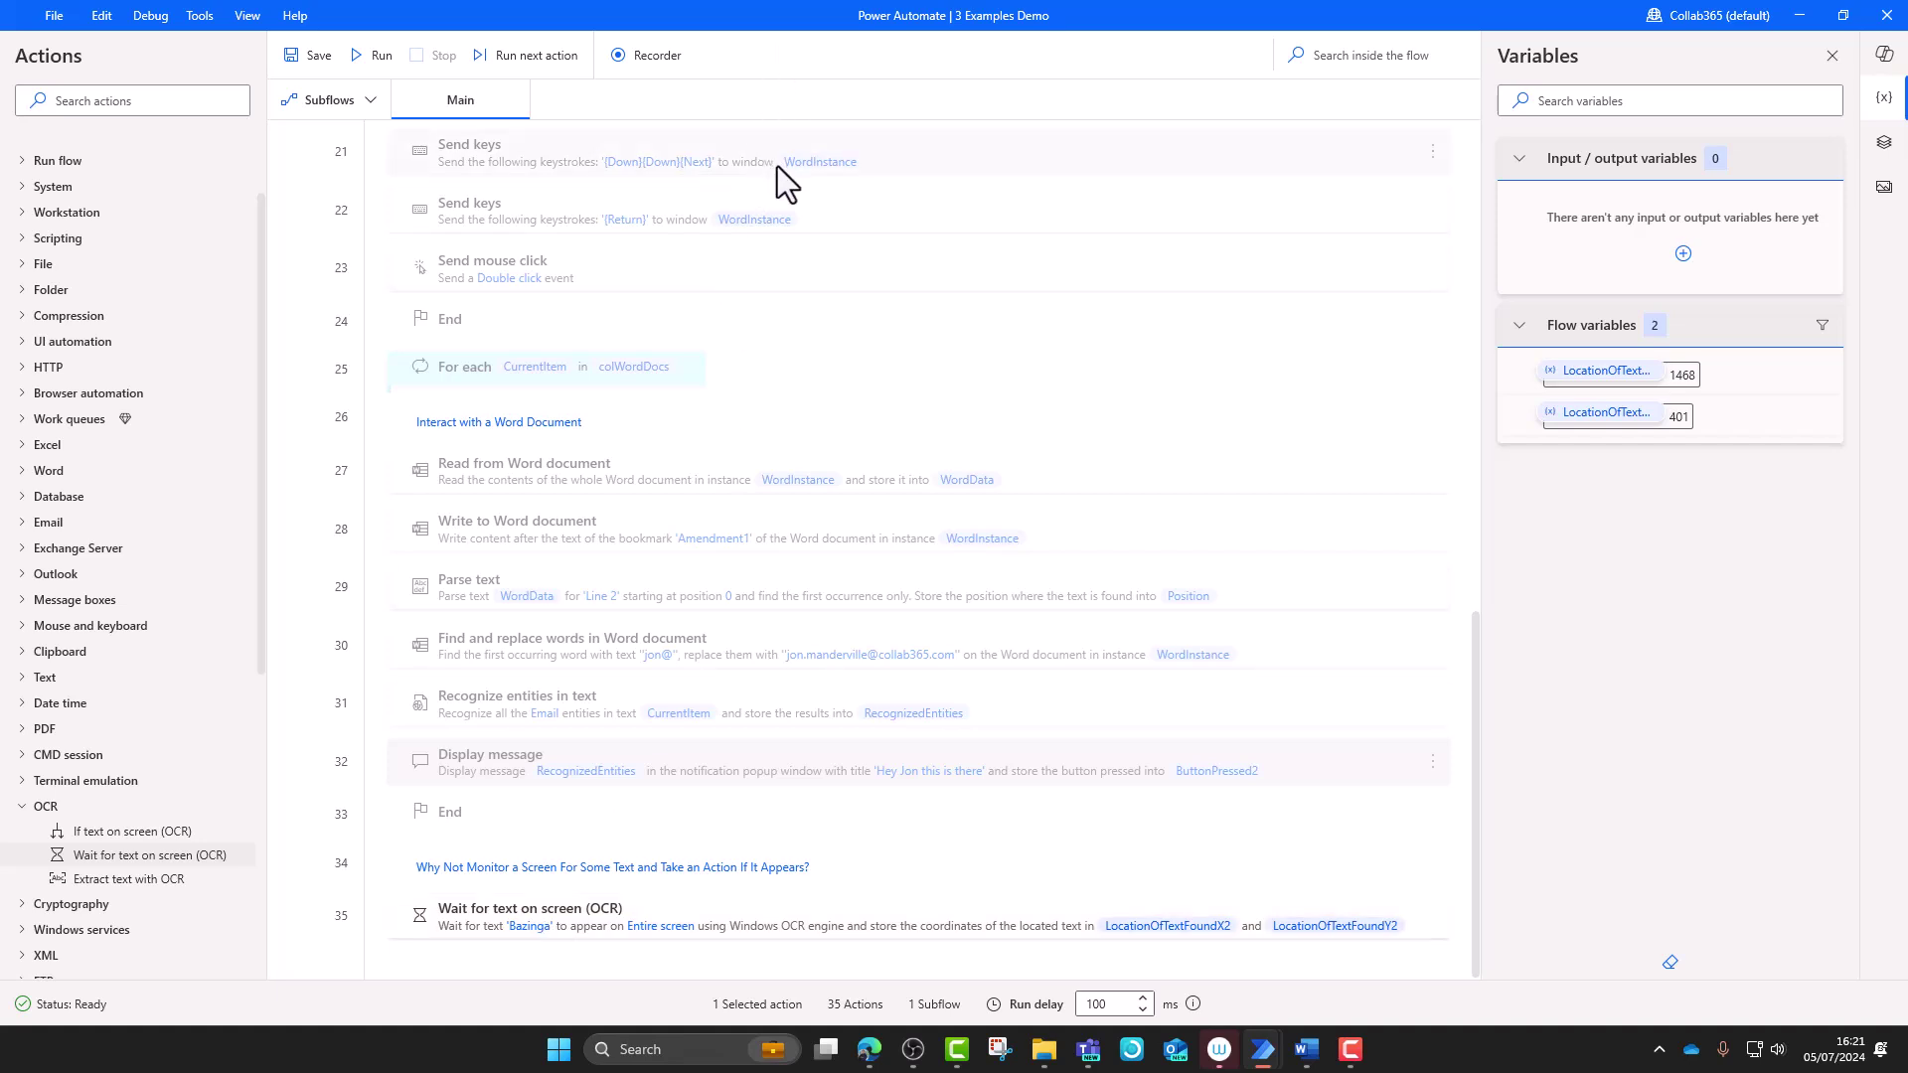
mouse_move(1294, 1061)
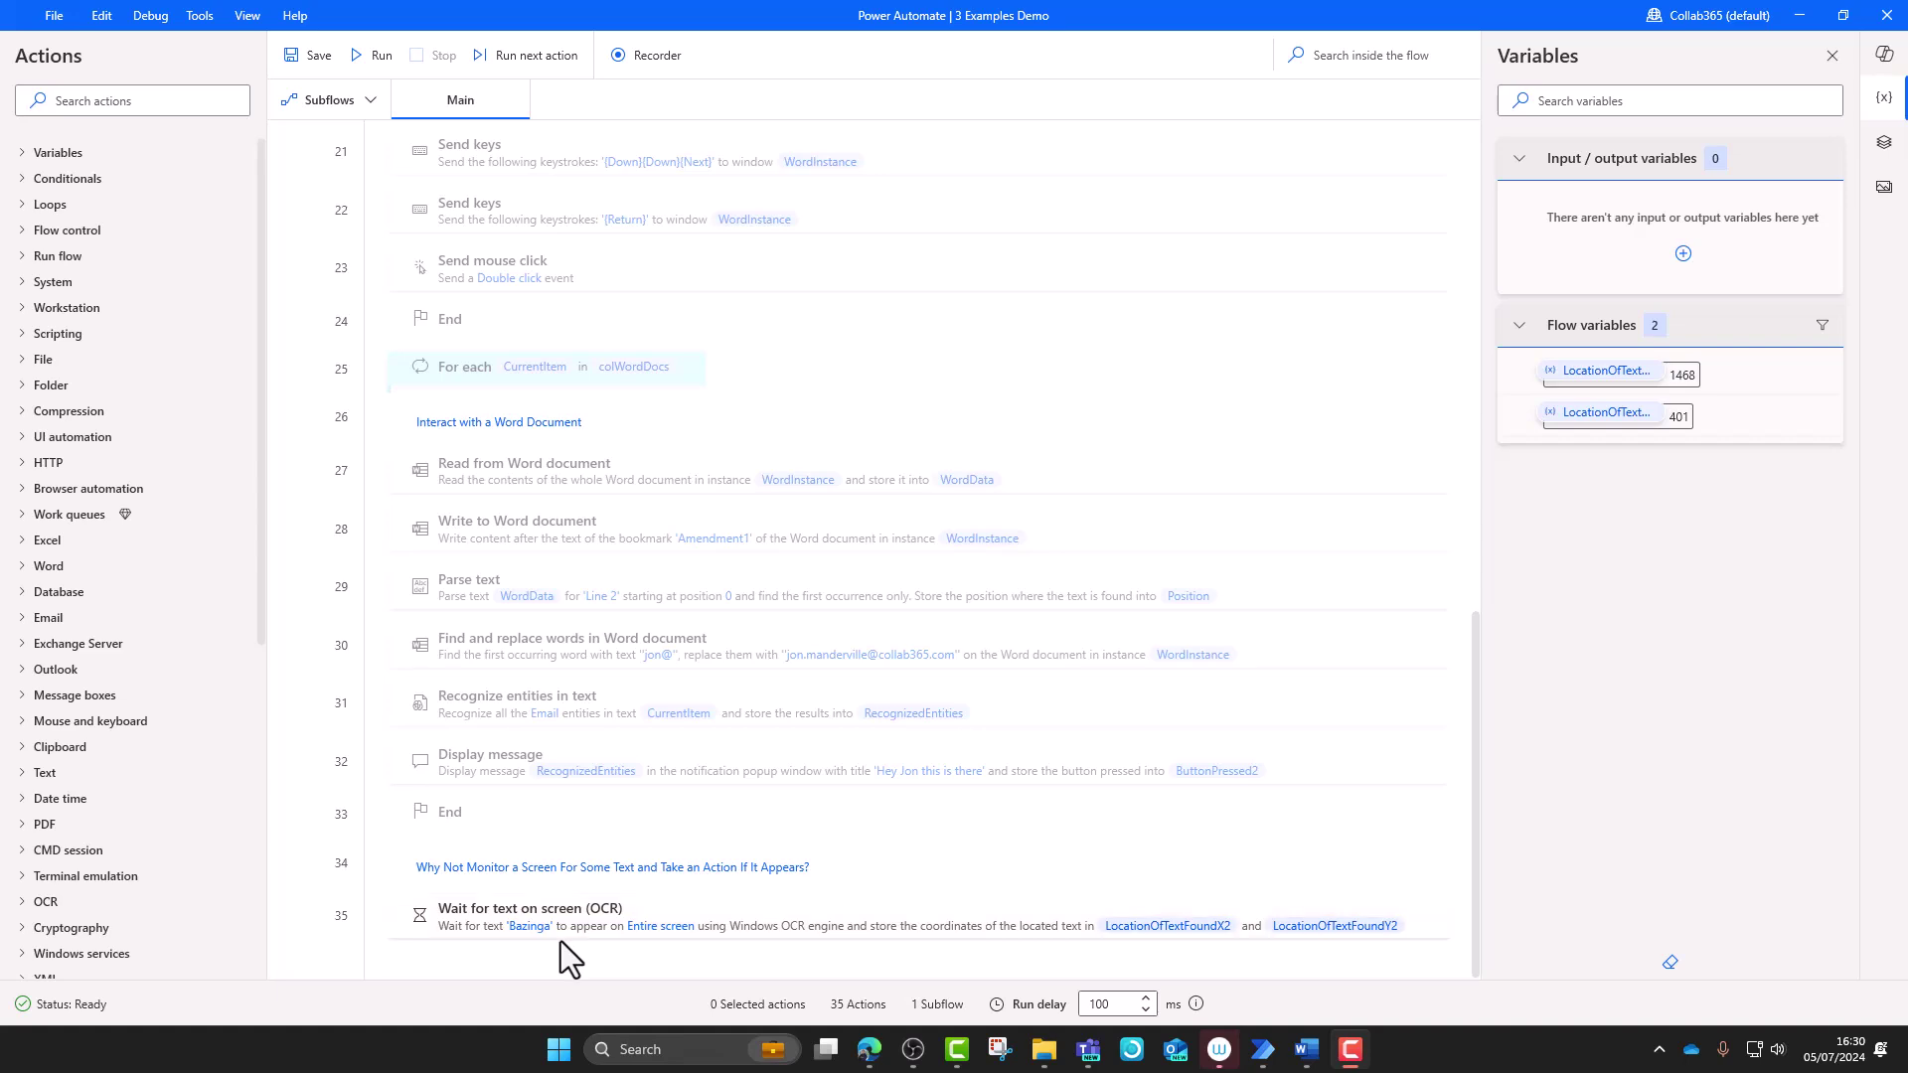
Shrink the flow window, move it to the lower left, and run the flow
double_click(738, 13)
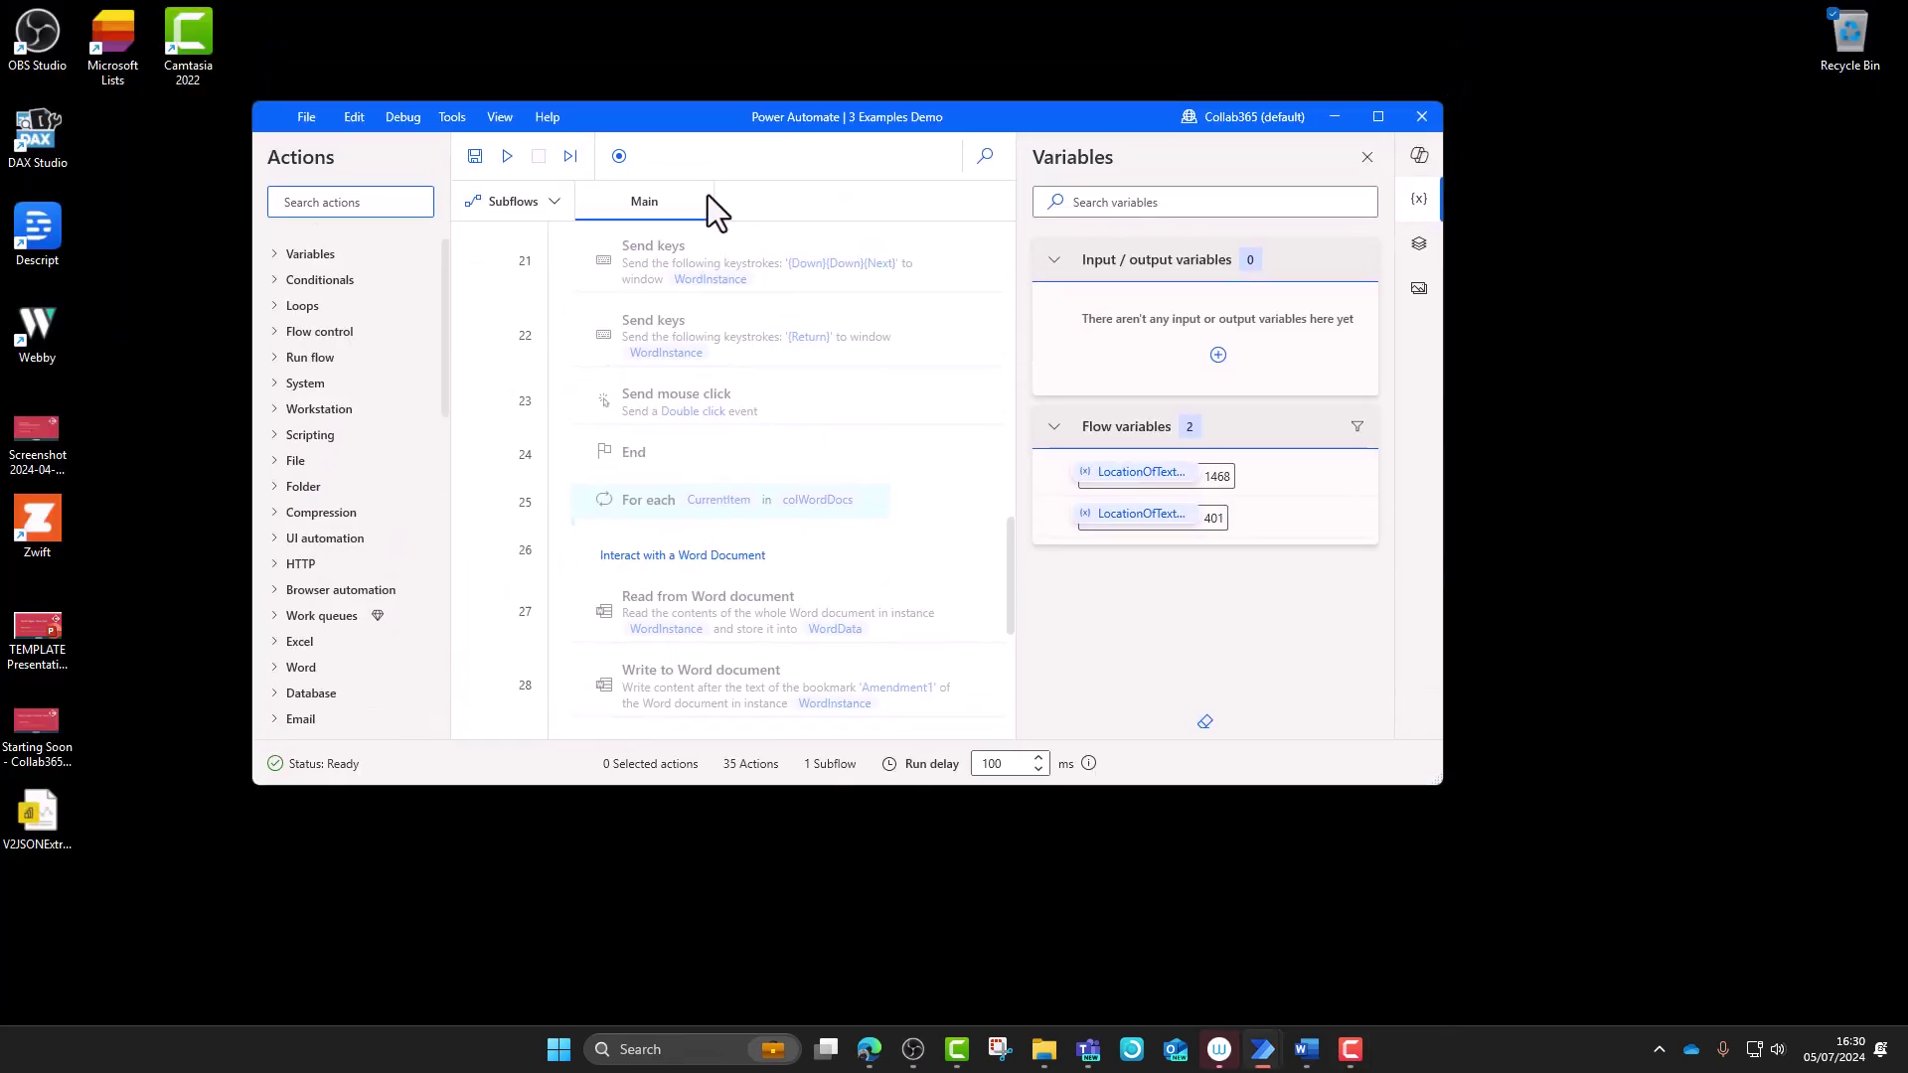
drag(676, 212, 391, 660)
click(275, 686)
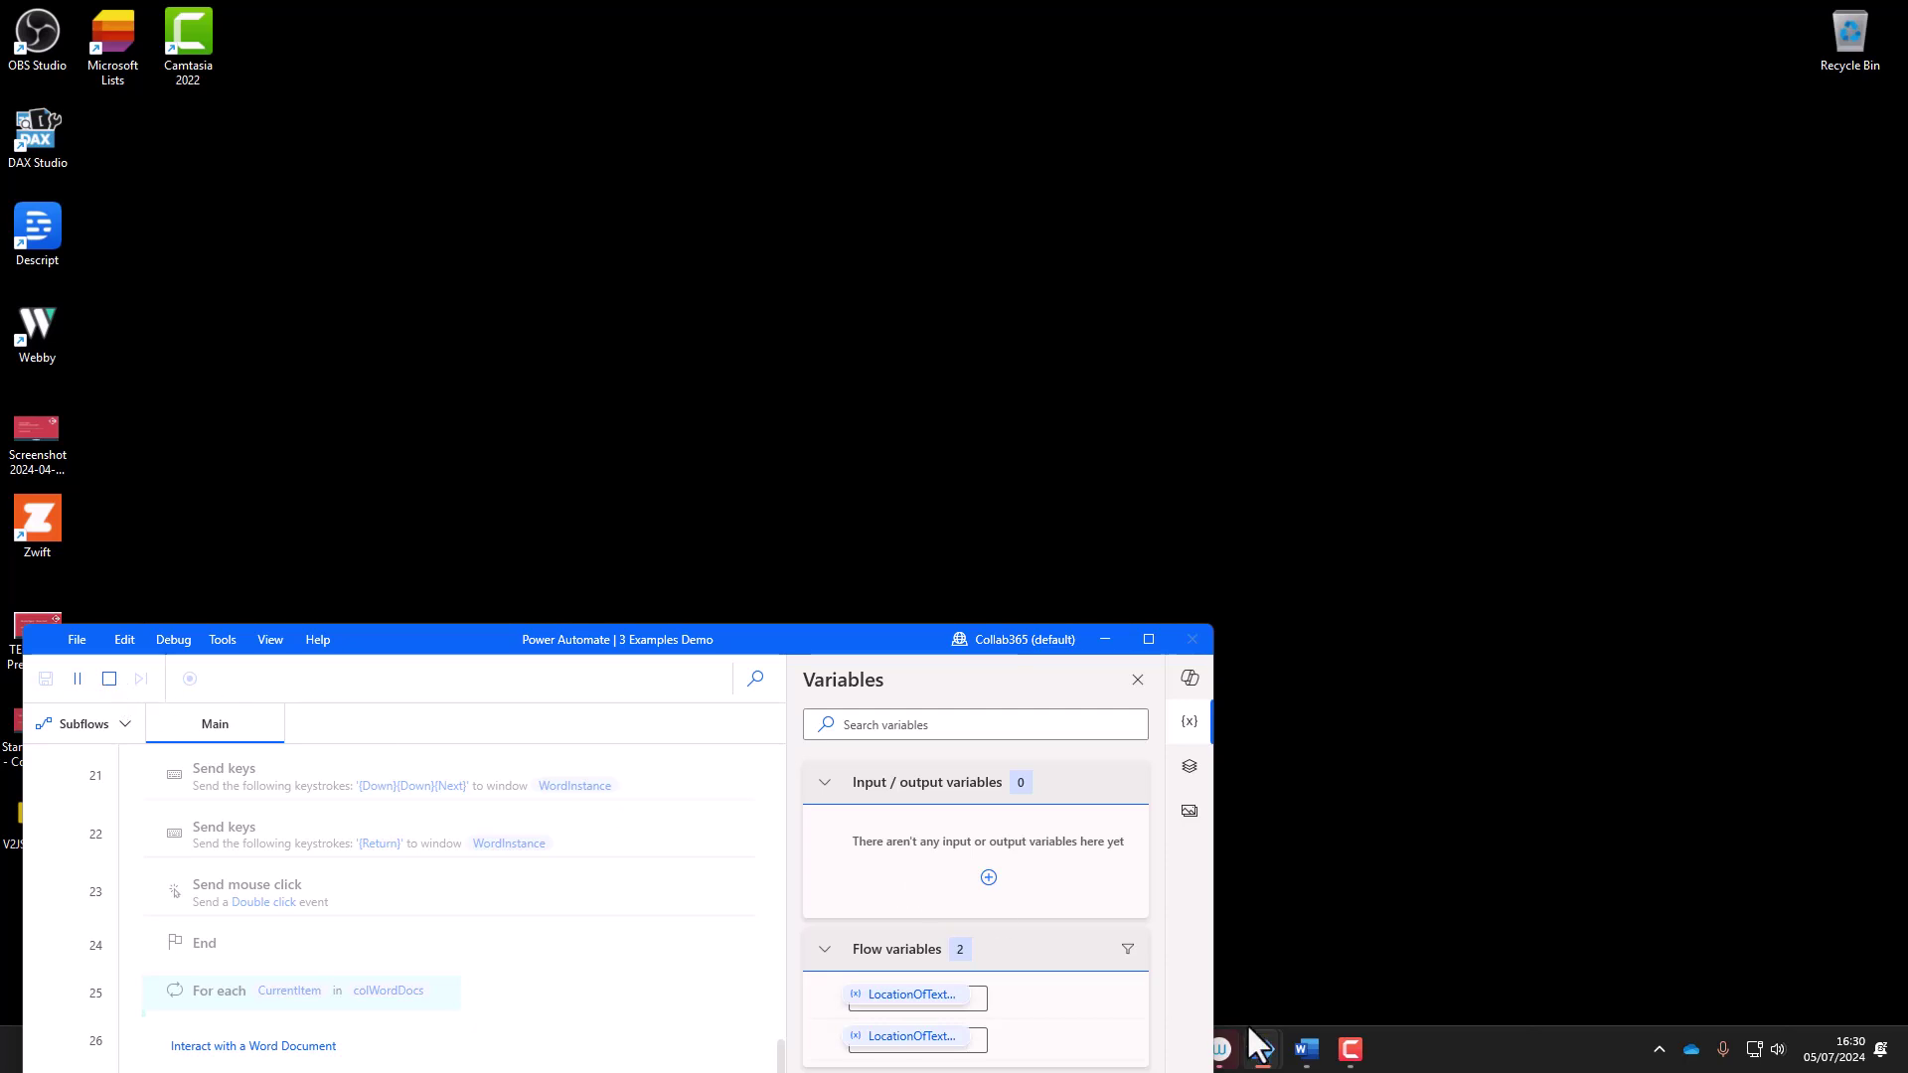
Append 'Bazinga!' to the end of the Word document's title line
click(1318, 1053)
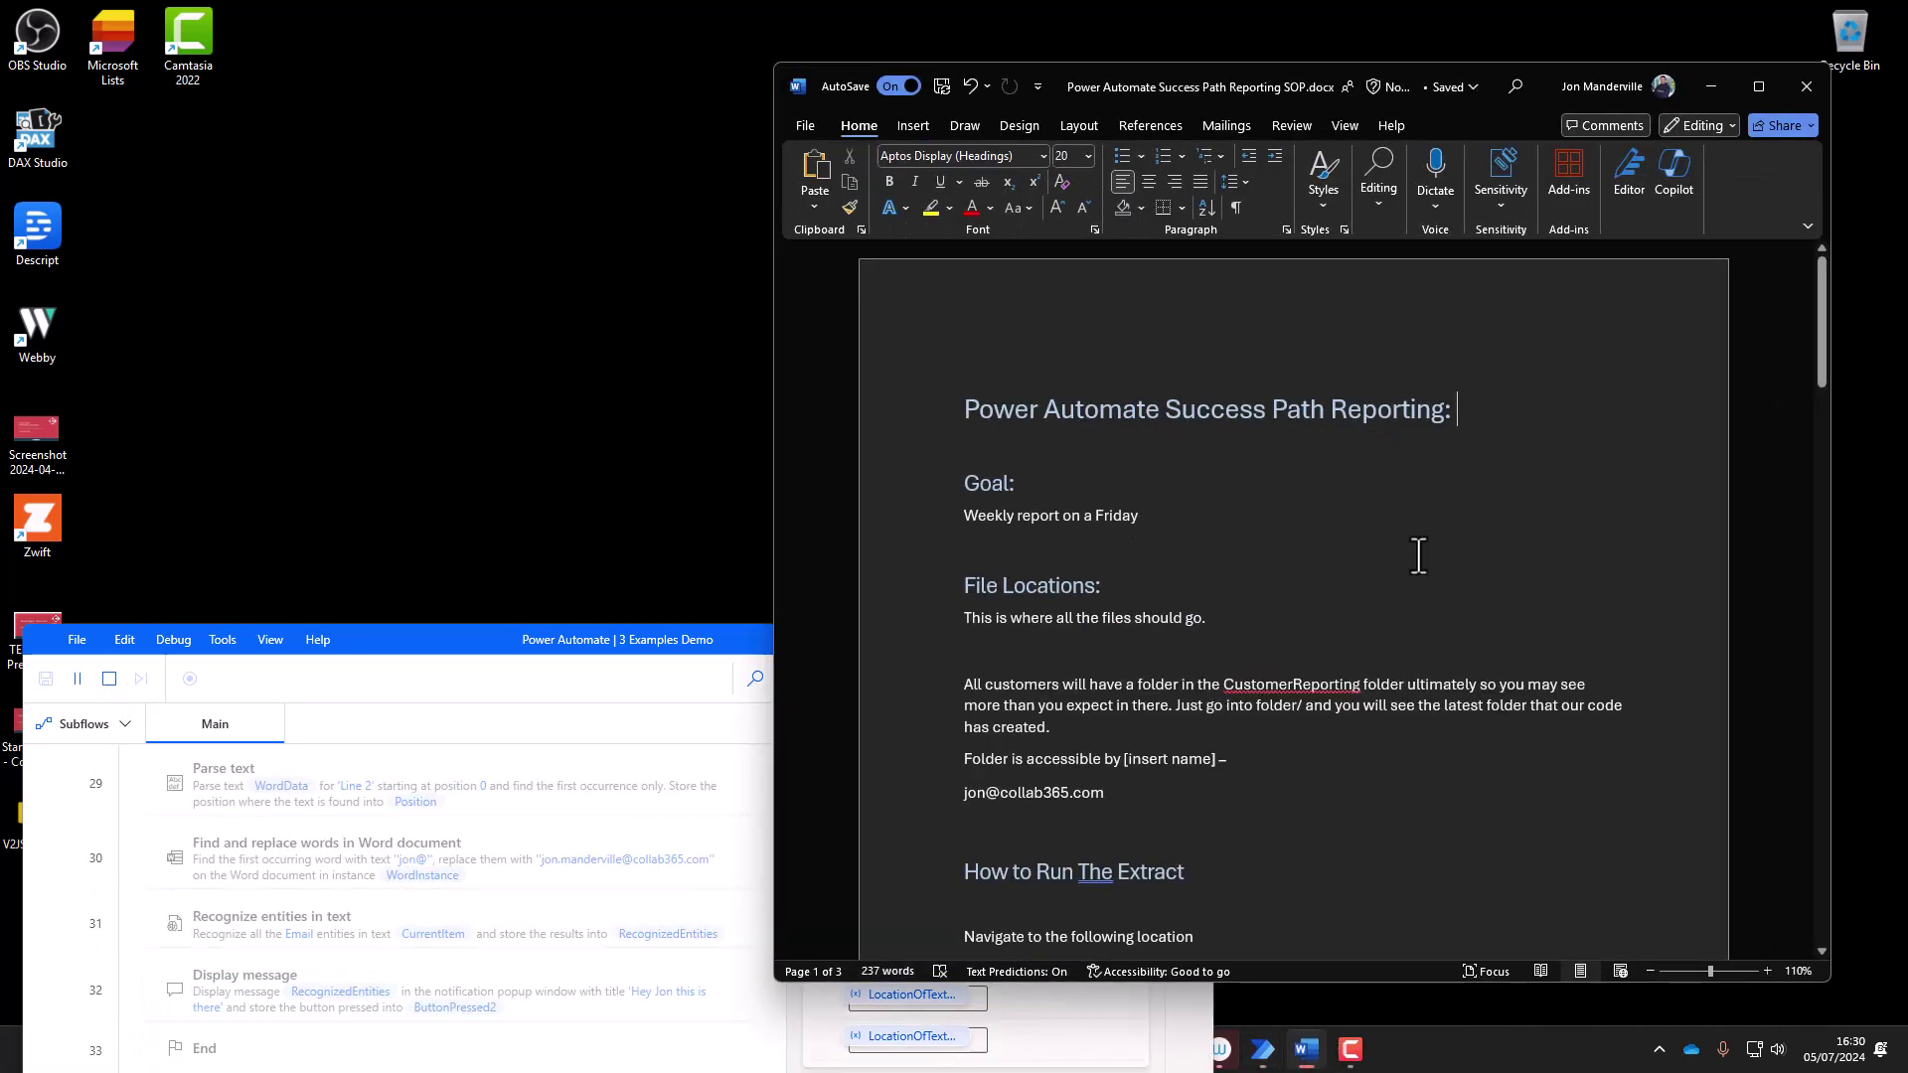
text(Bazin)
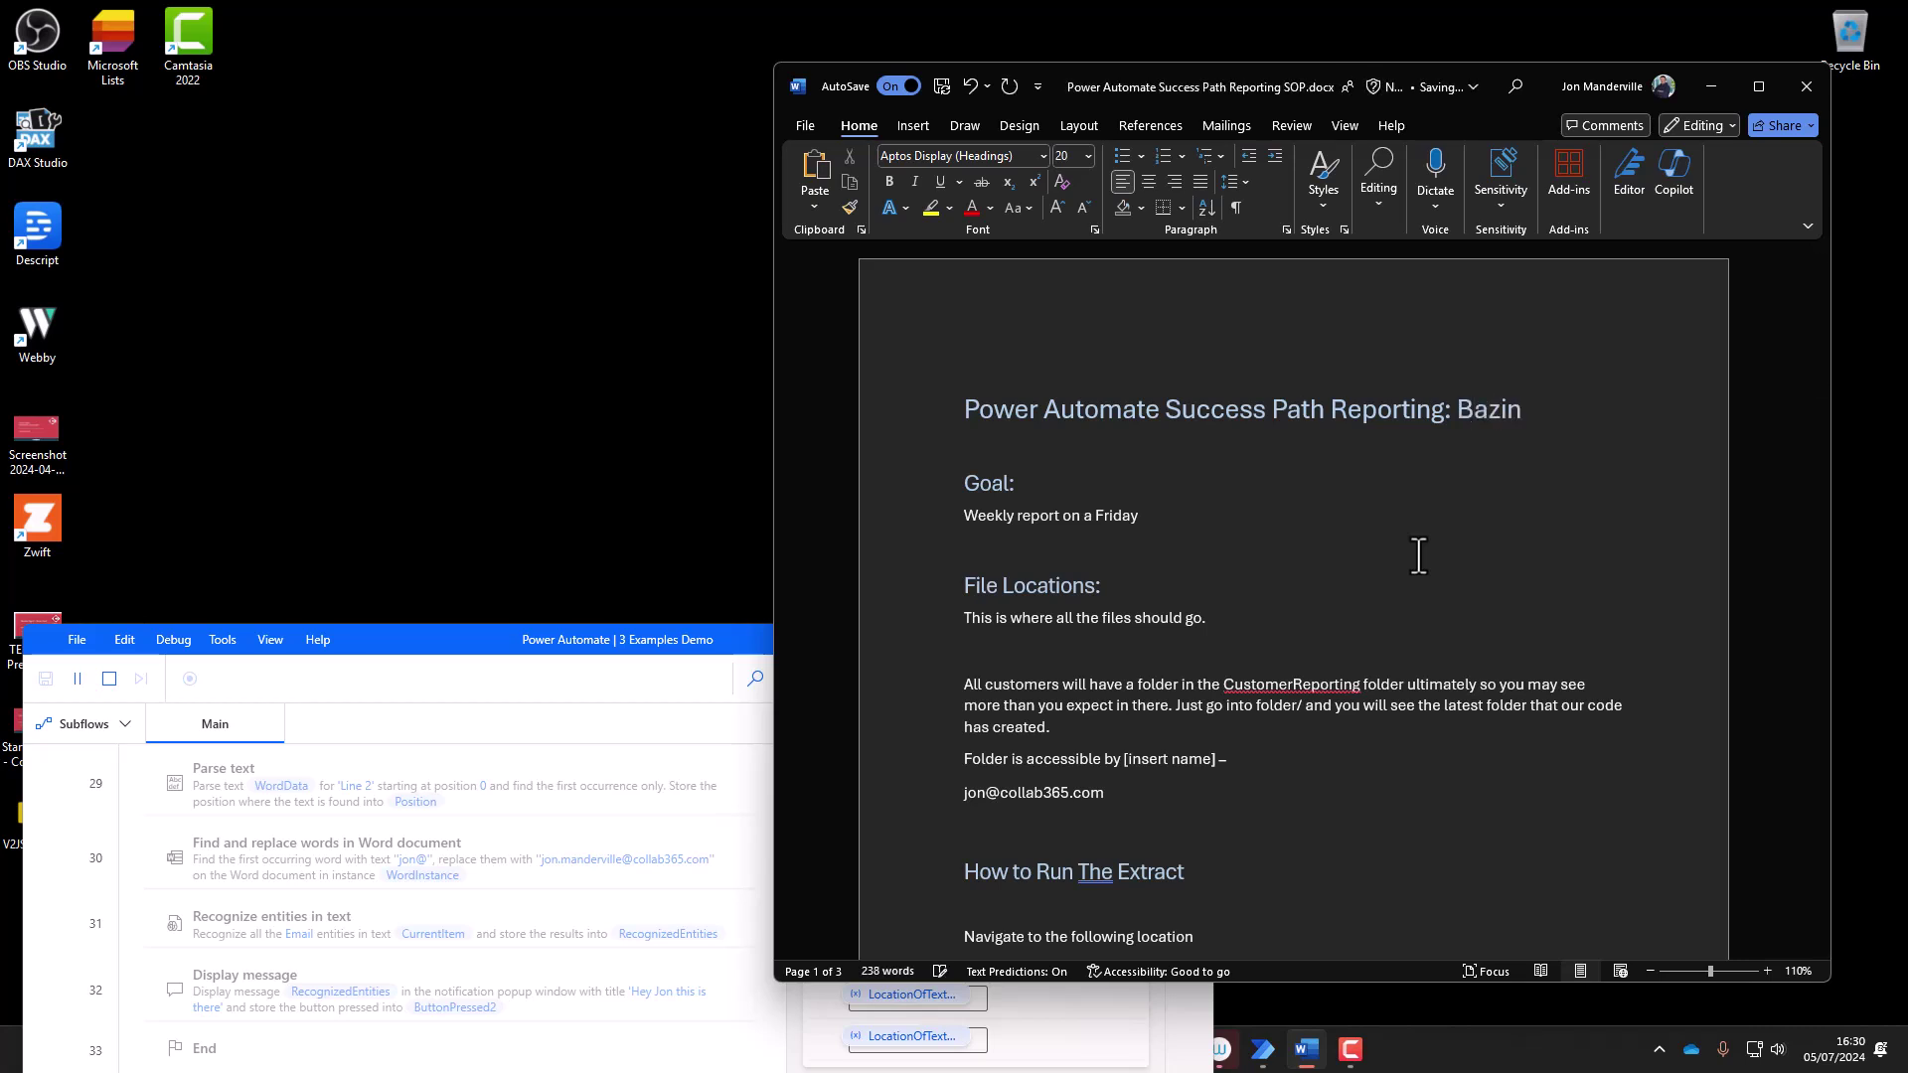
text(g)
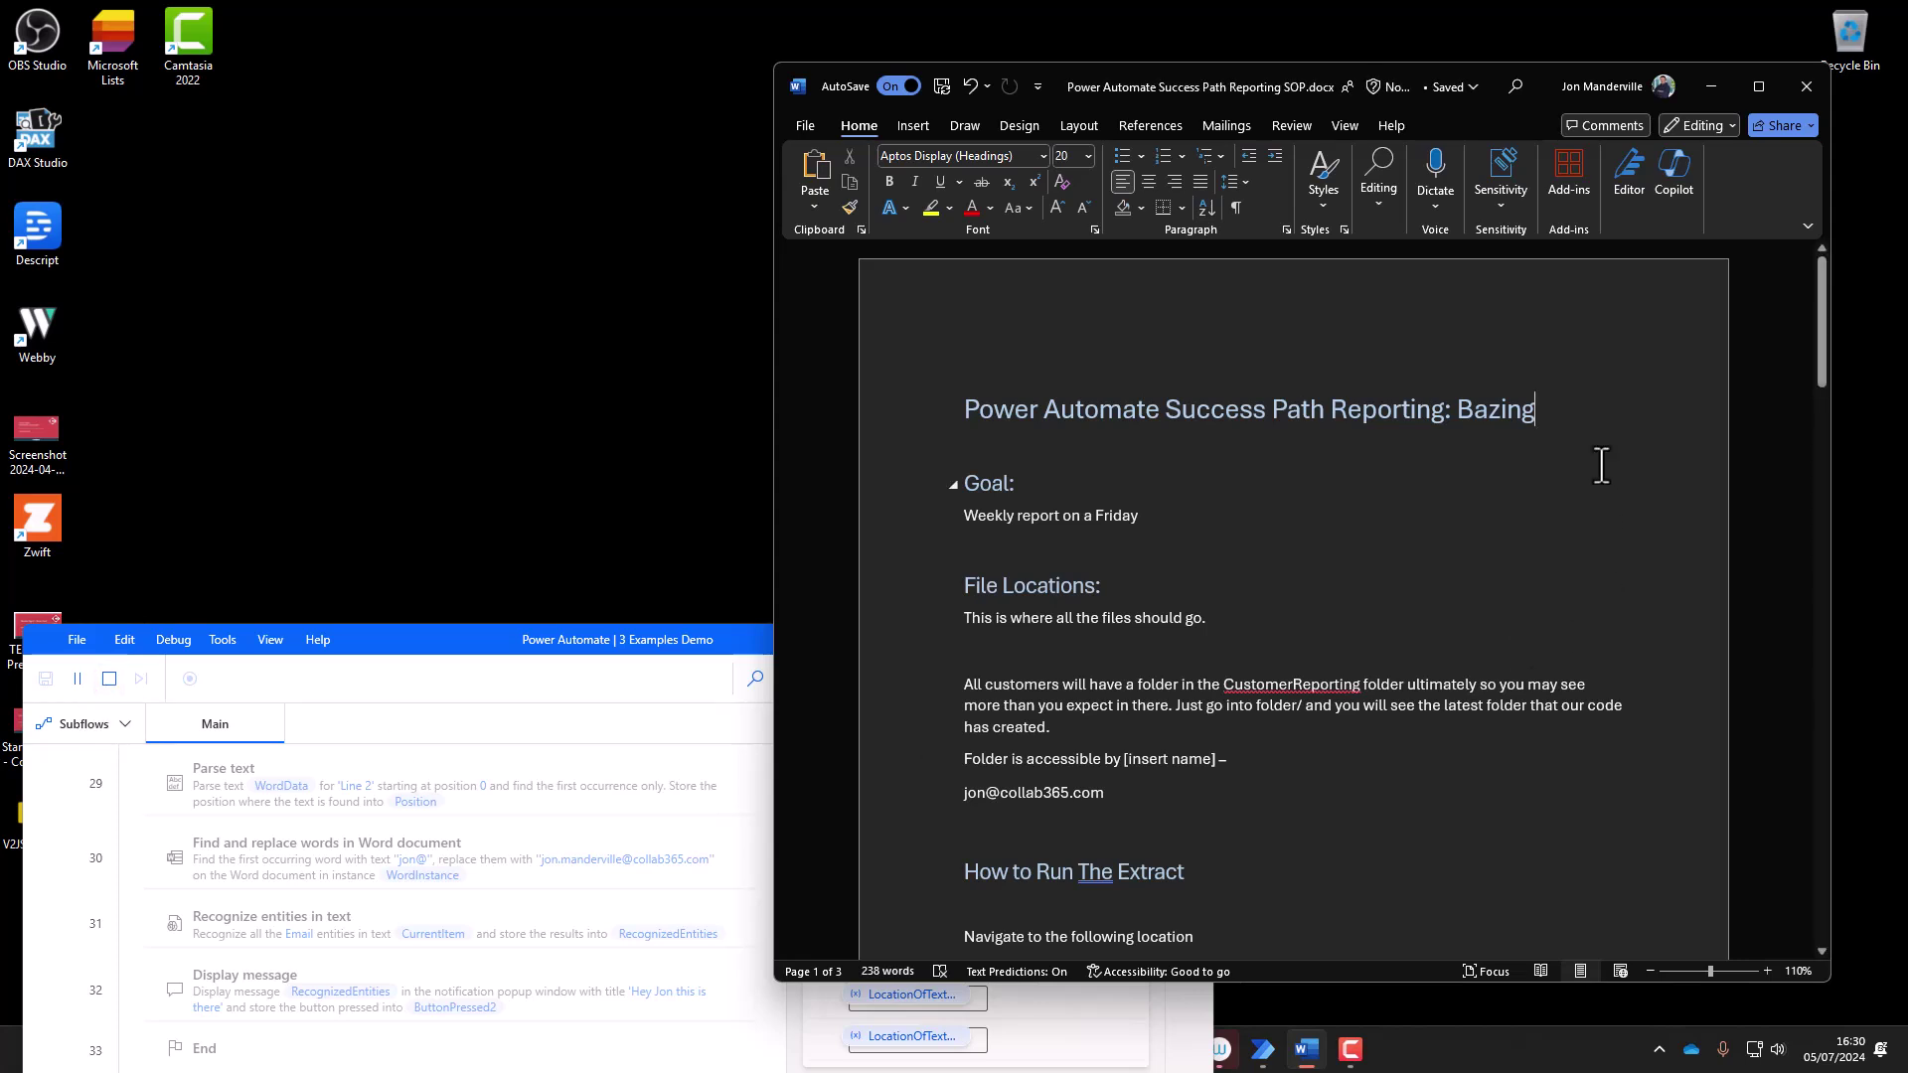
text(a!)
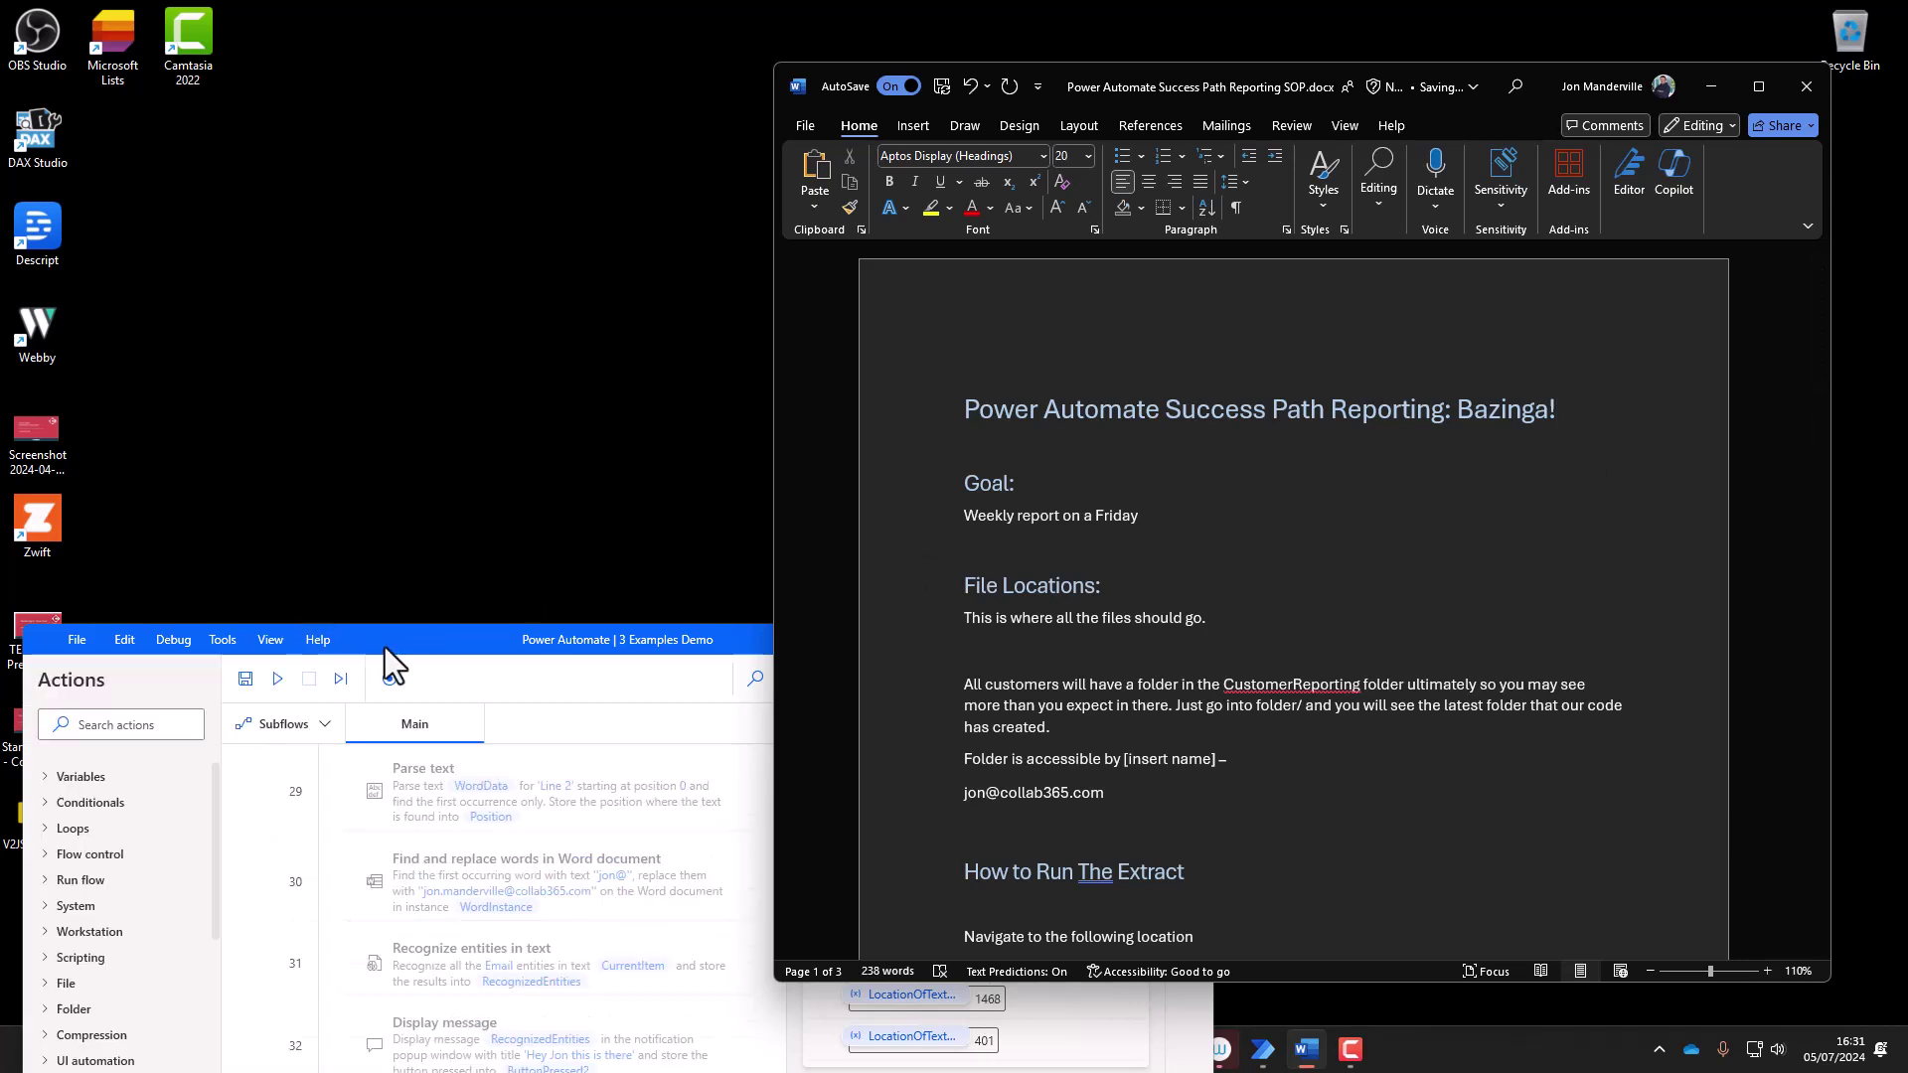
Raise the flow window above Word and search the actions for 'mouse'
drag(385, 647, 420, 233)
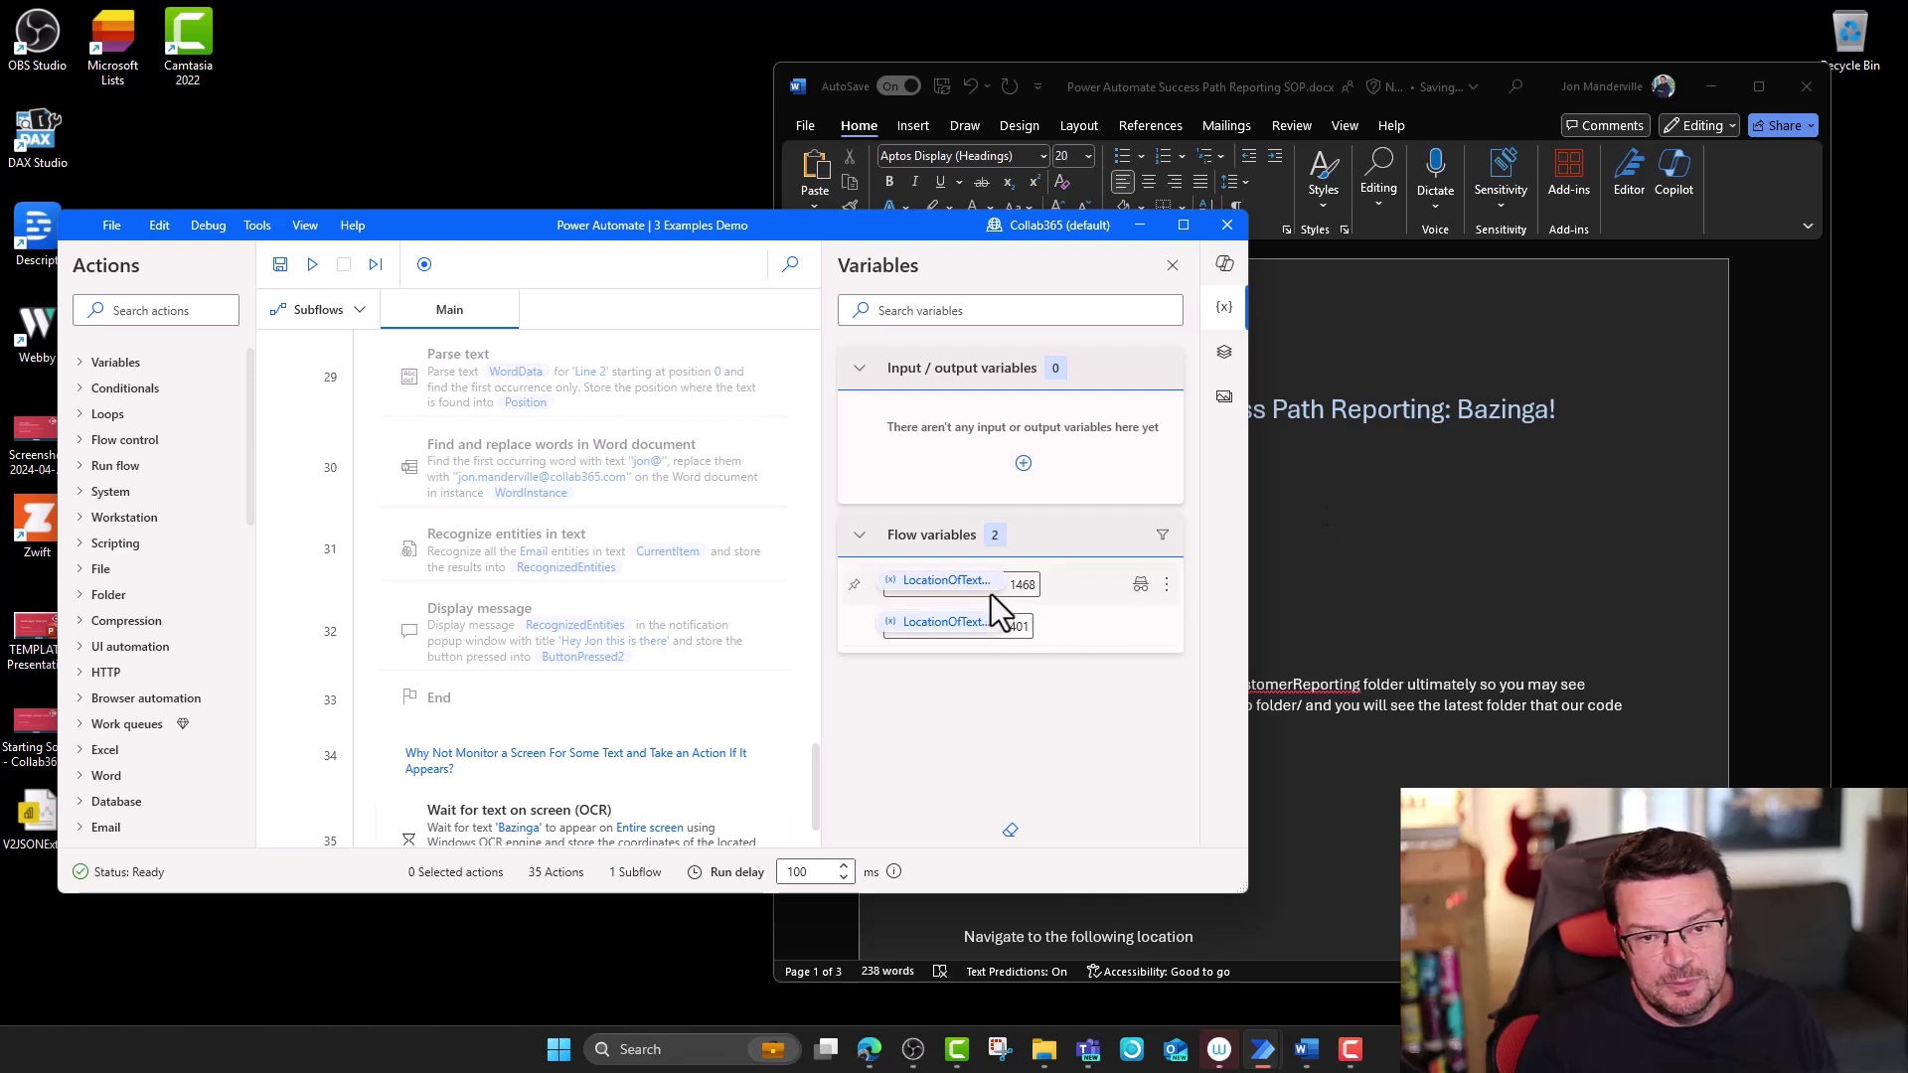
click(201, 311)
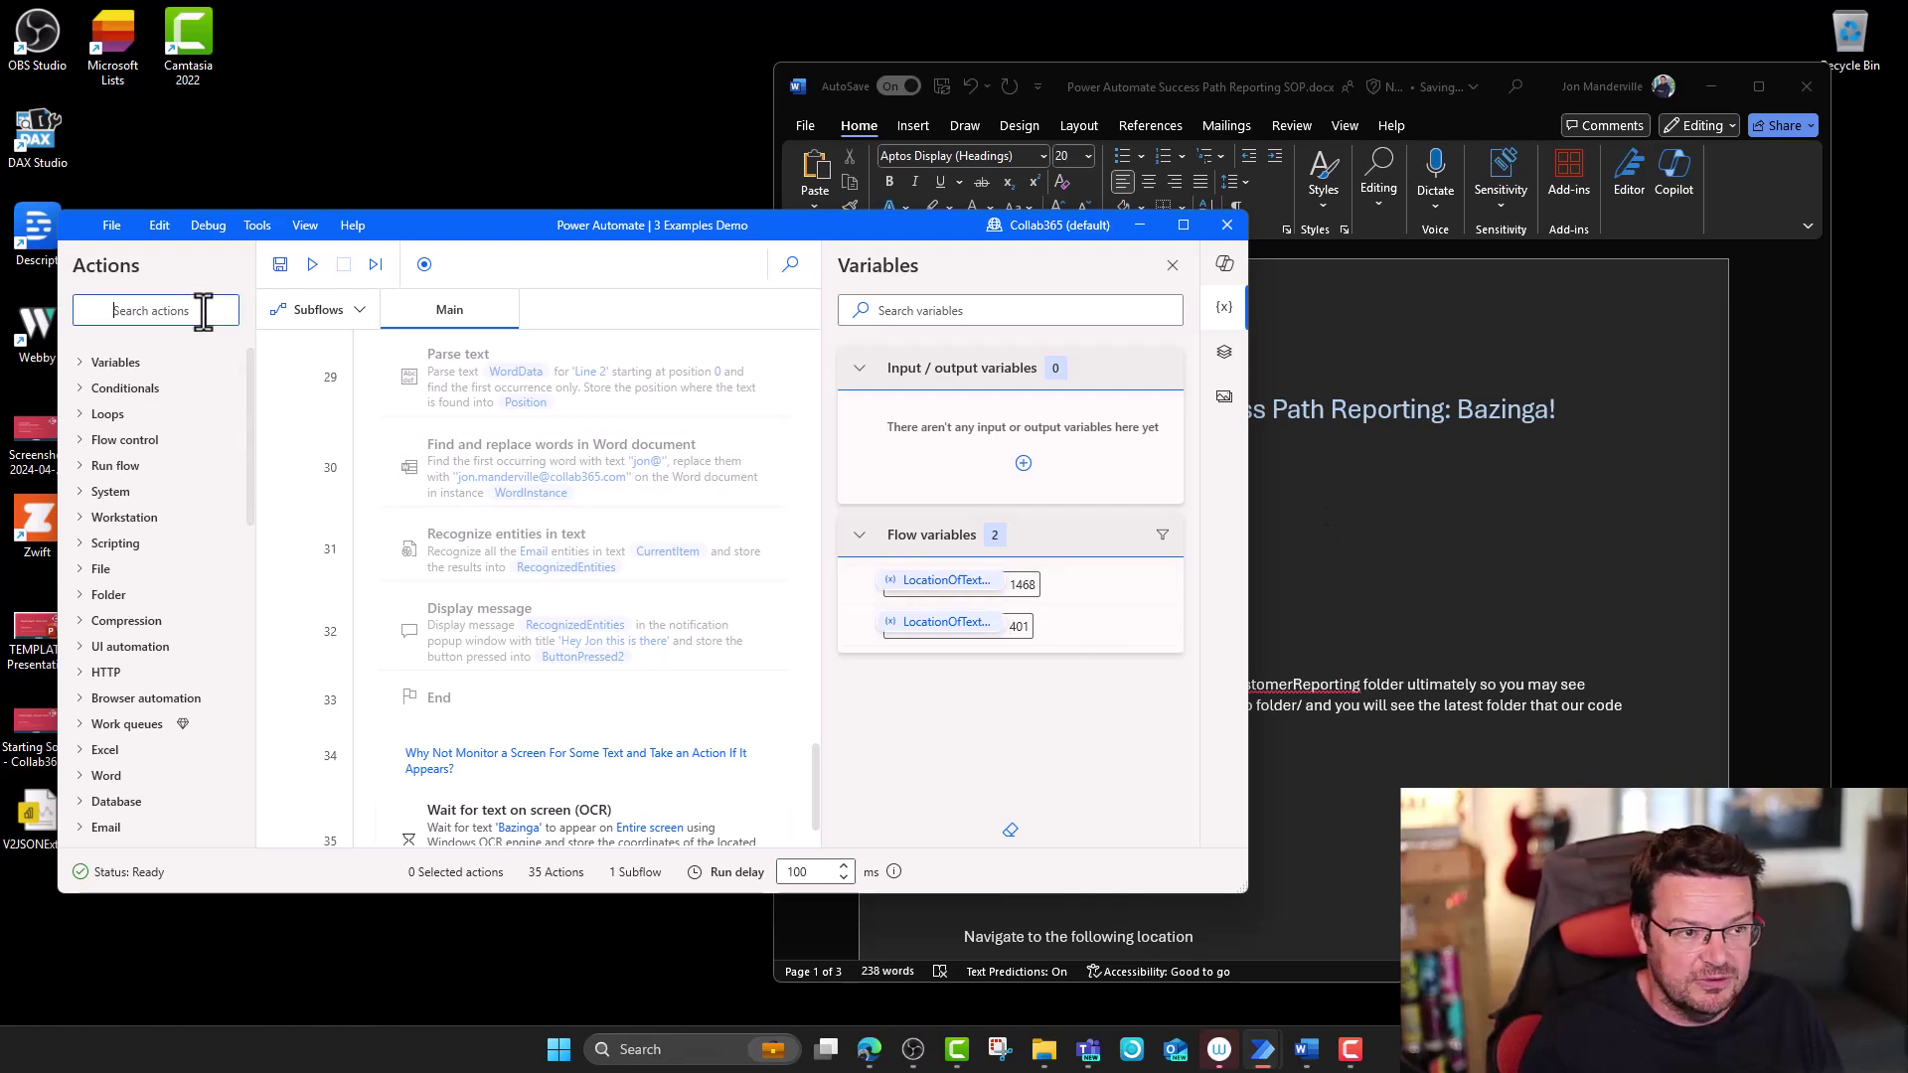
text(mou)
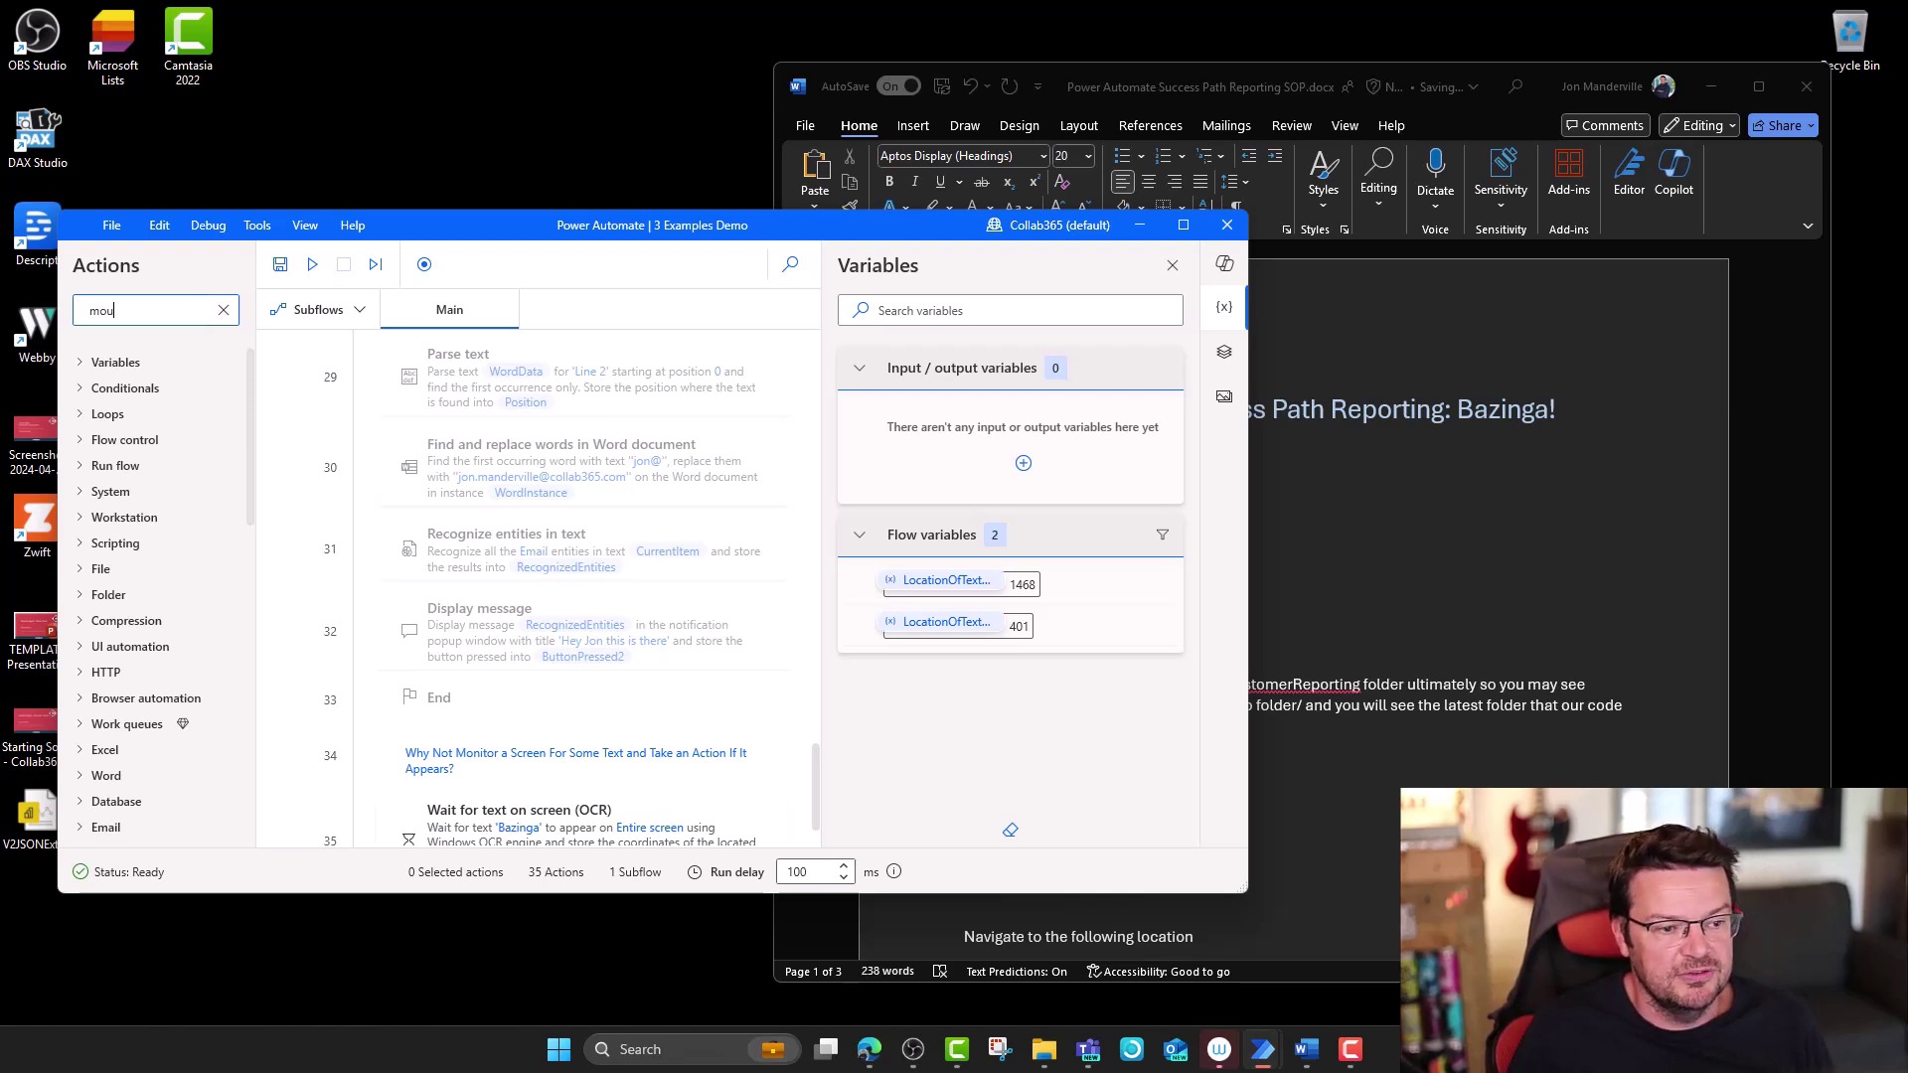
text(se)
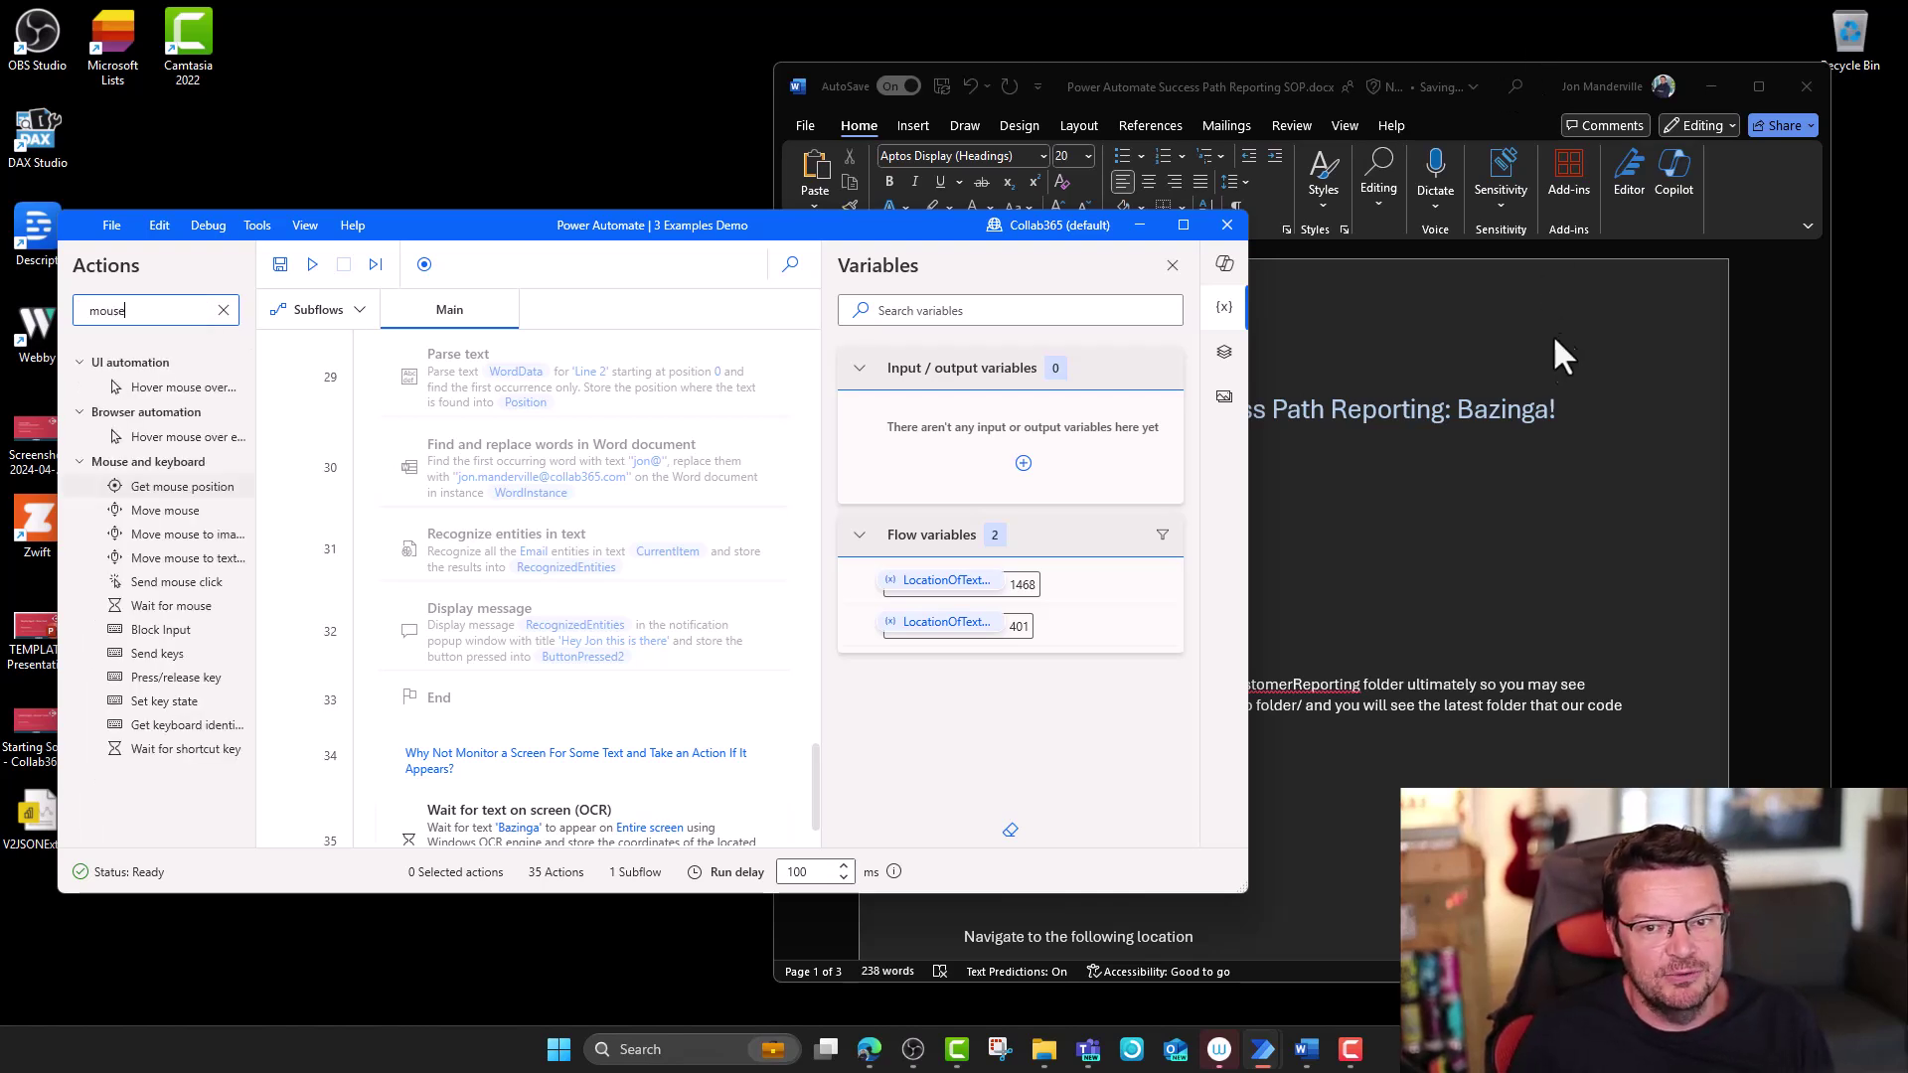